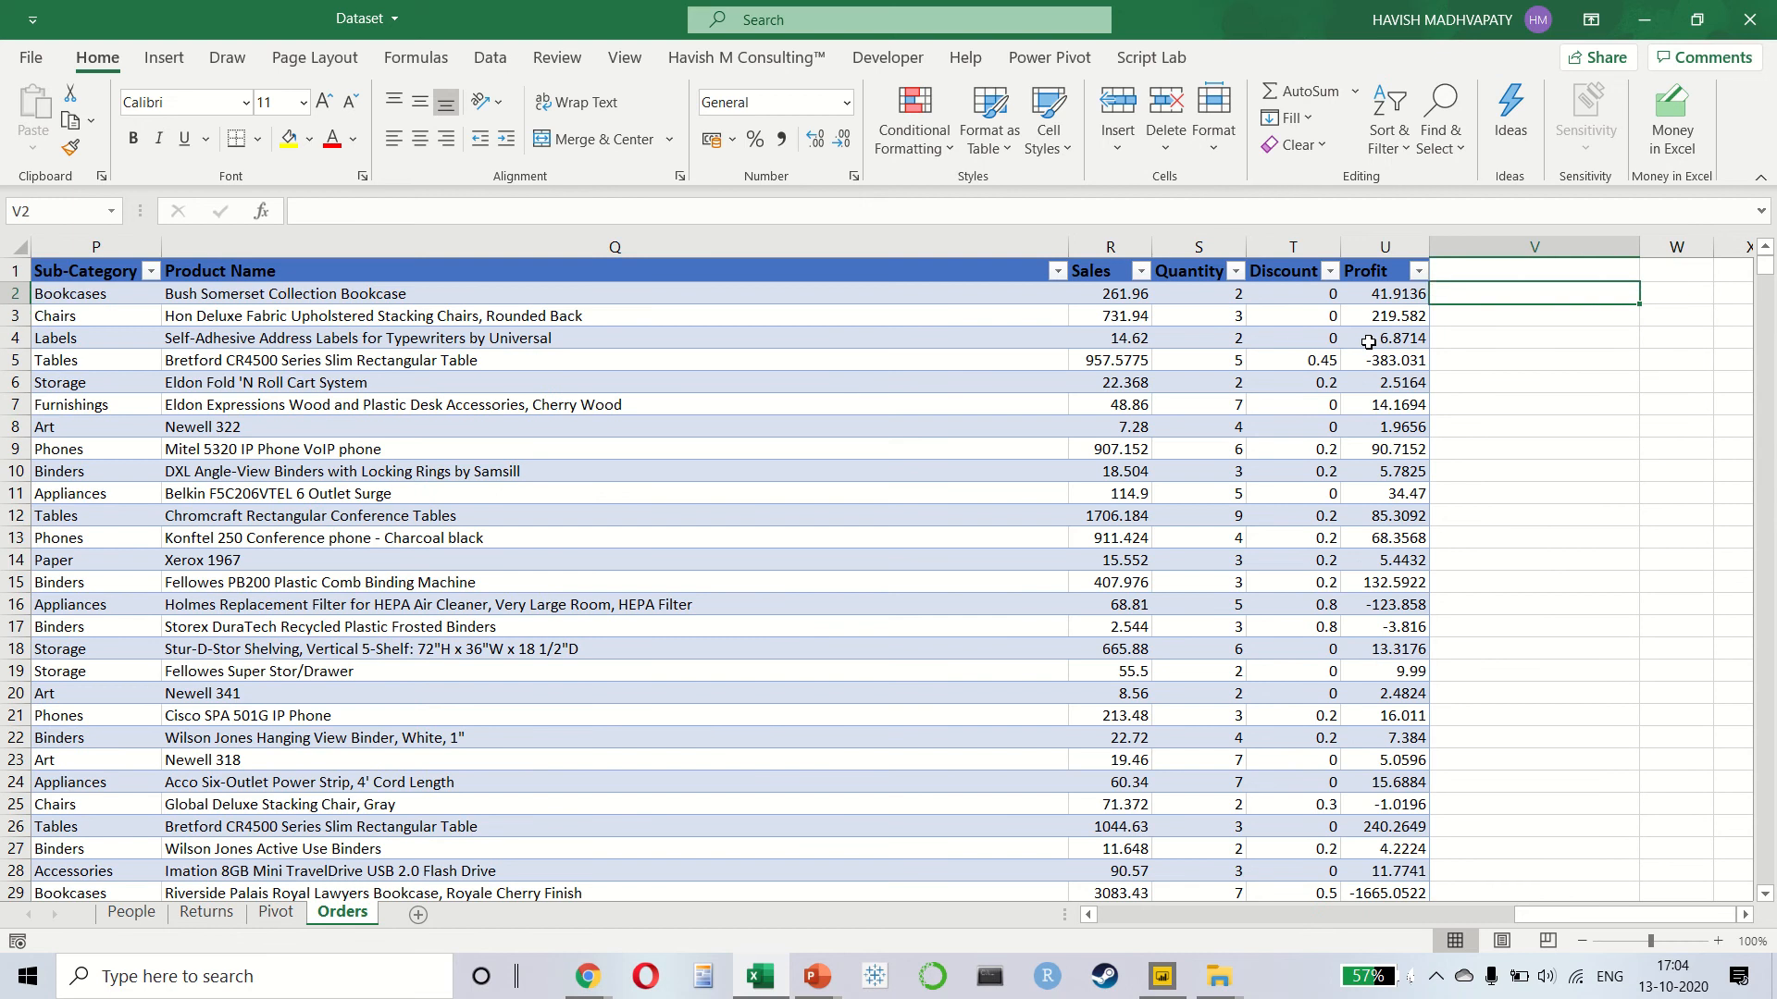
- Calculate =1.47/2.29 in cell W2 of the Orders sheet
{"action": "type", "text": "=1.4"}
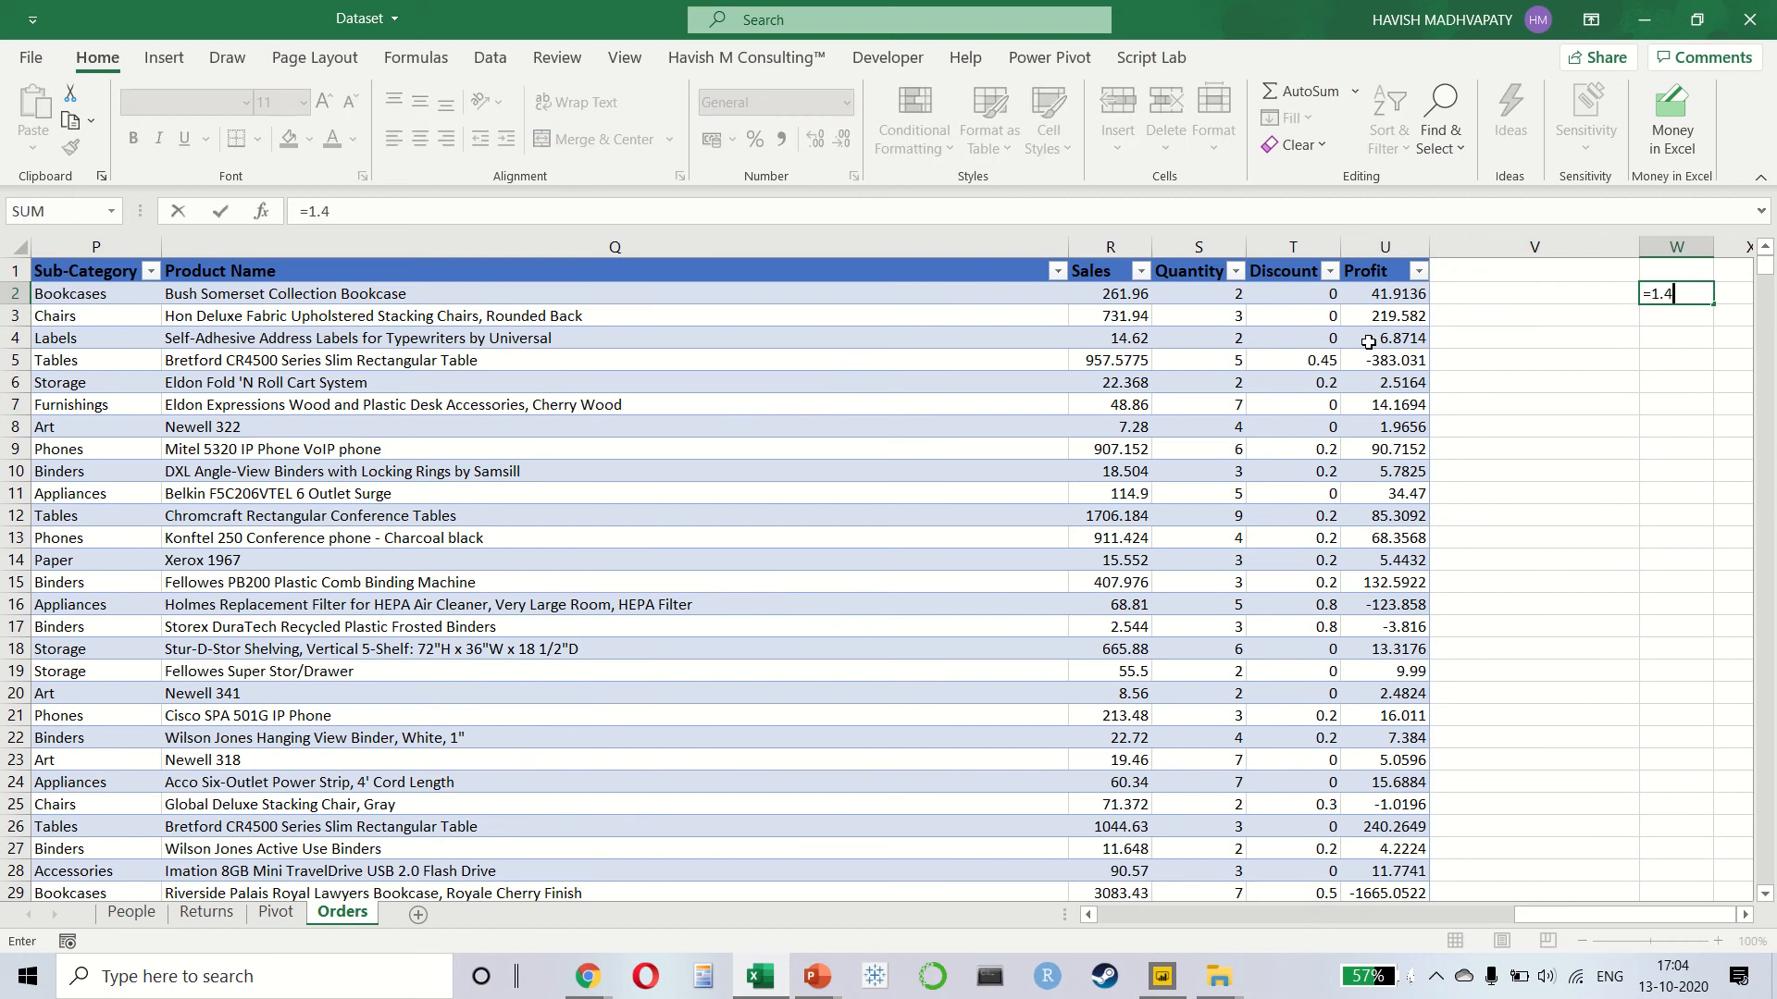
{"action": "type", "text": "7/2.29"}
{"action": "key", "text": "ctrl+Return"}
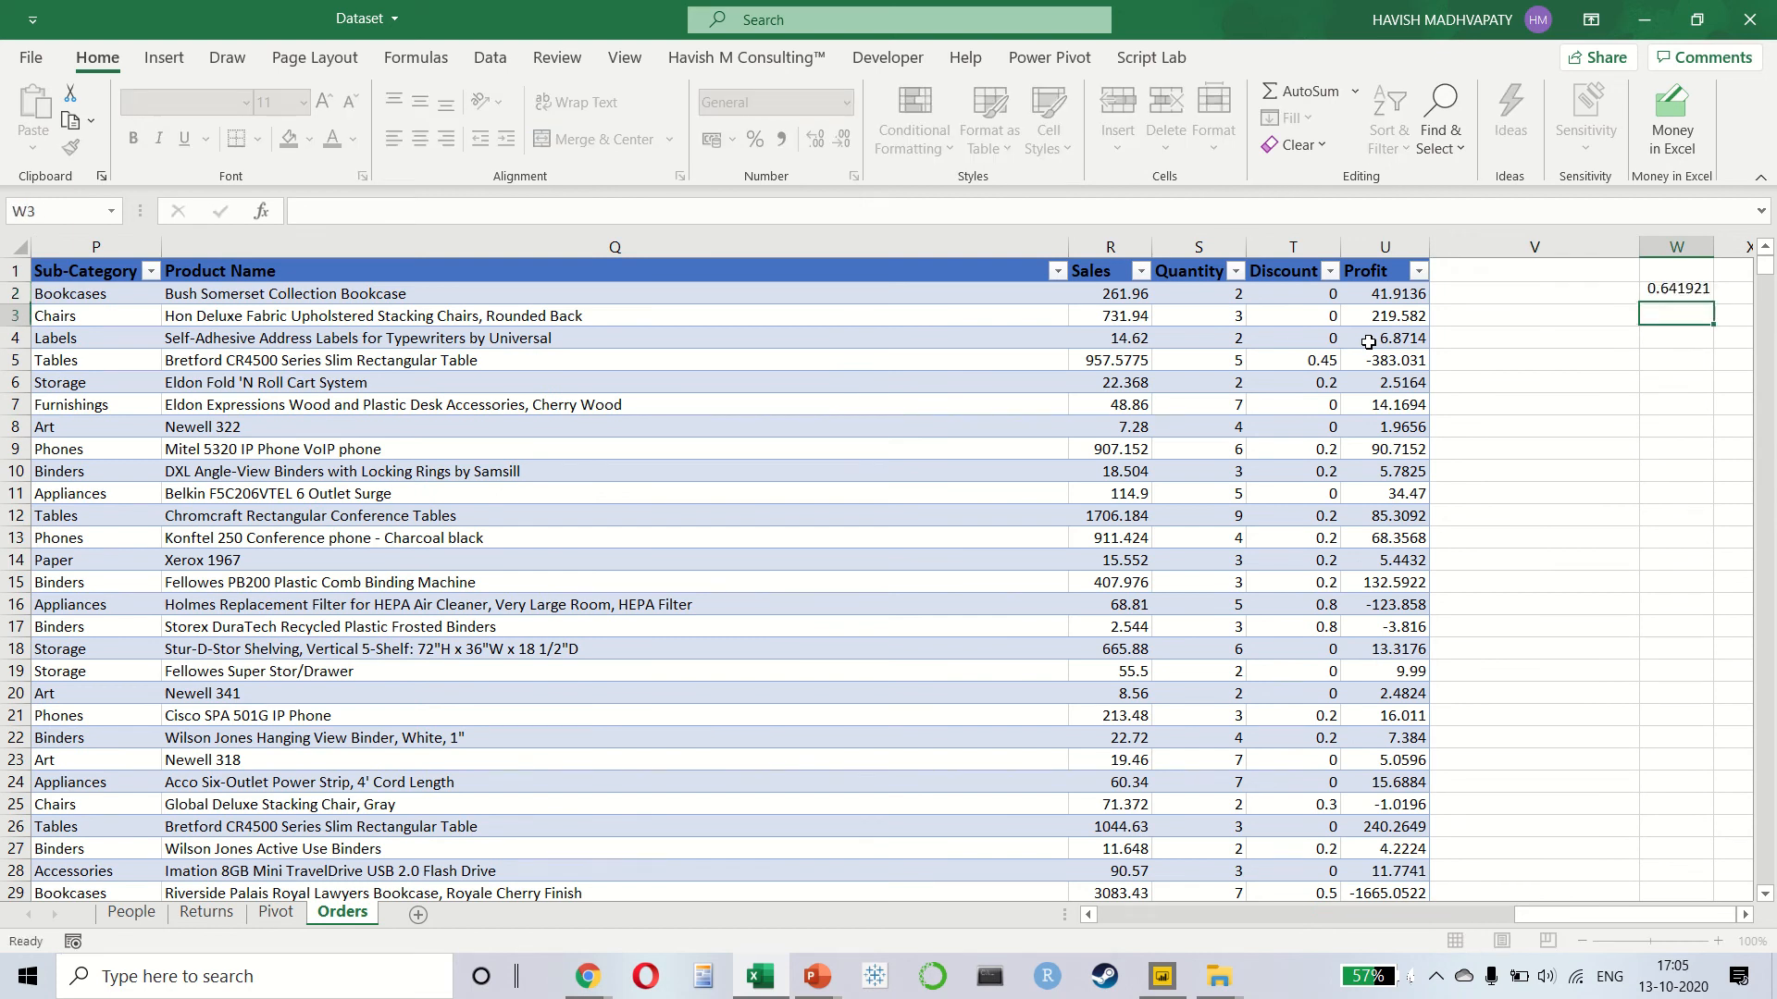
{"action": "scroll", "coordinate": [1368, 341], "scroll_direction": "right", "scroll_amount": 1}
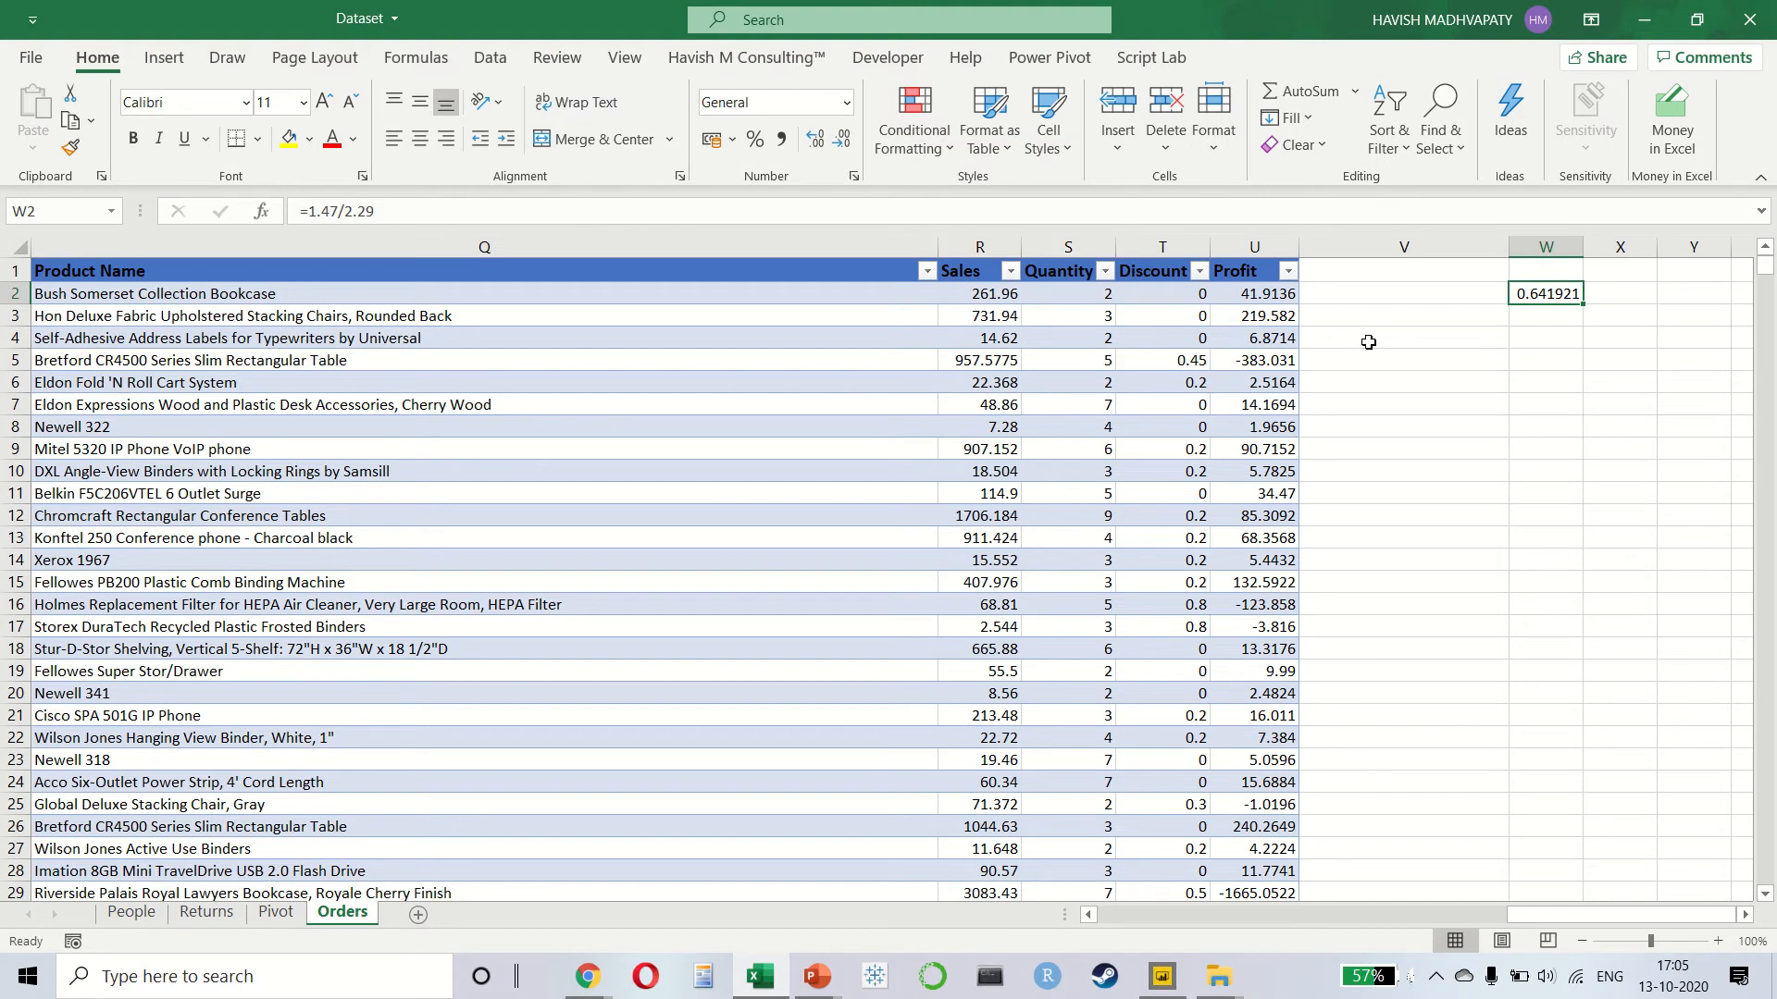
- Examine the range of values in the Sales column's filter list, from smallest to largest, without applying a filter
{"action": "key", "text": "Left"}
{"action": "key", "text": "Left"}
{"action": "key", "text": "Left"}
{"action": "key", "text": "Left"}
{"action": "key", "text": "Up"}
{"action": "key", "text": "Left"}
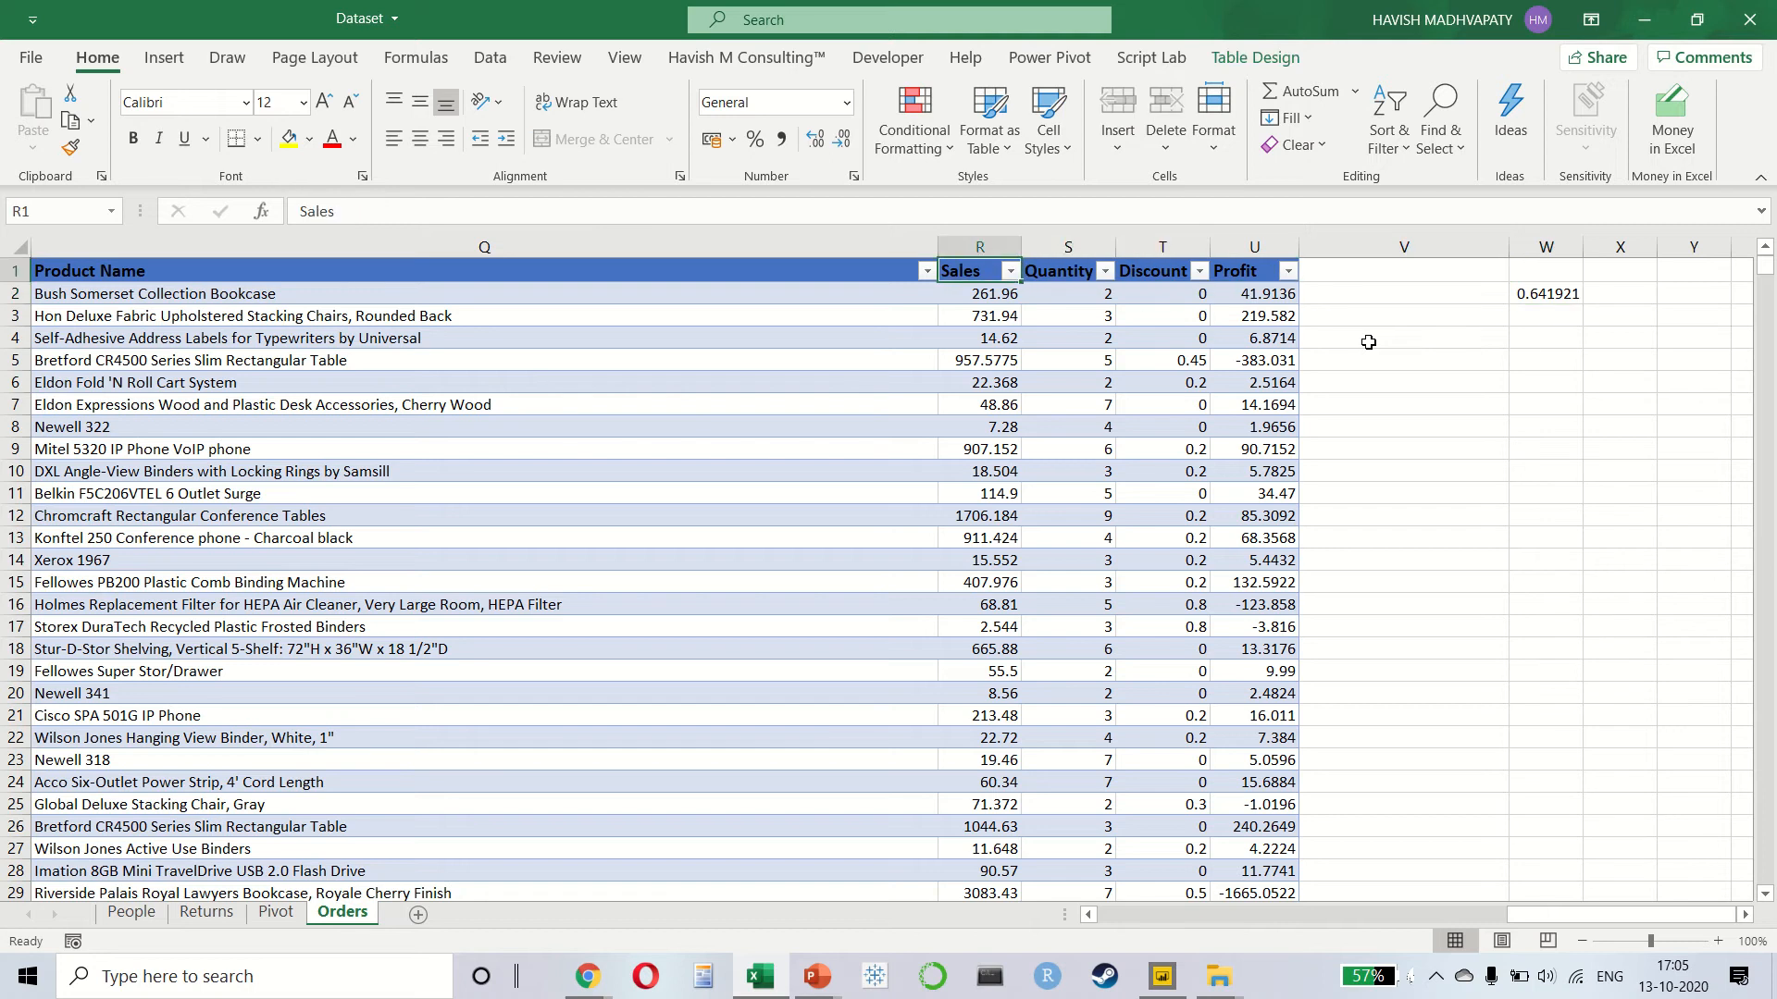
{"action": "key", "text": "alt+Down"}
{"action": "key", "text": "shift+Tab"}
{"action": "key", "text": "shift+Tab"}
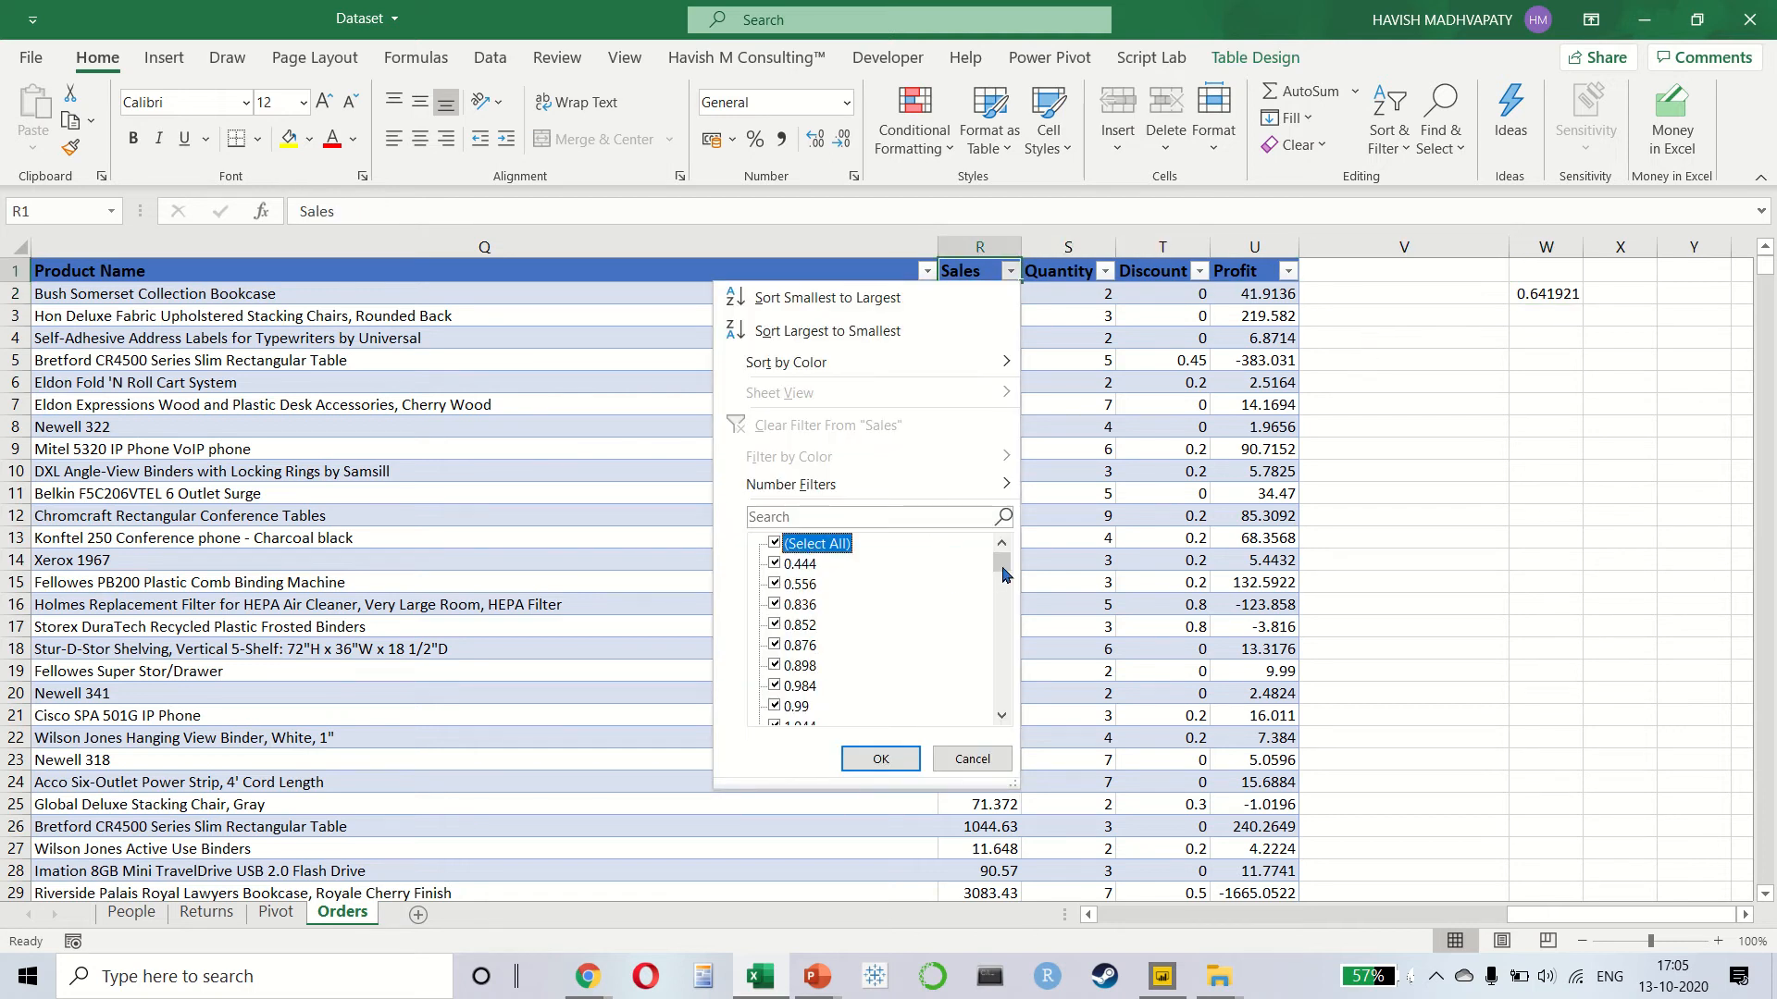
{"action": "left_click_drag", "start_coordinate": [1001, 567], "coordinate": [1005, 717]}
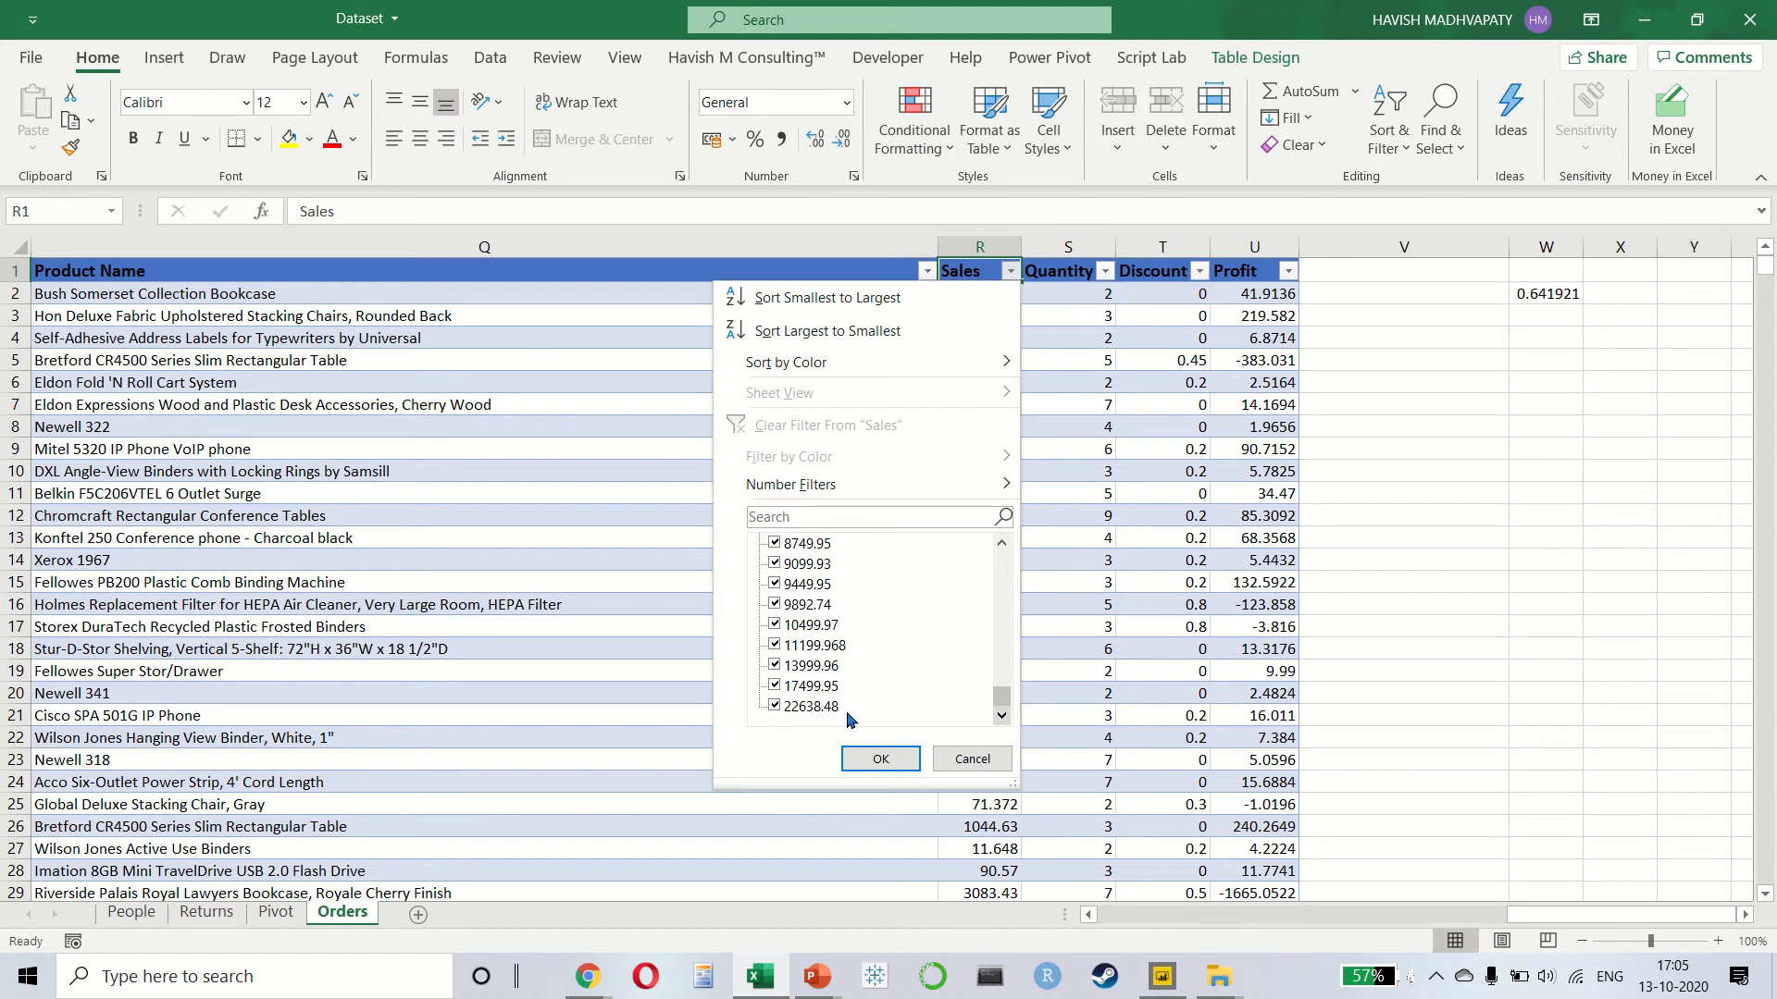
{"action": "key", "text": "Escape"}
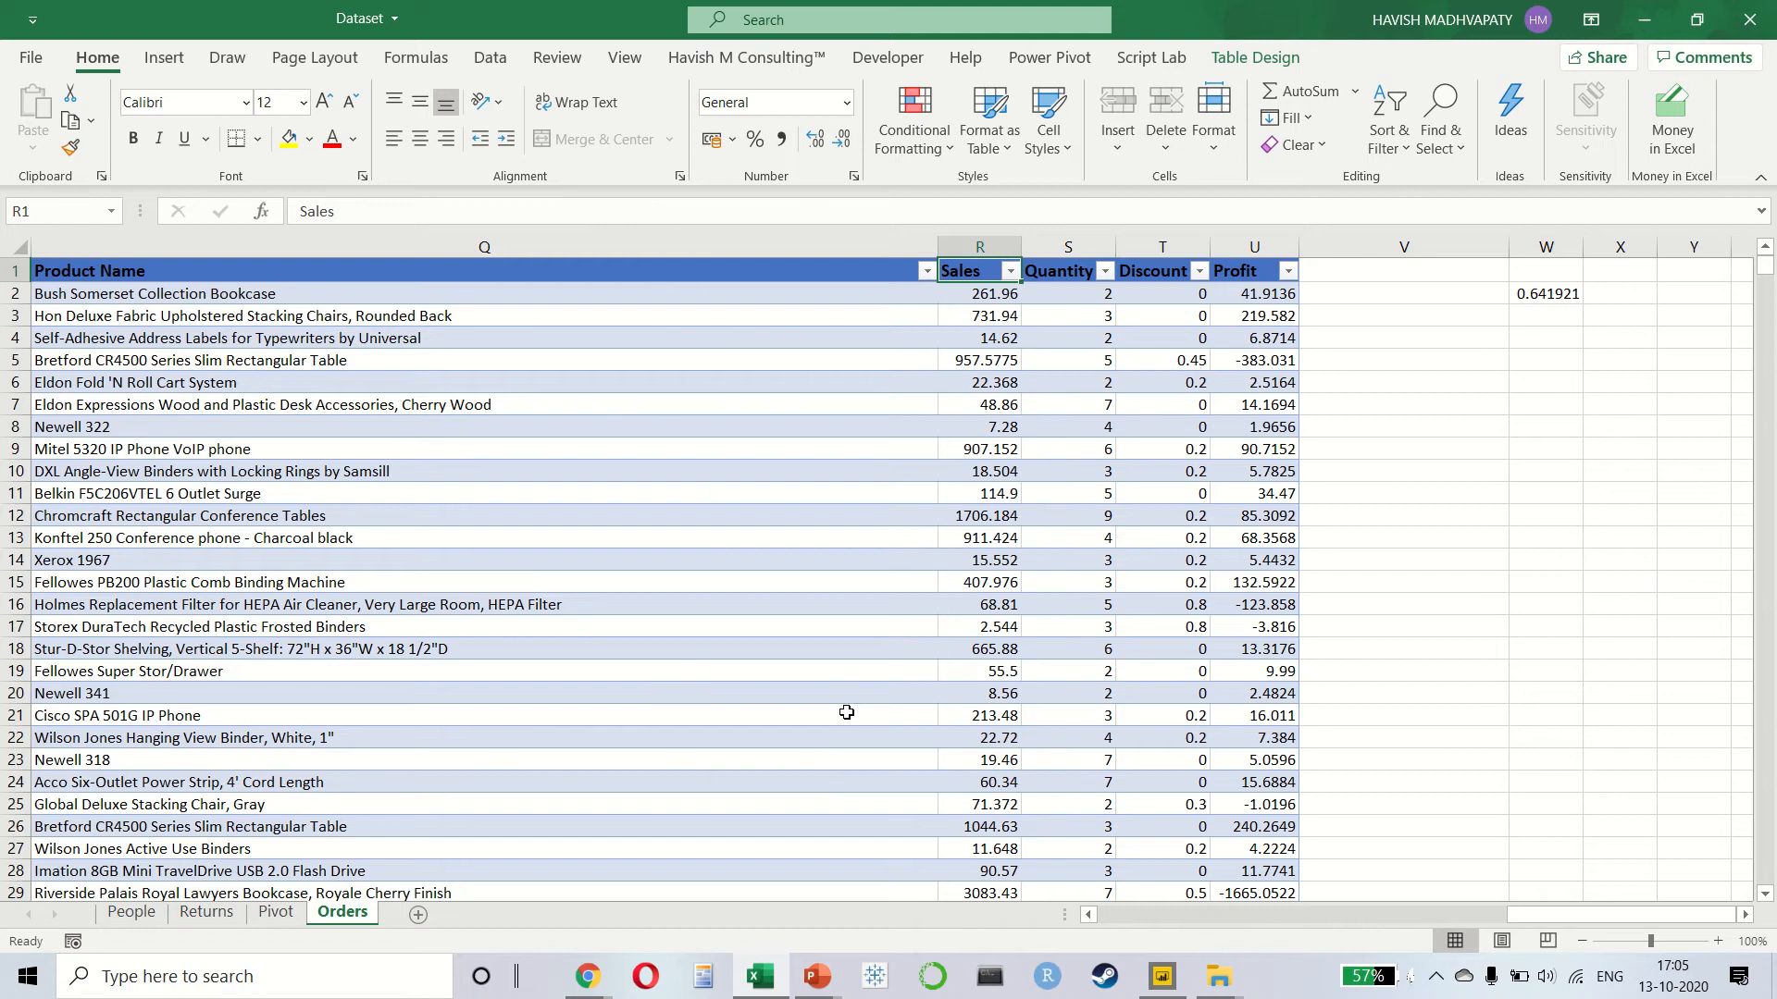
- Copy the whole sub-category PivotTable on the Pivot sheet and paste it at cell A93
{"action": "left_click", "coordinate": [276, 913]}
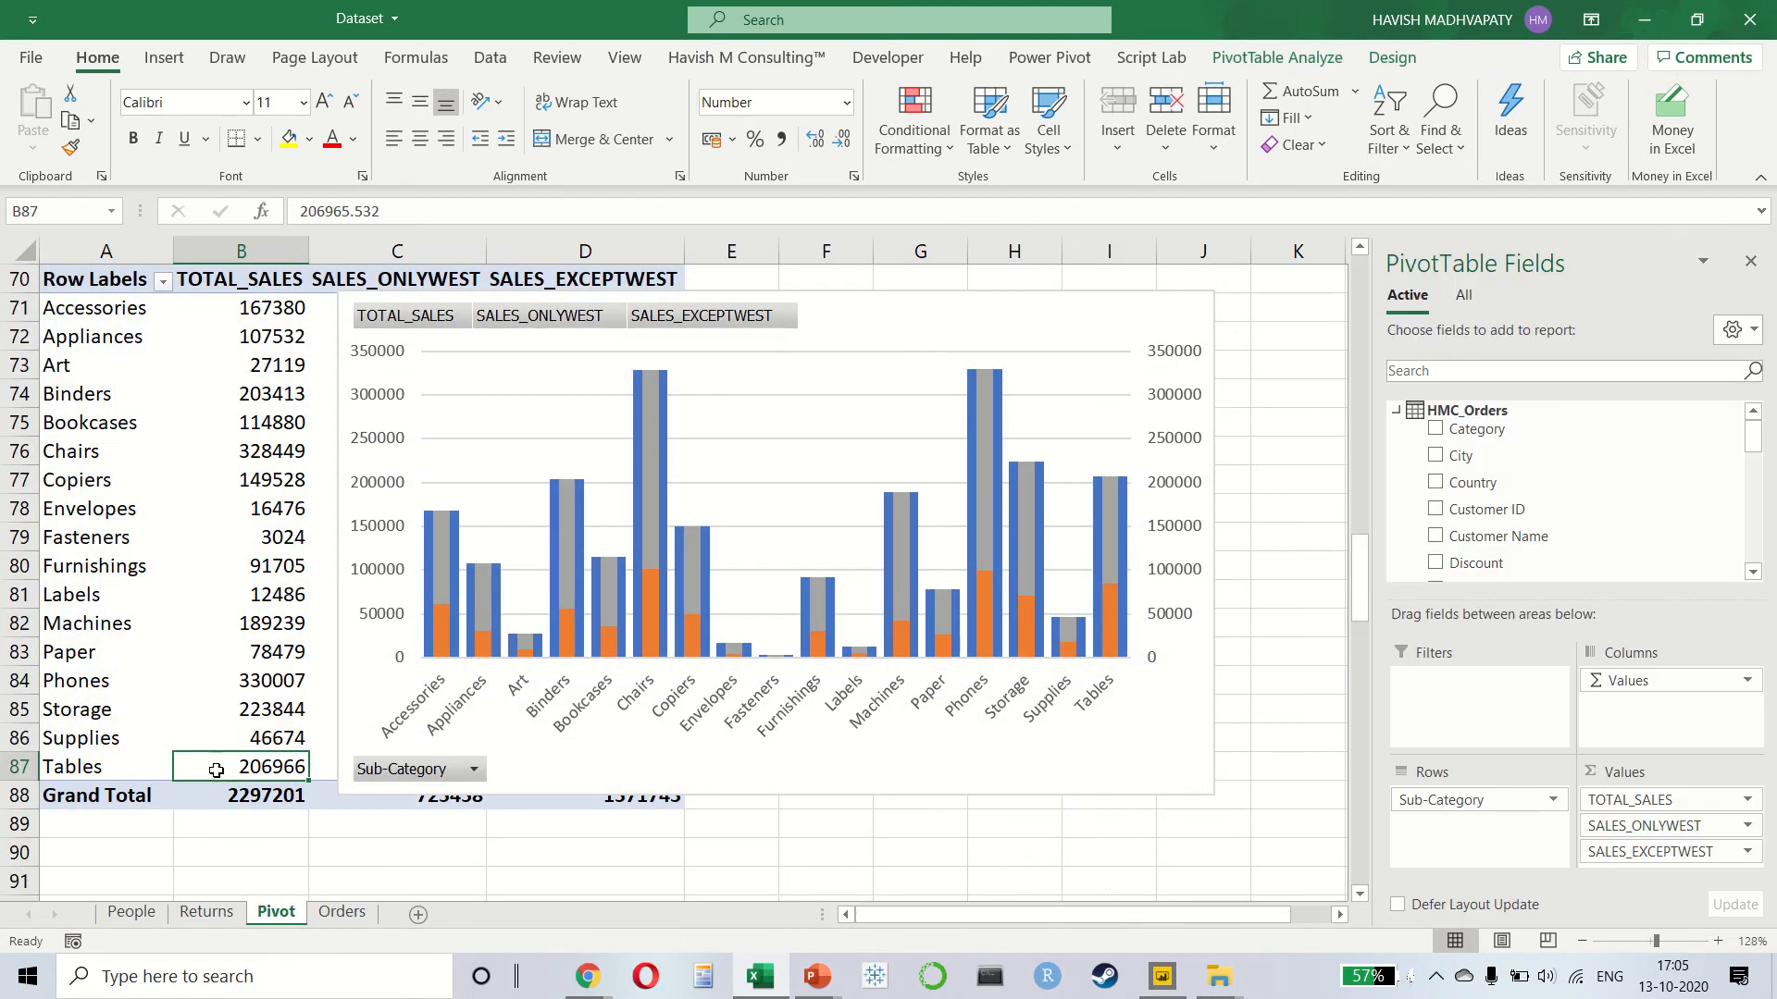
{"action": "key", "text": "ctrl+a"}
{"action": "key", "text": "ctrl+c"}
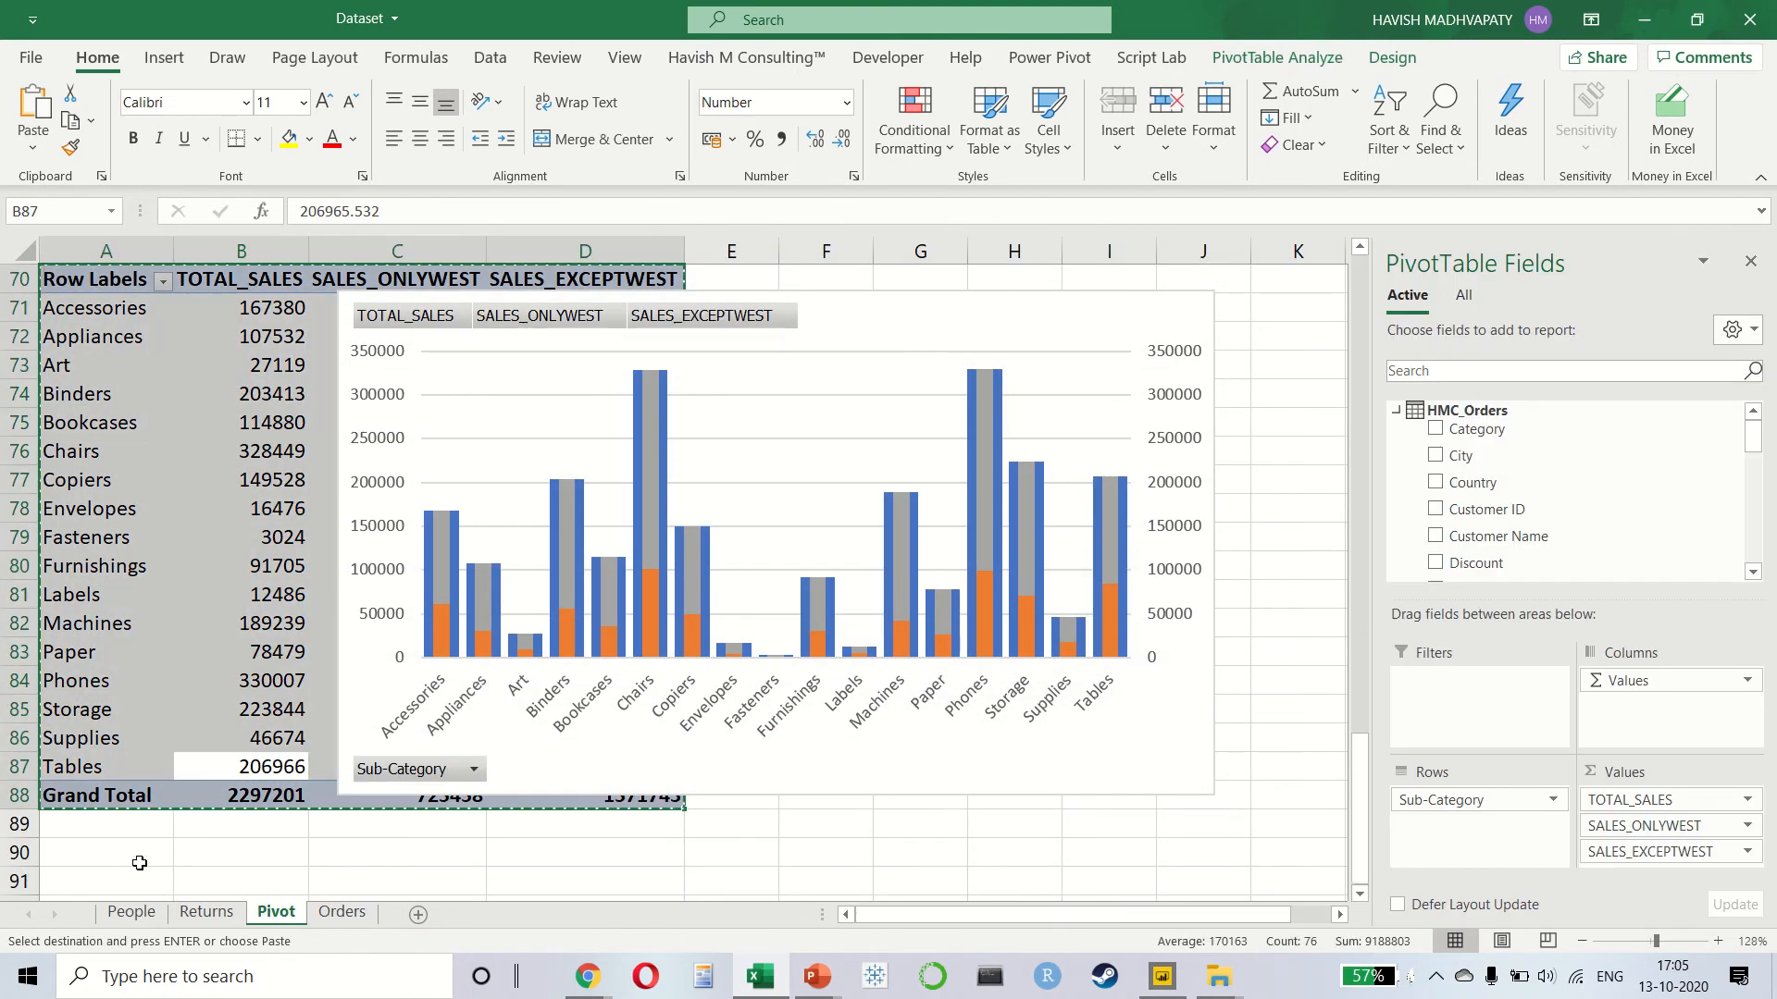
{"action": "left_click", "coordinate": [139, 852]}
{"action": "scroll", "coordinate": [138, 852], "scroll_direction": "down", "scroll_amount": 2}
{"action": "left_click", "coordinate": [118, 761]}
{"action": "key", "text": "ctrl+v"}
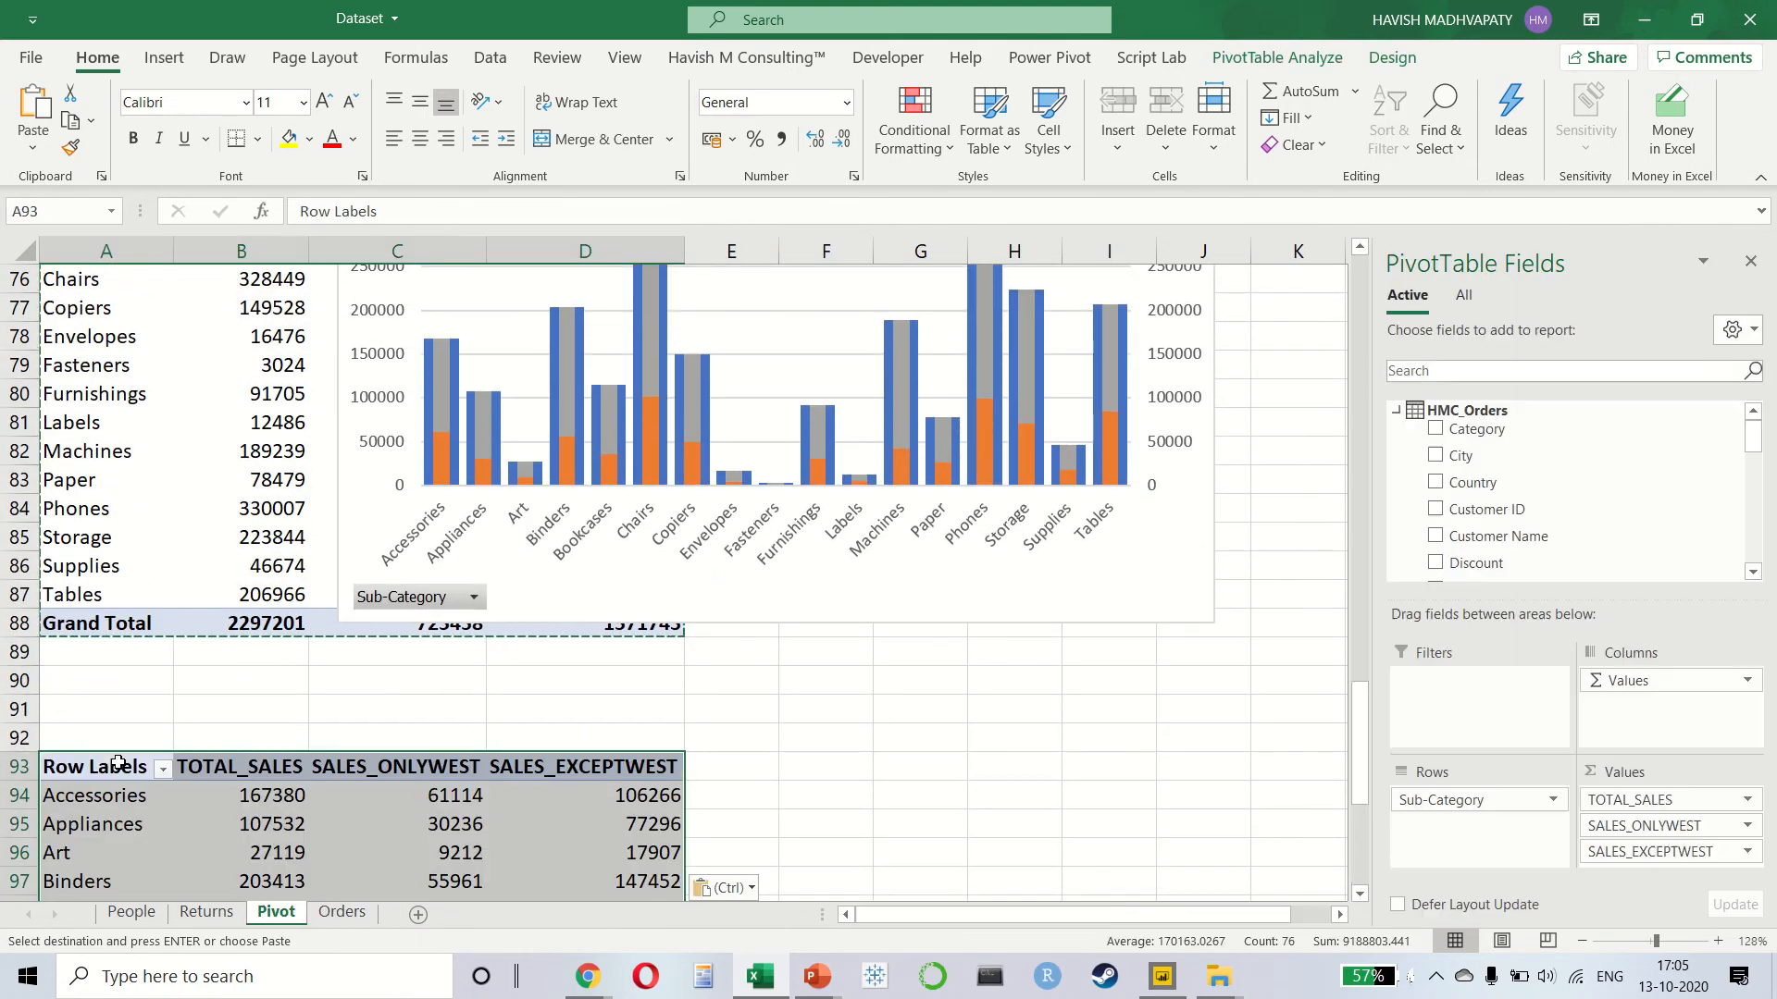
{"action": "scroll", "coordinate": [119, 762], "scroll_direction": "down", "scroll_amount": 7}
{"action": "scroll", "coordinate": [118, 762], "scroll_direction": "up", "scroll_amount": 3}
{"action": "scroll", "coordinate": [118, 762], "scroll_direction": "down", "scroll_amount": 1}
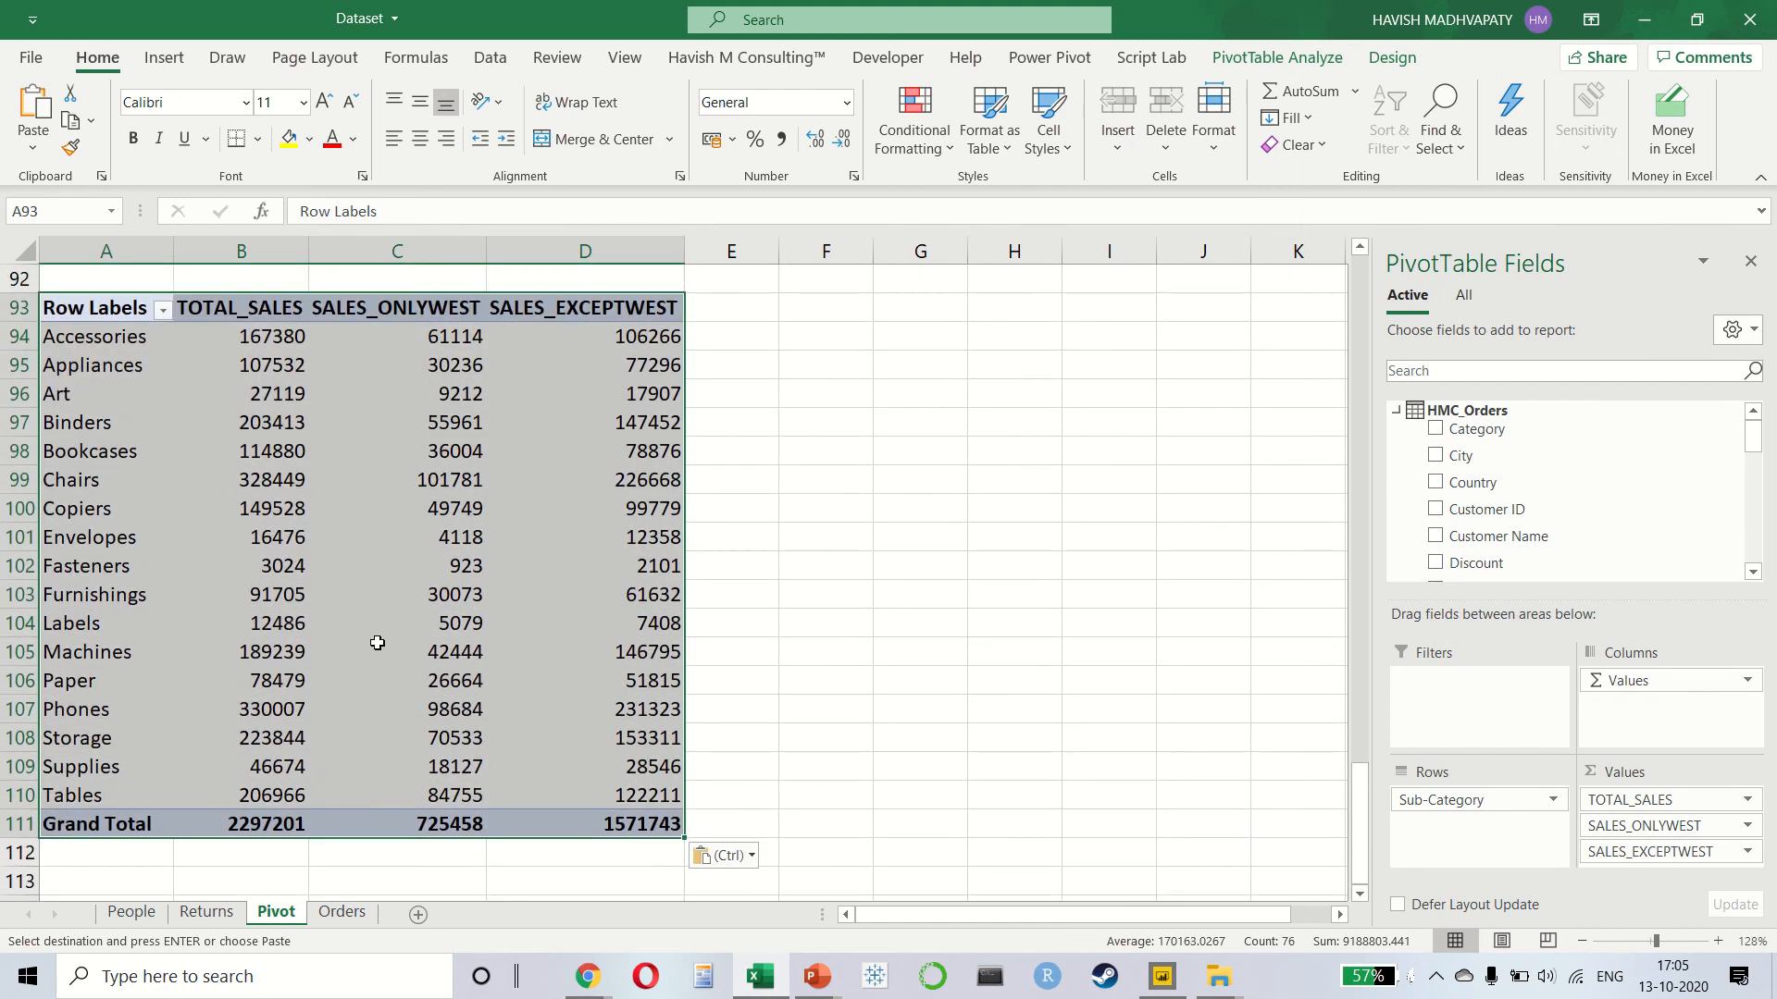
- Remove SALES_ONLYWEST and SALES_EXCEPTWEST from the values of the copied PivotTable
{"action": "left_click", "coordinate": [389, 648]}
{"action": "left_click_drag", "start_coordinate": [1630, 826], "coordinate": [1110, 704]}
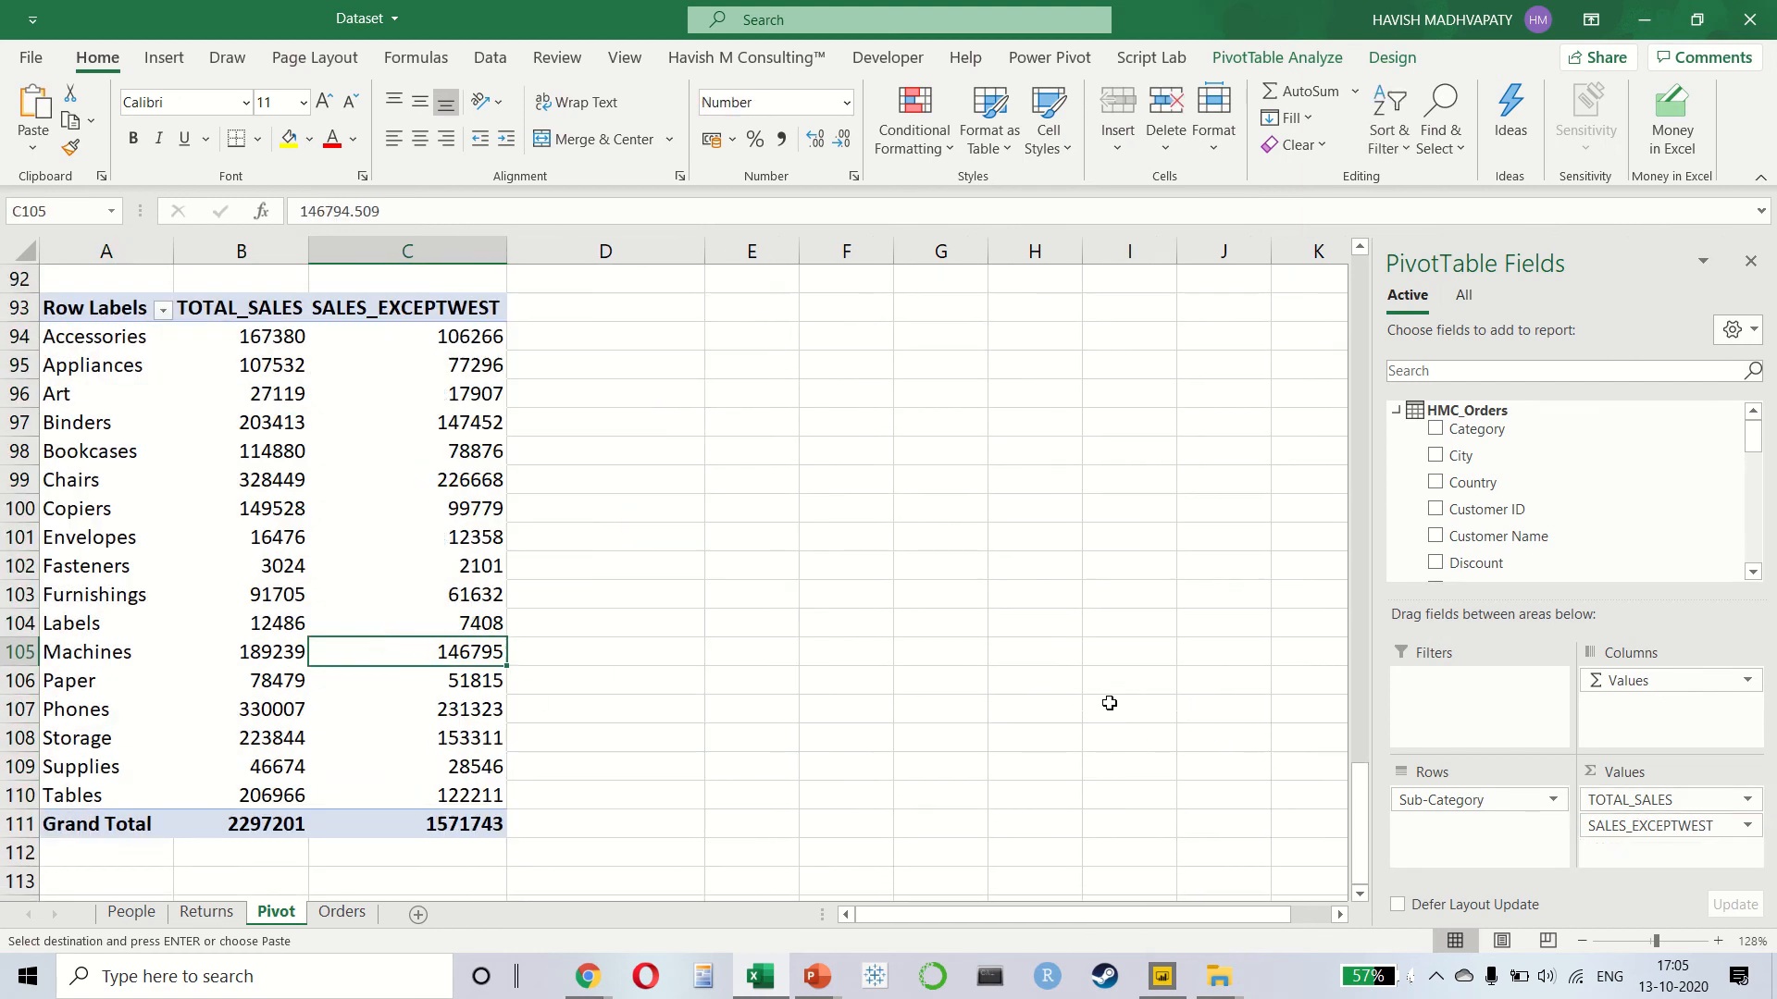
{"action": "left_click_drag", "start_coordinate": [1629, 826], "coordinate": [947, 597]}
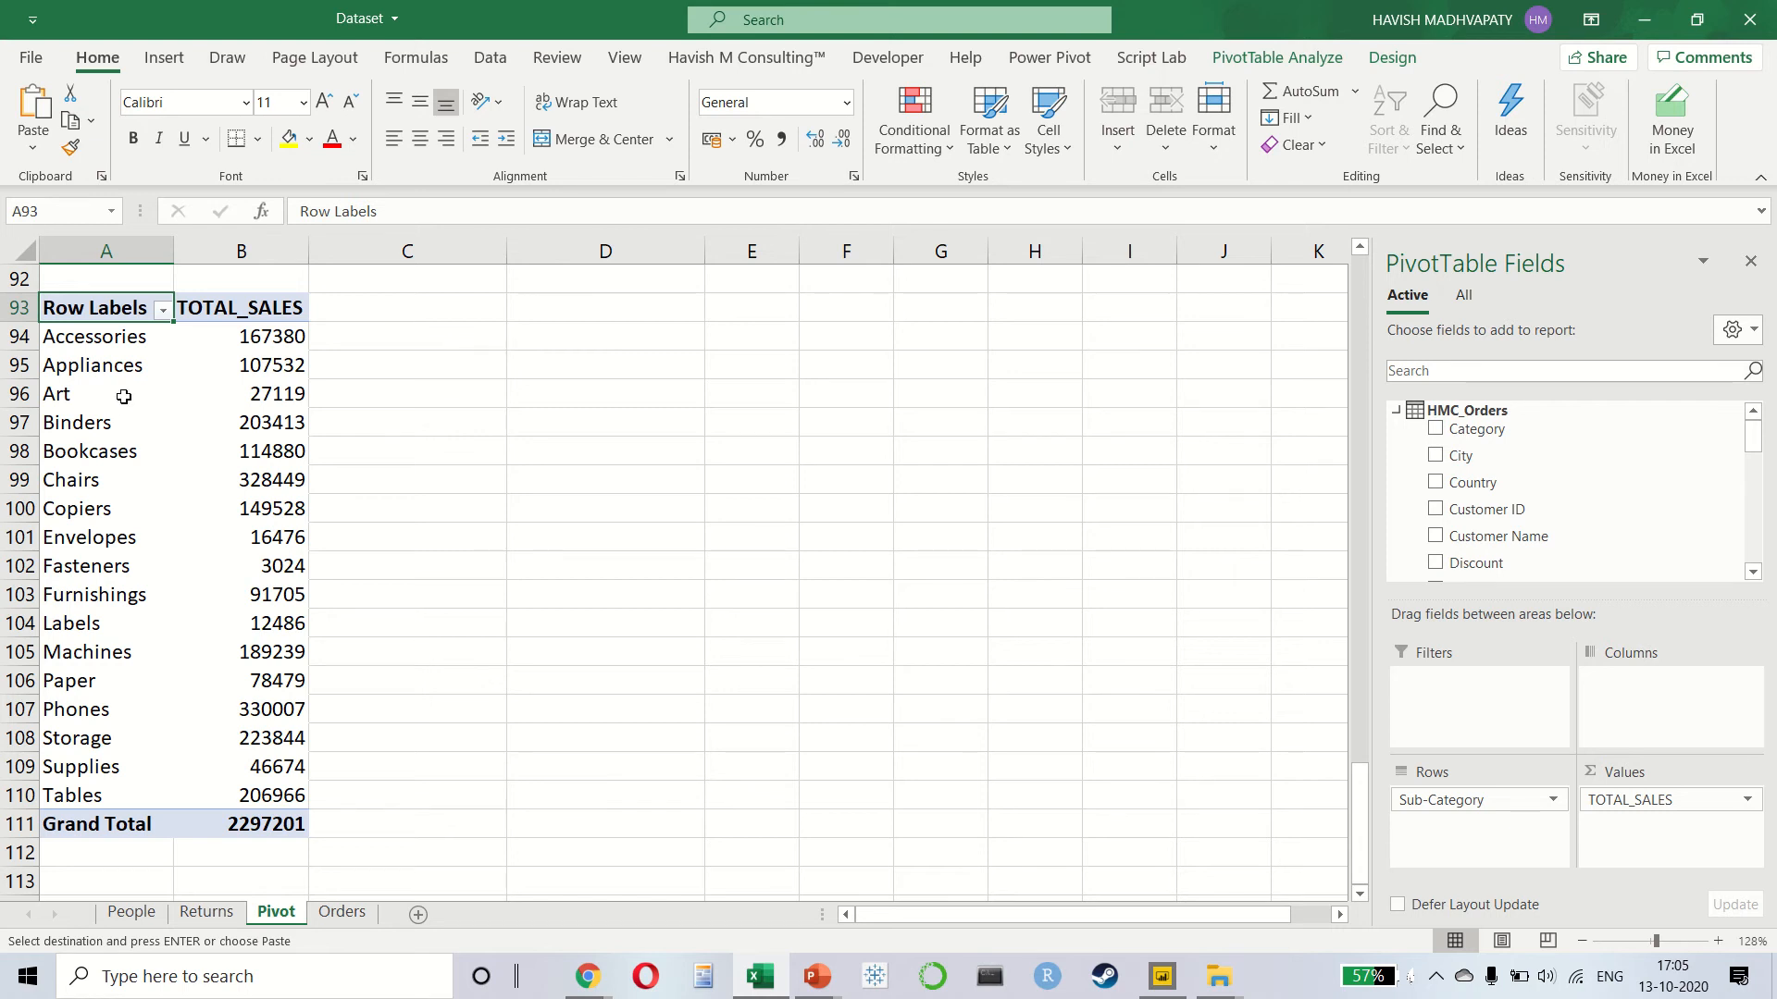
- Start a new Power Pivot measure in the HMC_Orders table and name it SALES > 500
{"action": "left_click", "coordinate": [225, 394]}
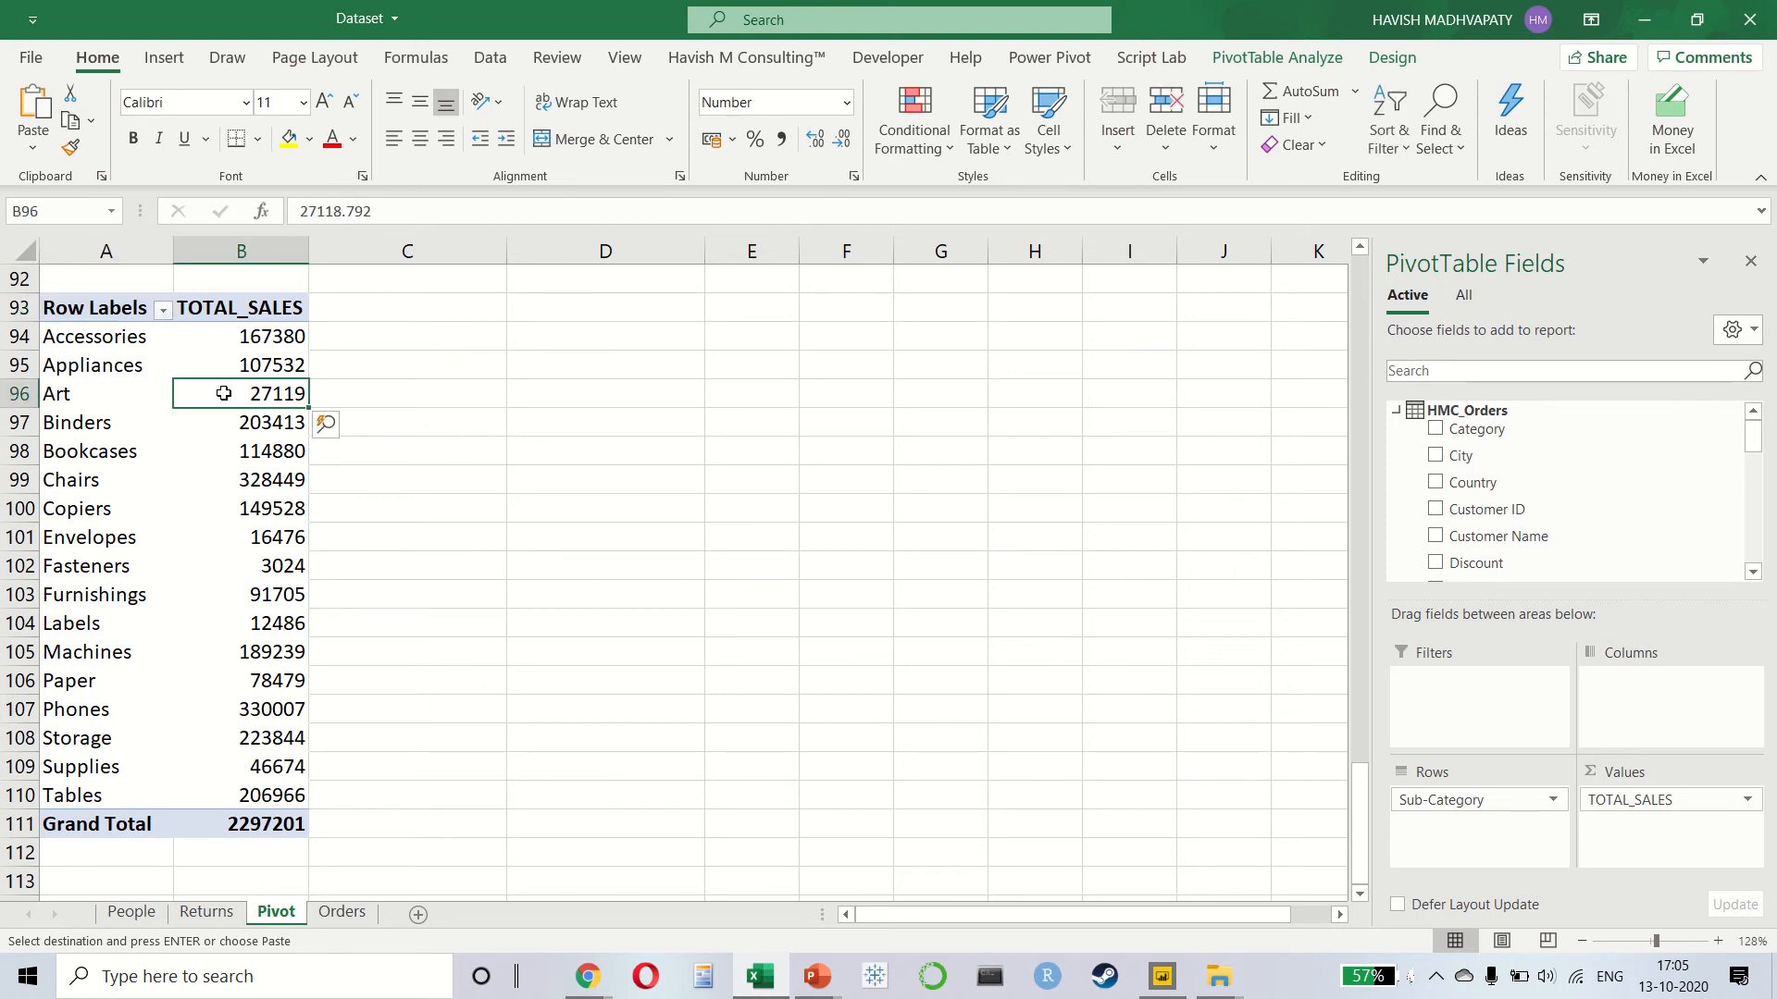
{"action": "left_click", "coordinate": [1059, 65]}
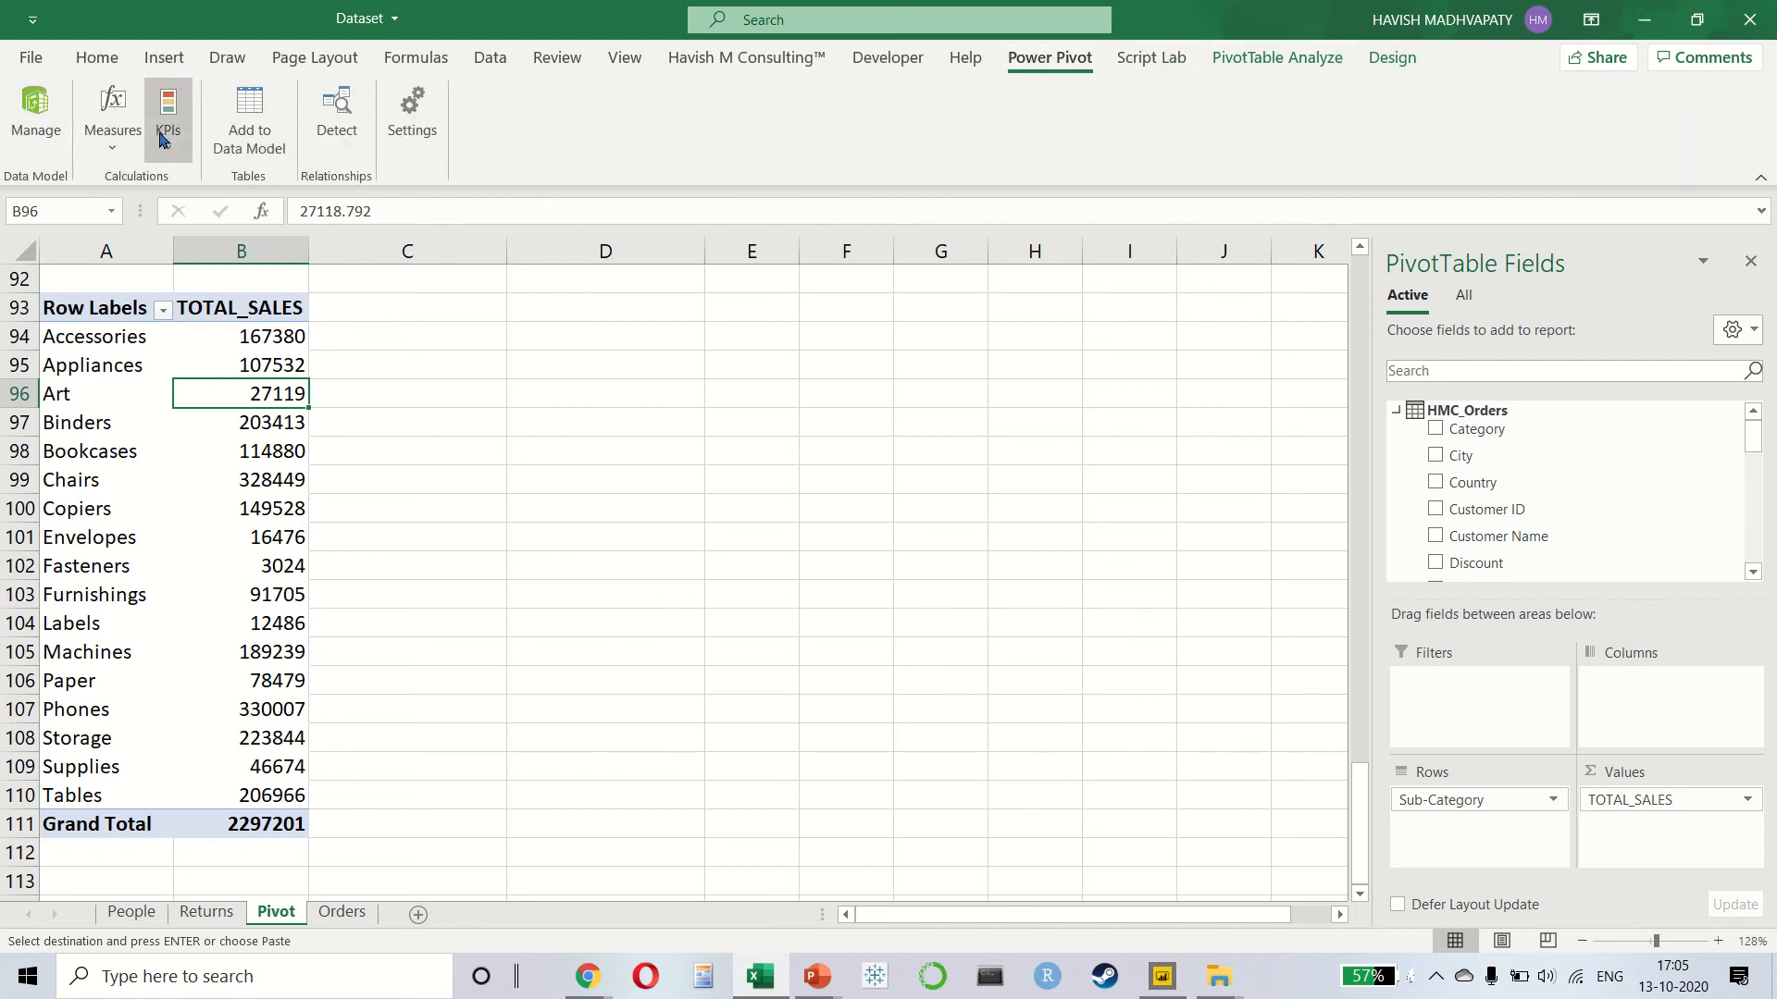
{"action": "left_click", "coordinate": [134, 148]}
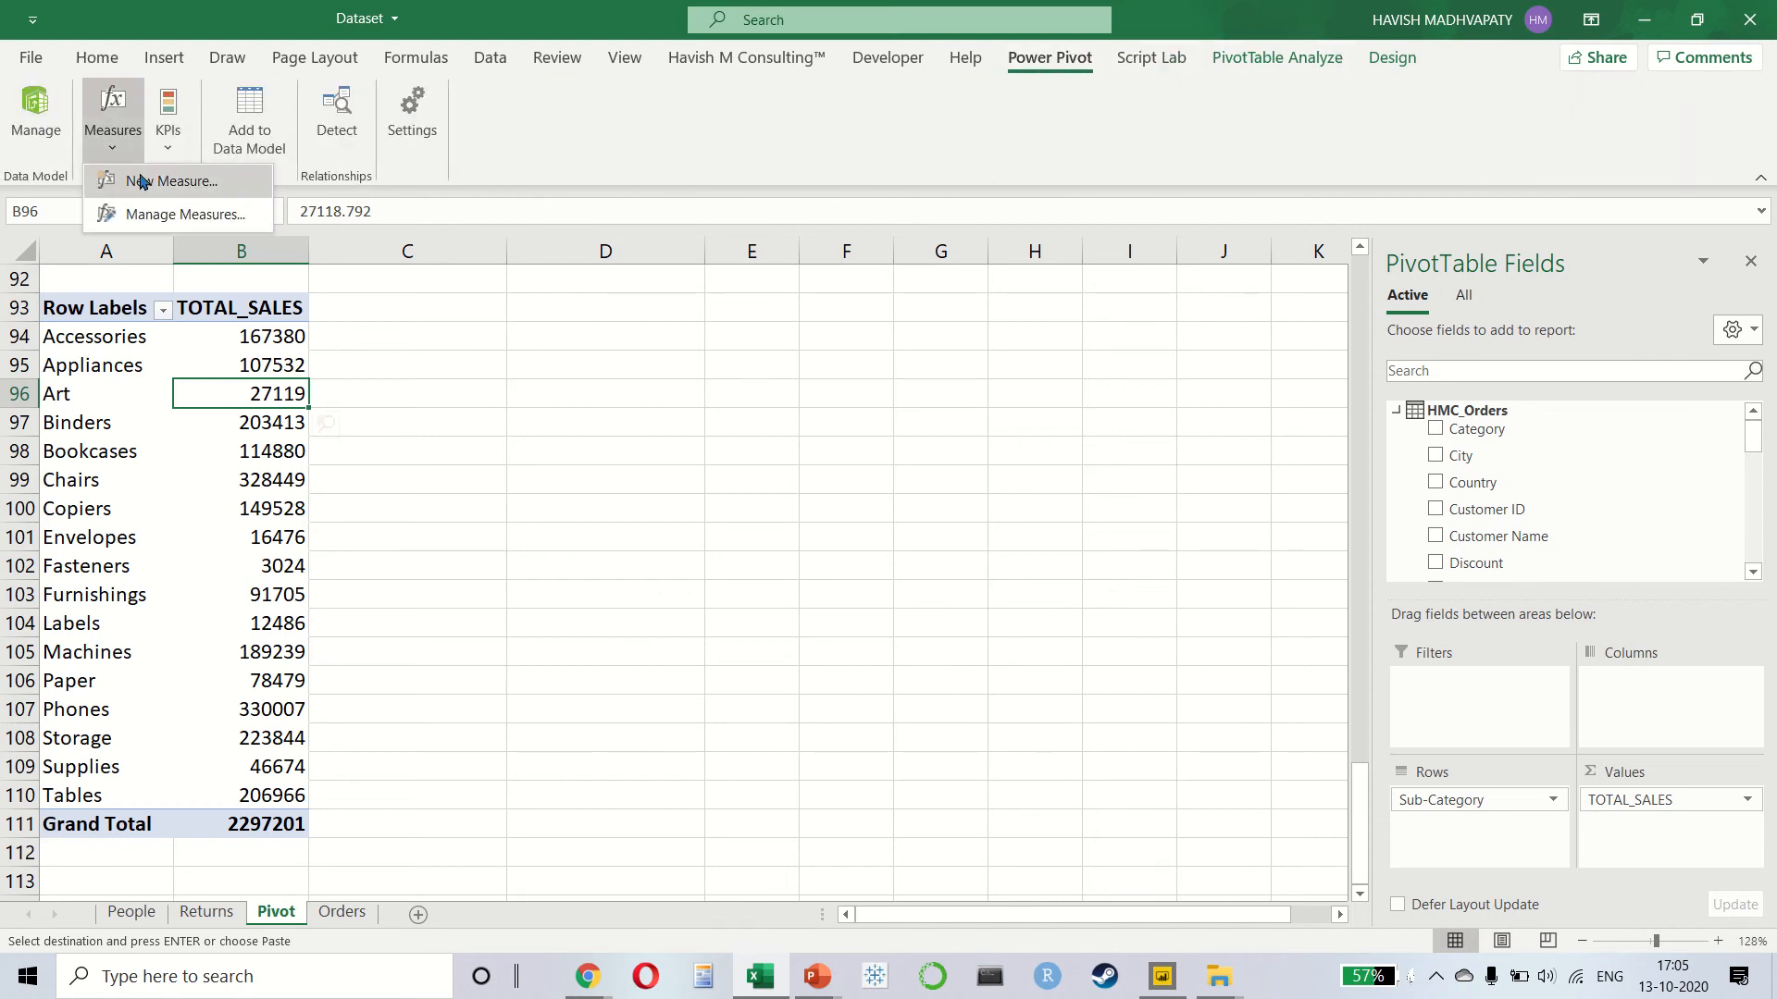
{"action": "left_click", "coordinate": [171, 181]}
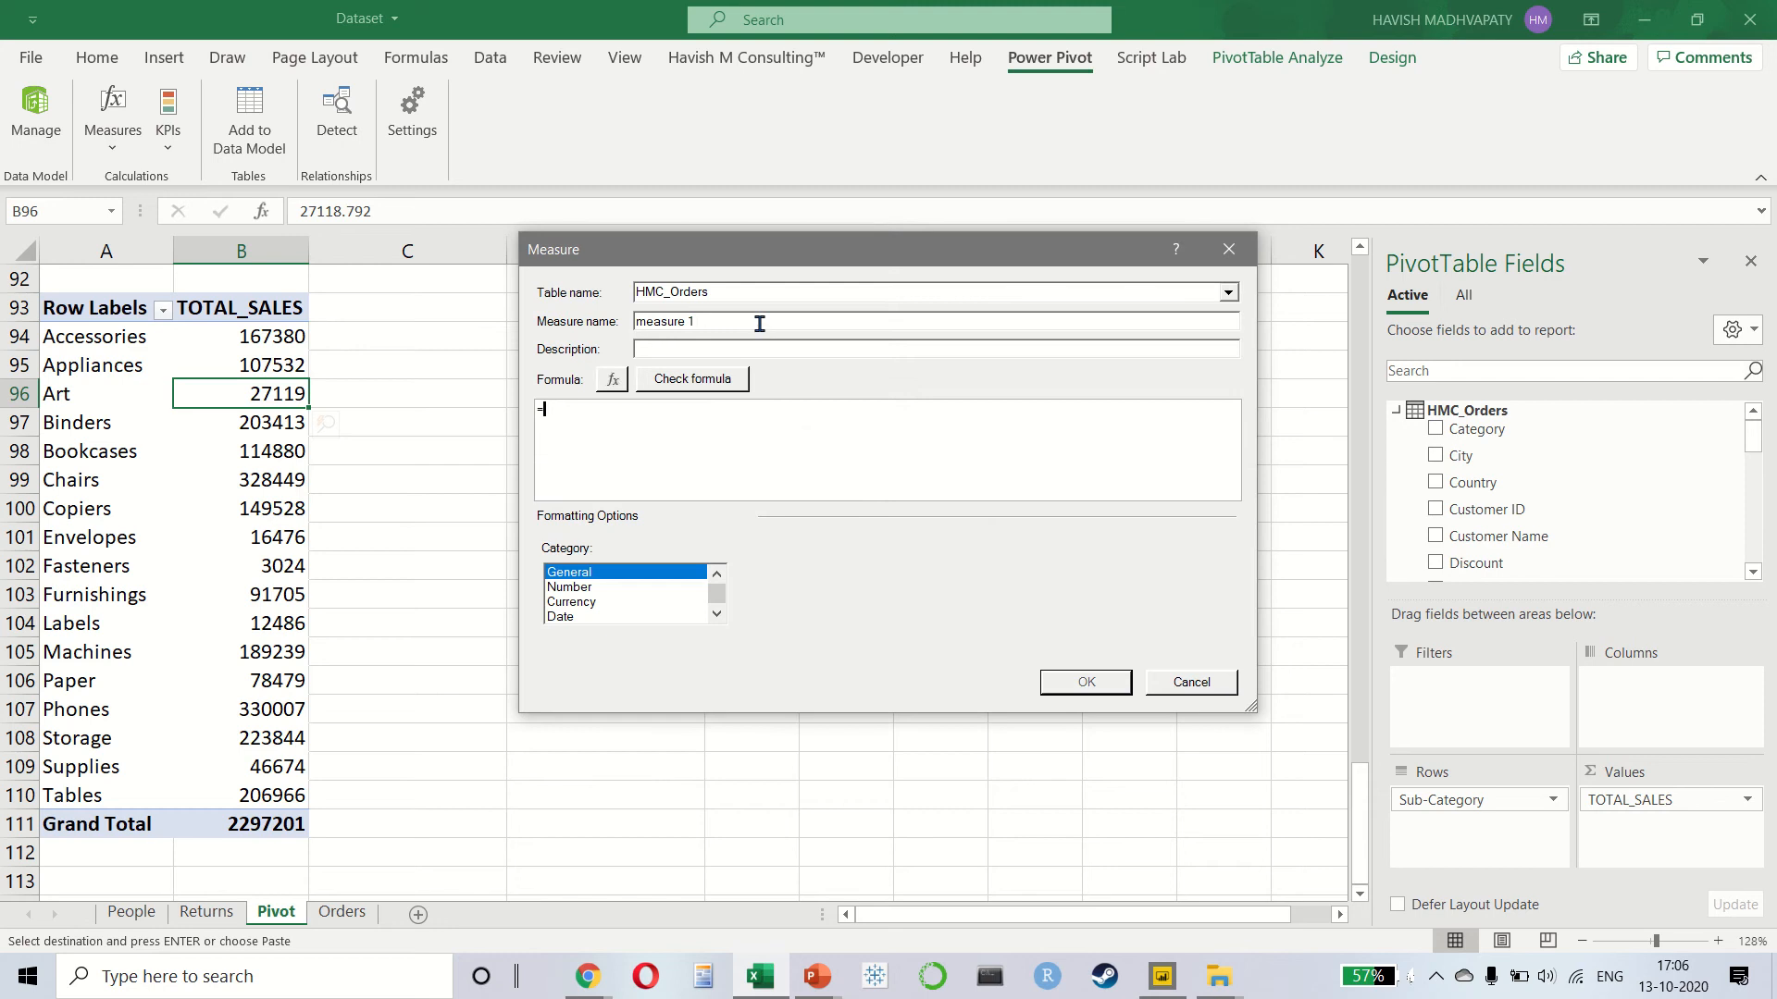
{"action": "triple_click", "coordinate": [758, 323]}
{"action": "type", "text": "SALES > 500"}
- Begin the measure's formula with =CALCULATE([TOTAL_SALES], FILTER(HMC_Orders, as the expression and filter table
{"action": "key", "text": "Tab"}
{"action": "key", "text": "Tab"}
{"action": "key", "text": "Tab"}
{"action": "key", "text": "Tab"}
{"action": "type", "text": "CALCULATE("}
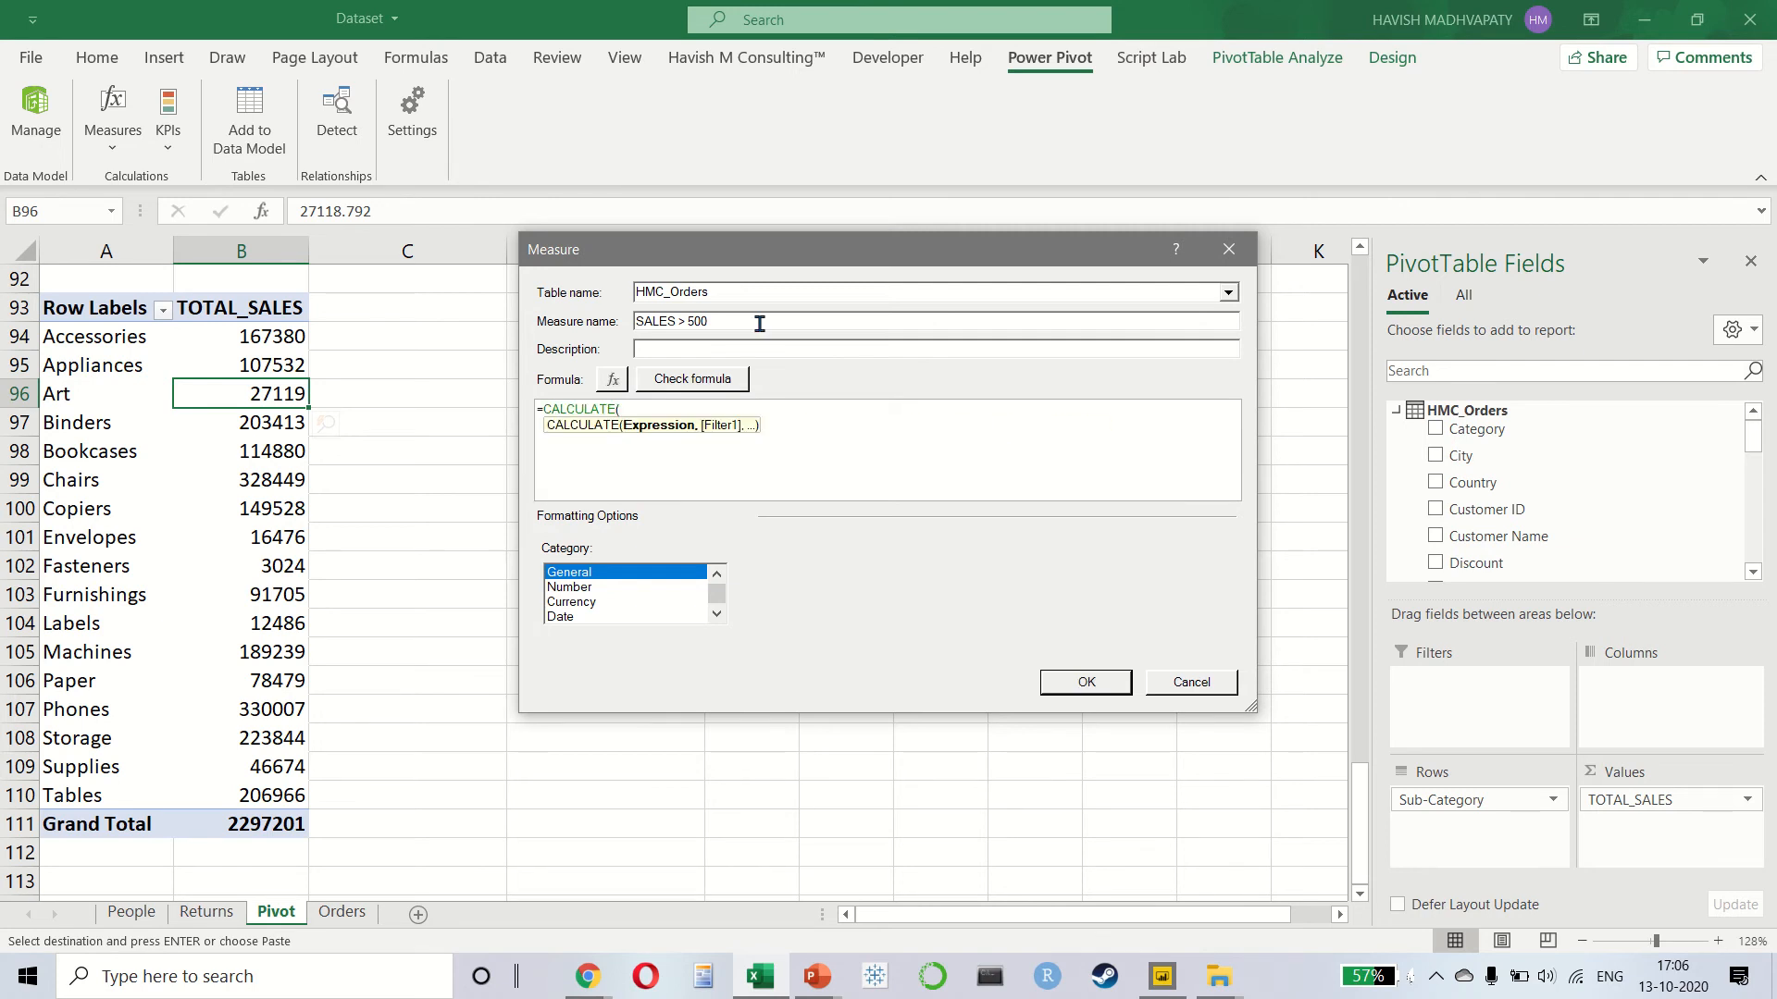
{"action": "type", "text": "["}
{"action": "key", "text": "Tab"}
{"action": "type", "text": ", "}
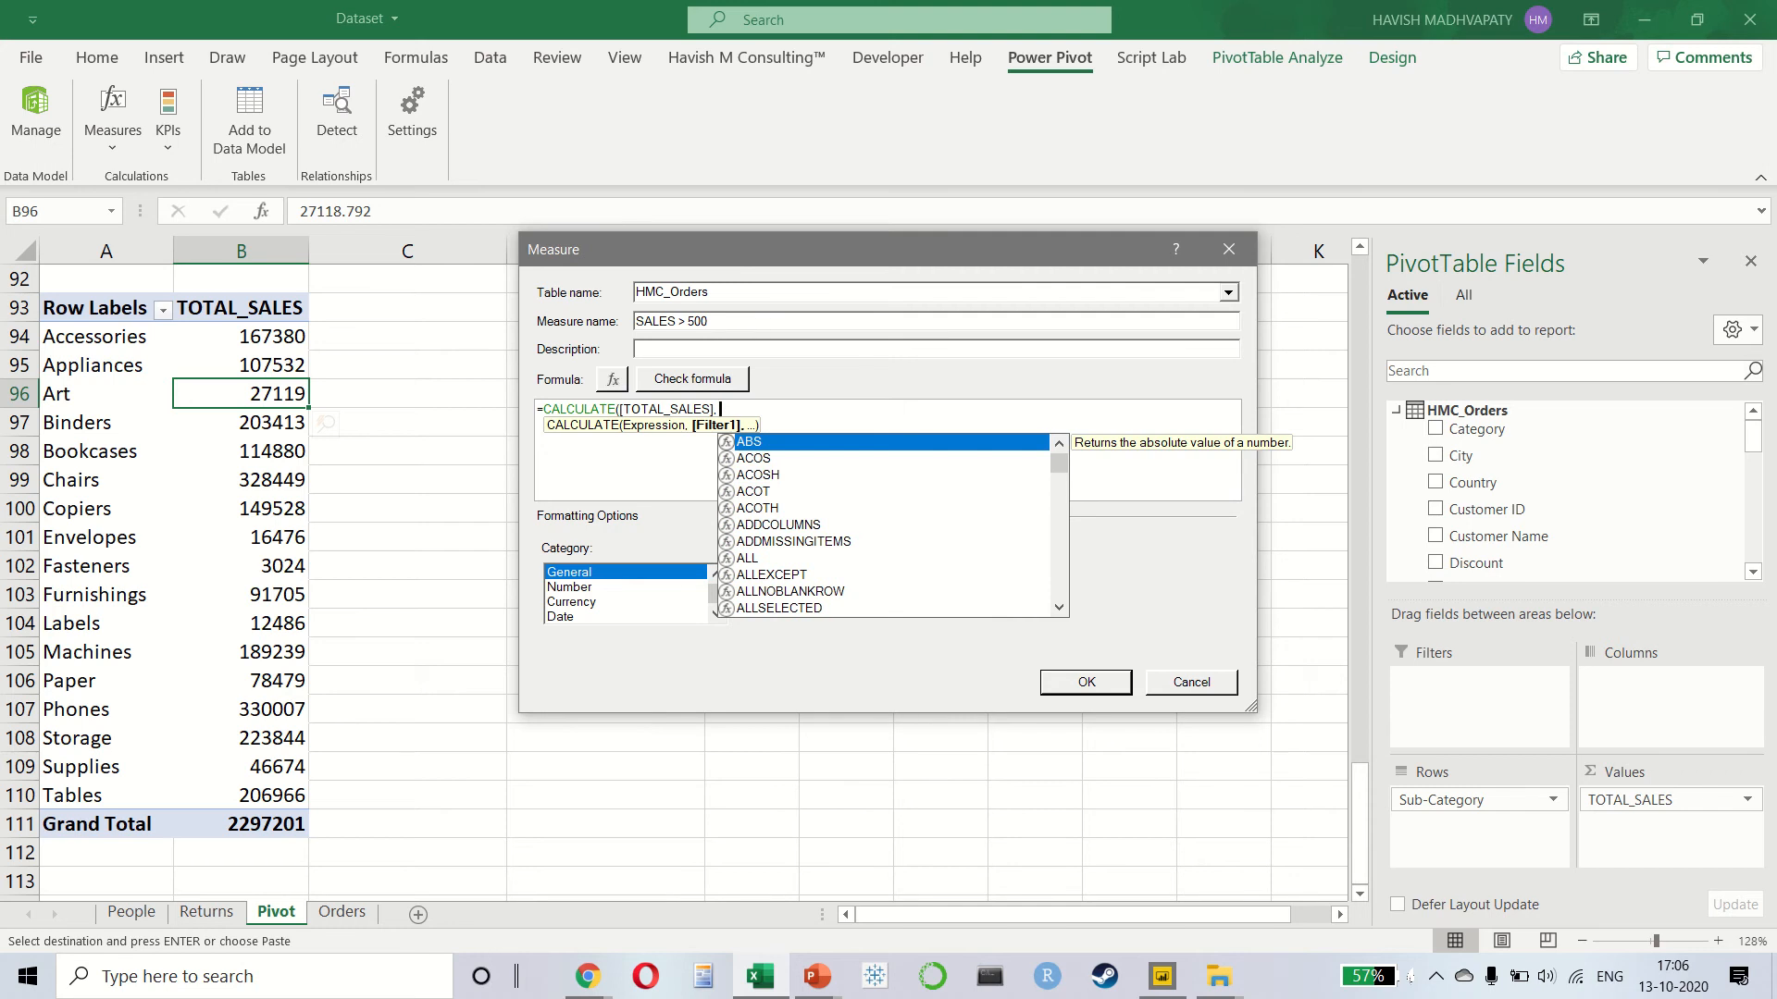
{"action": "type", "text": "FILTER("}
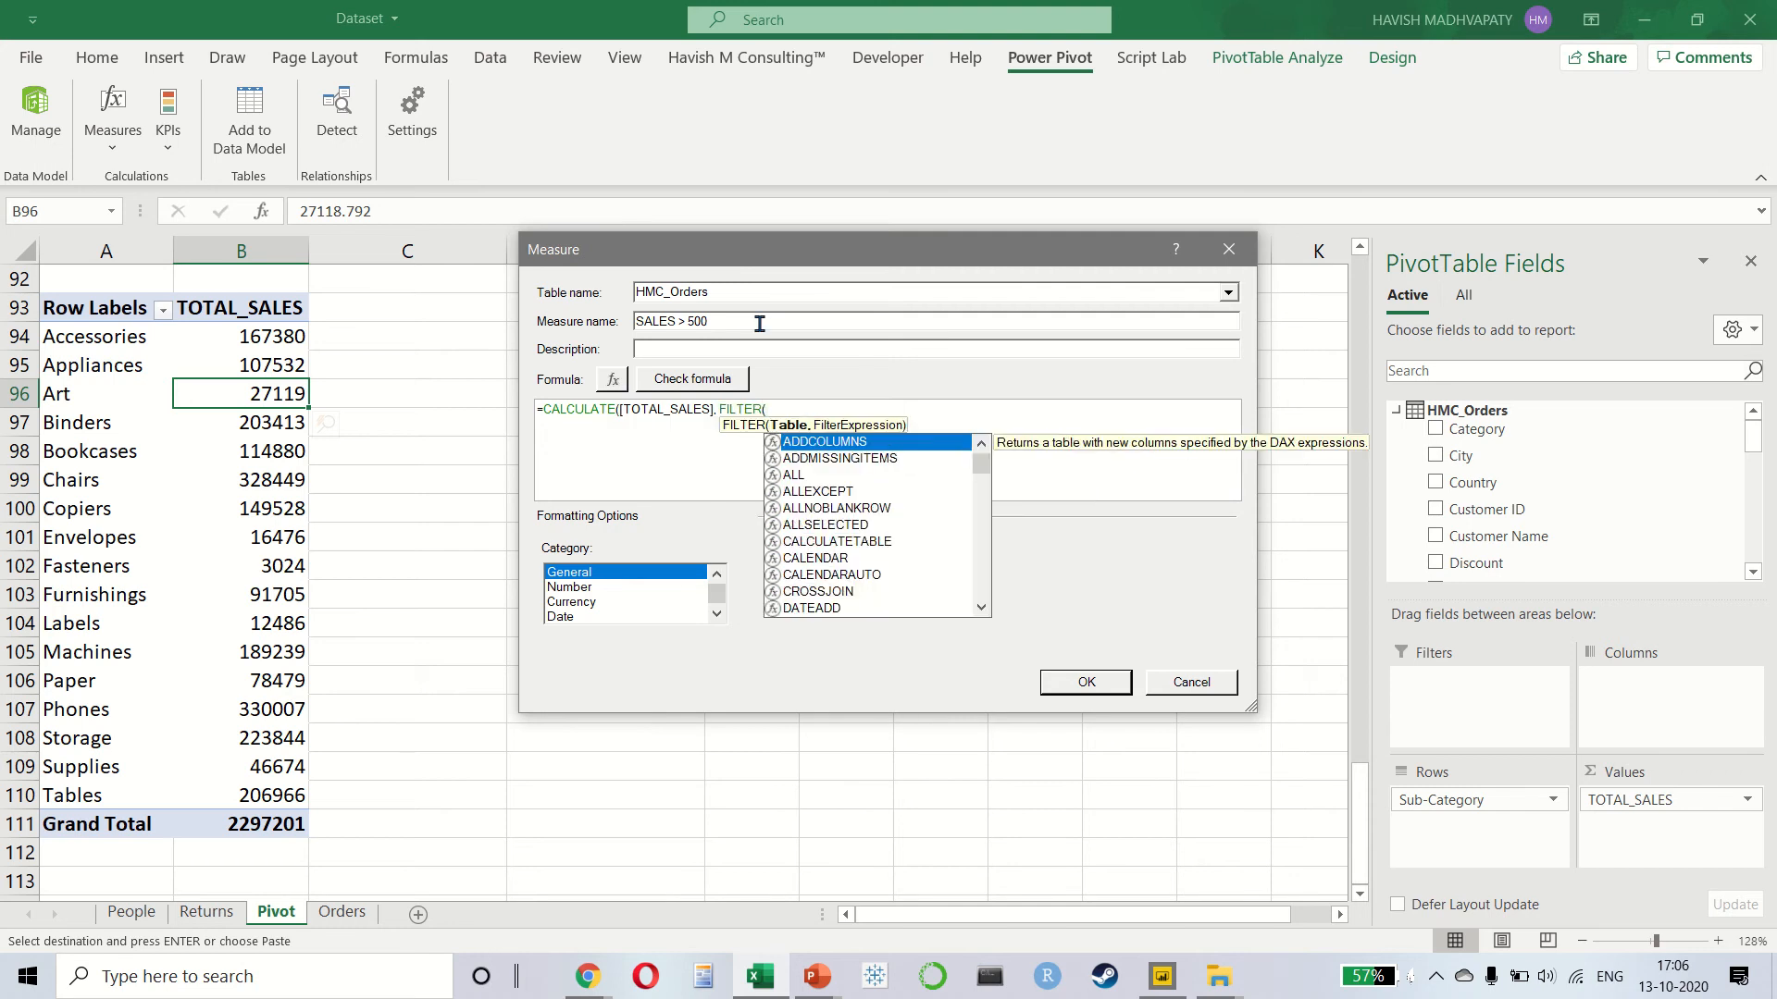
{"action": "type", "text": "HMC_Orders, "}
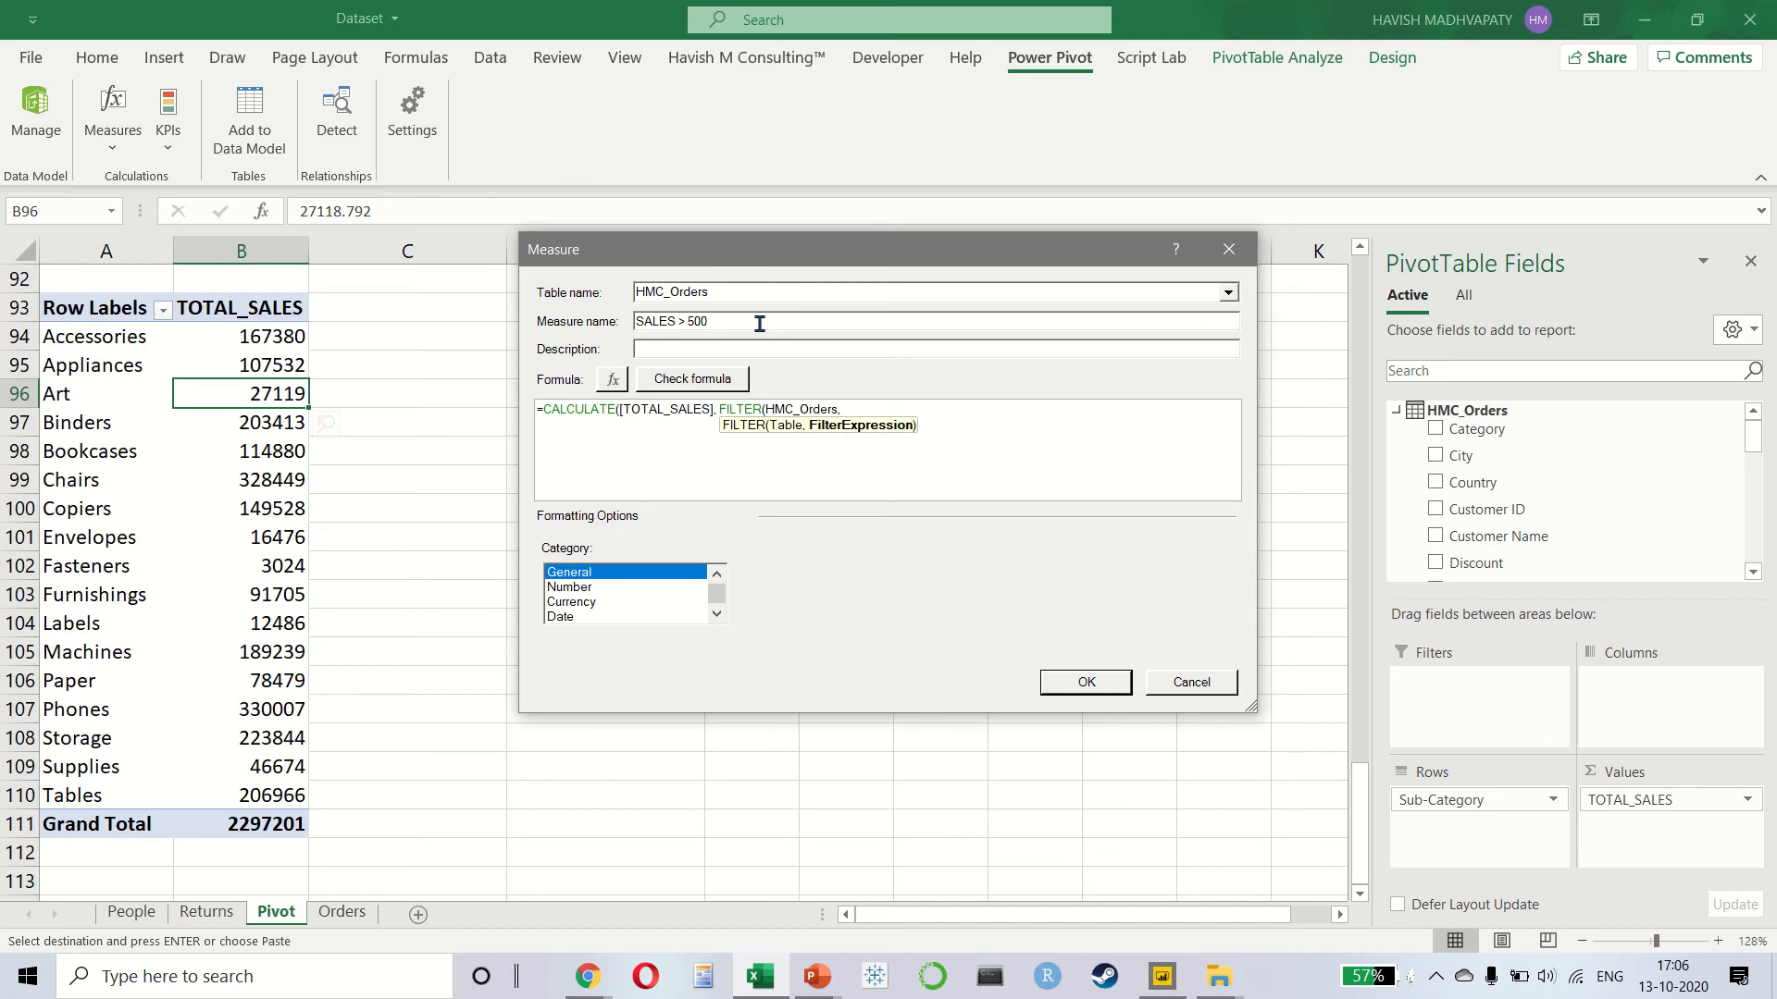
- Complete the formula with the filter condition HMC_Orders[Sales] > 500)), check it for errors and create the measure
{"action": "type", "text": "SALES"}
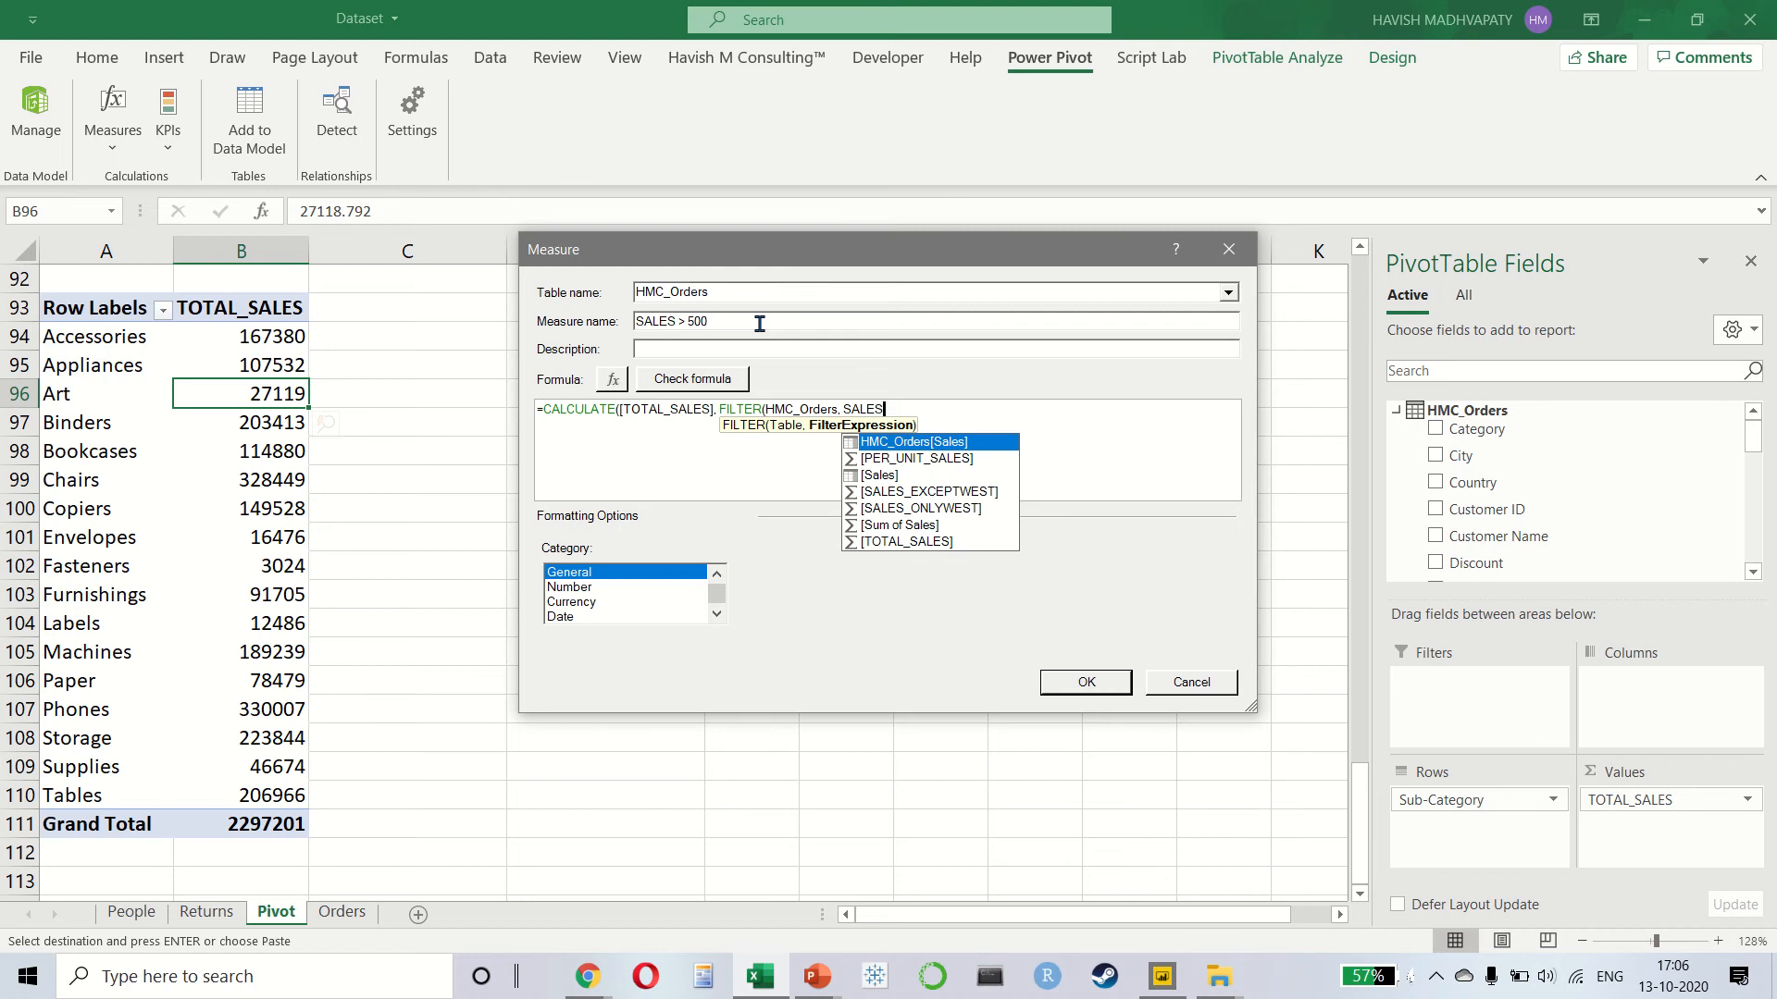
{"action": "key", "text": "Down"}
{"action": "key", "text": "Down"}
{"action": "key", "text": "Down"}
{"action": "key", "text": "Down"}
{"action": "key", "text": "Up"}
{"action": "key", "text": "Up"}
{"action": "key", "text": "Up"}
{"action": "key", "text": "Up"}
{"action": "key", "text": "Tab"}
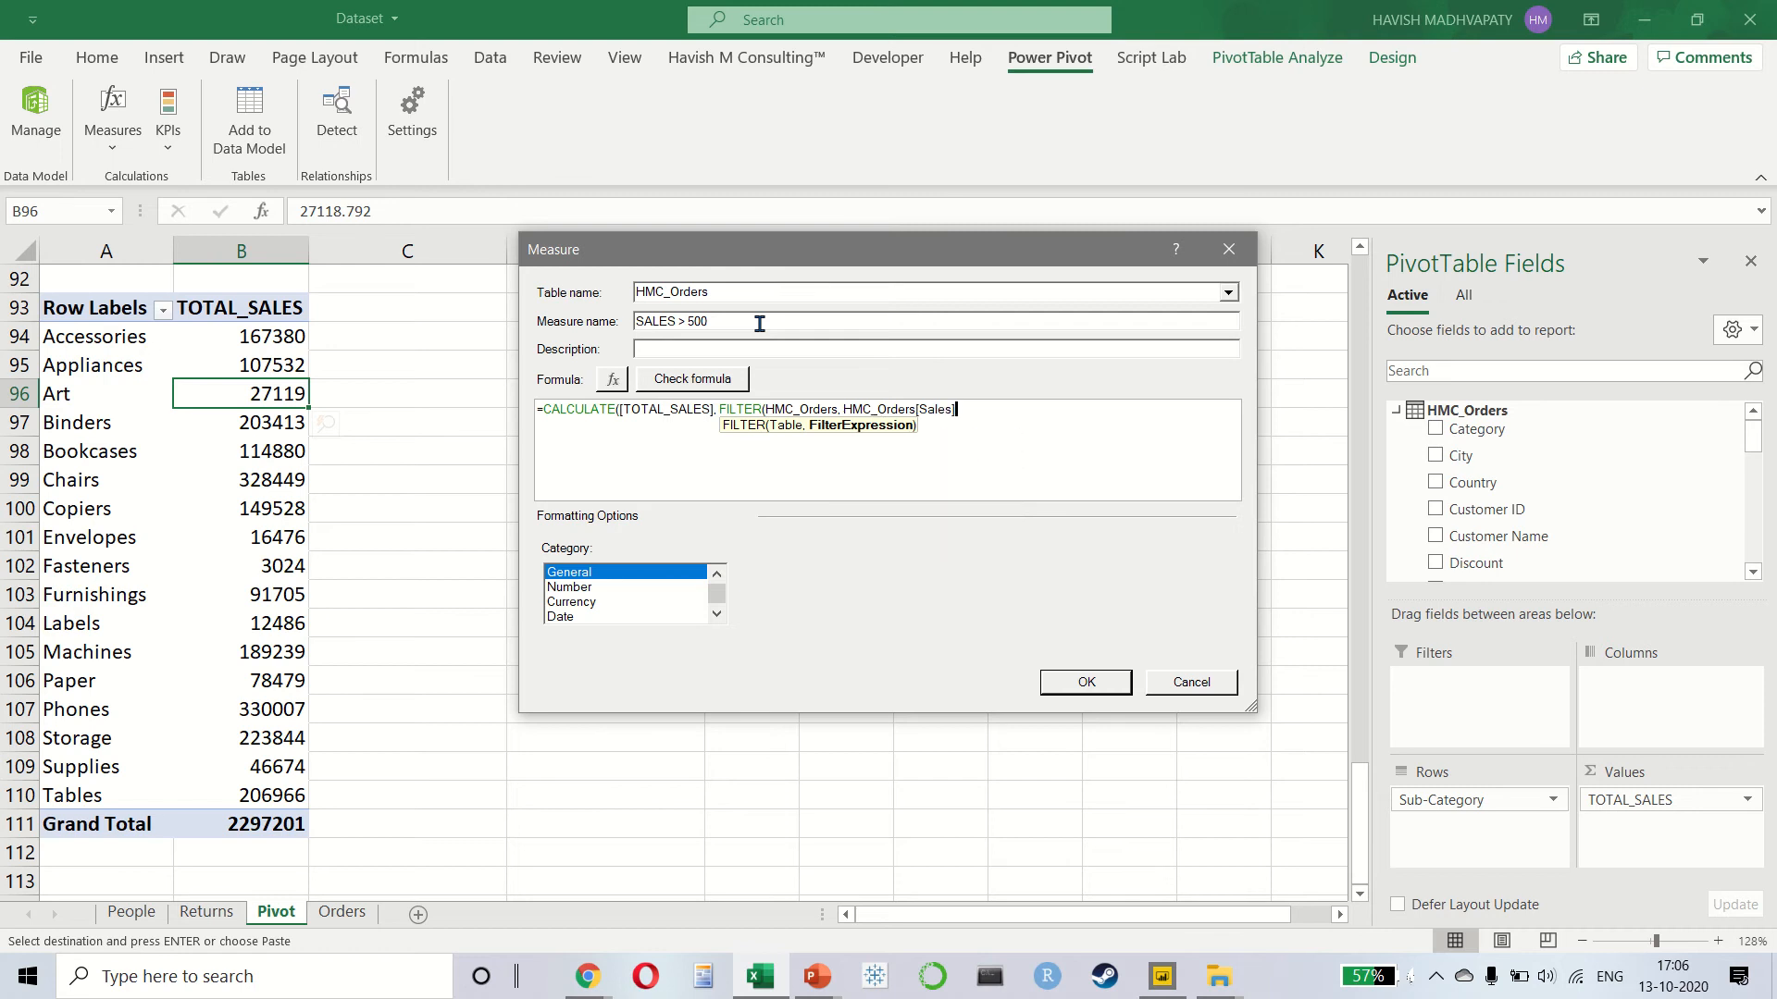
{"action": "type", "text": "> 500))"}
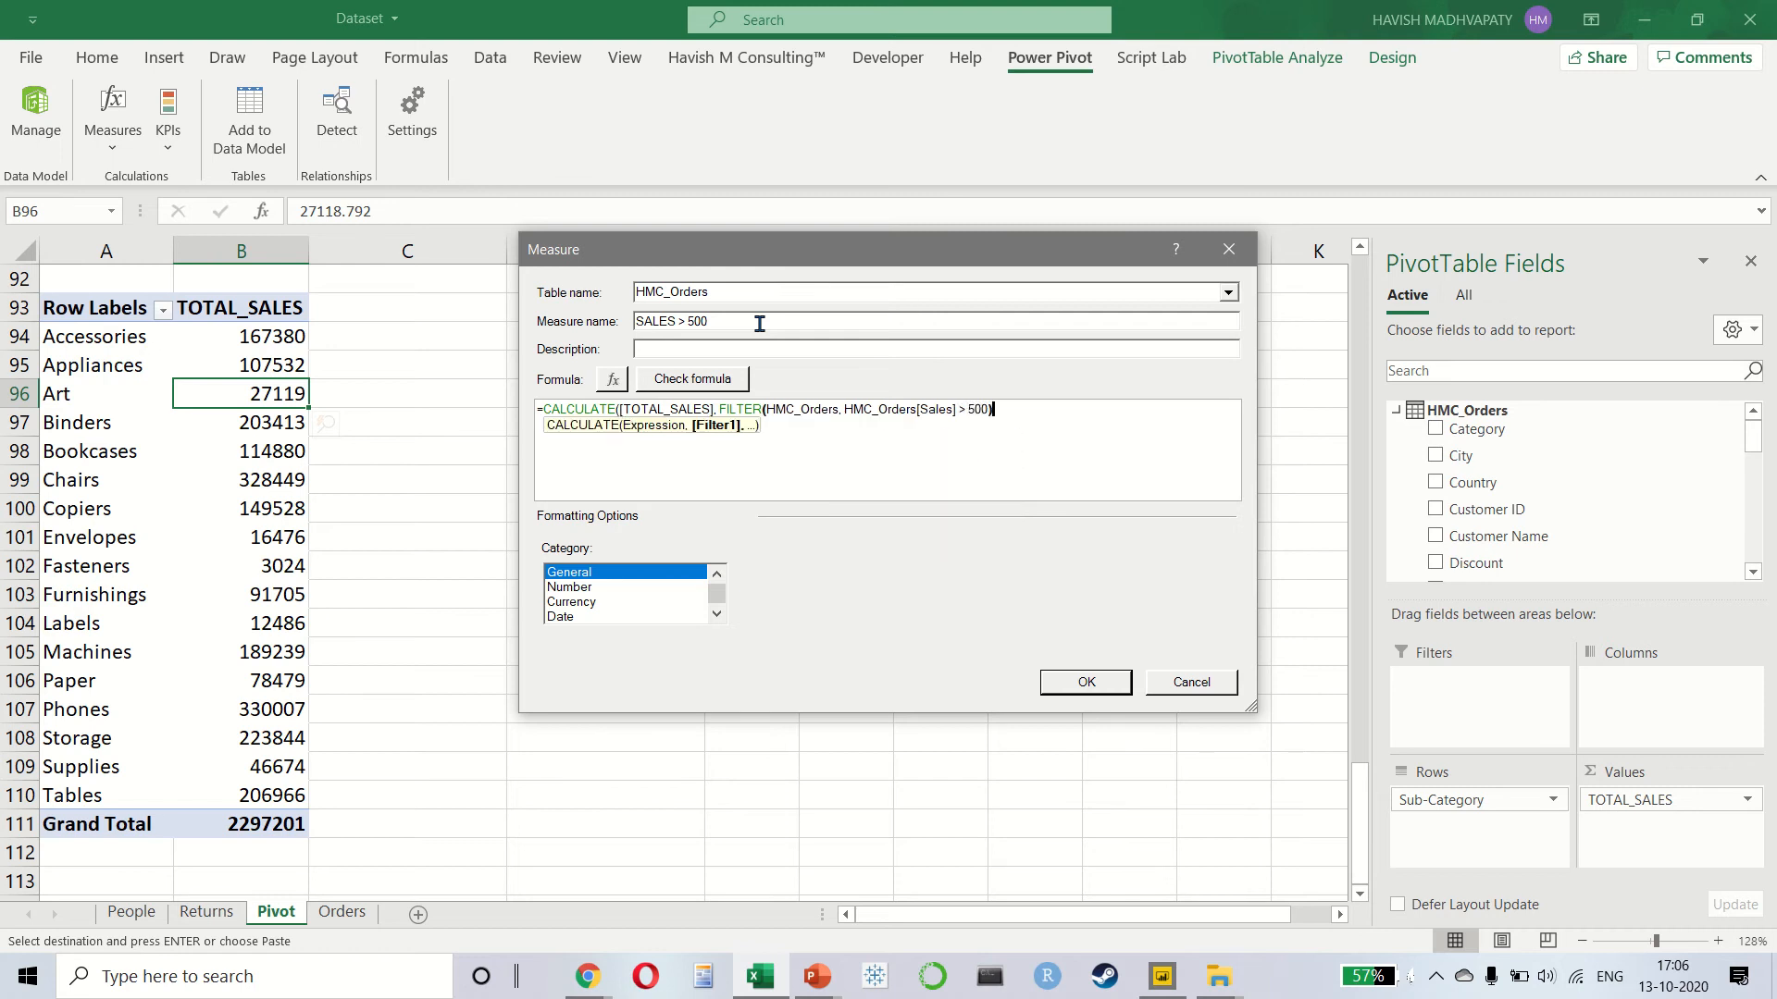
{"action": "left_click", "coordinate": [712, 380]}
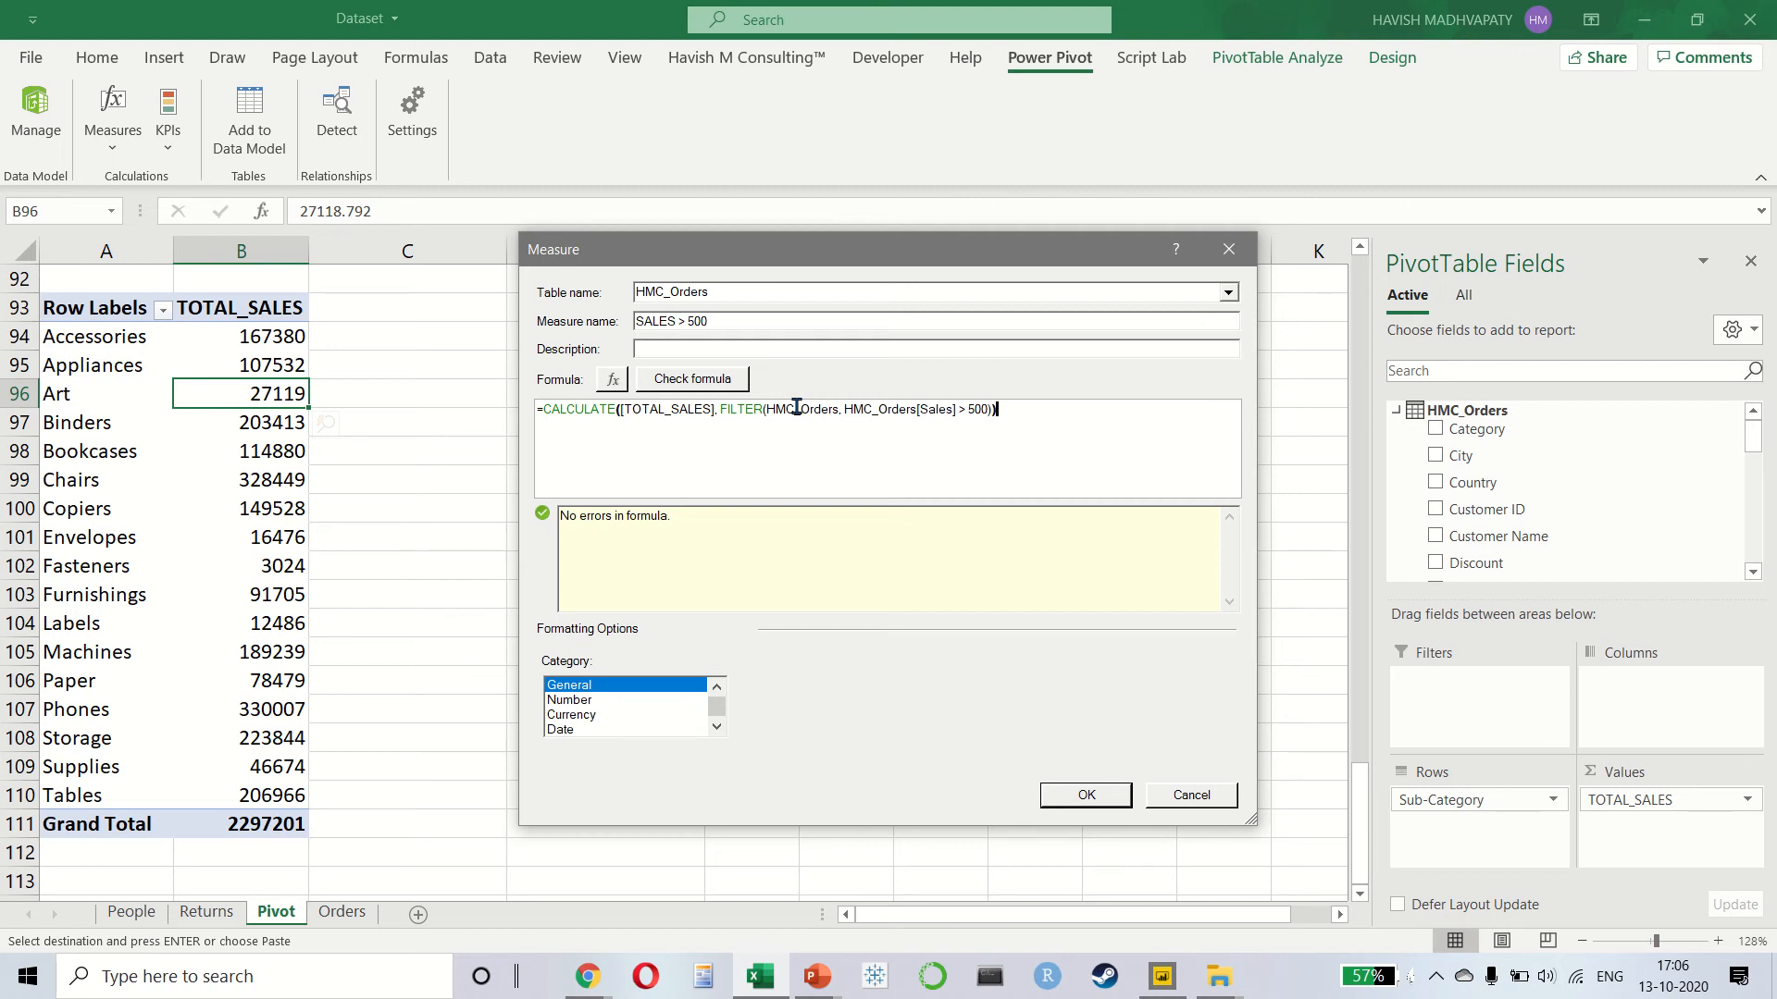
{"action": "left_click", "coordinate": [1082, 793]}
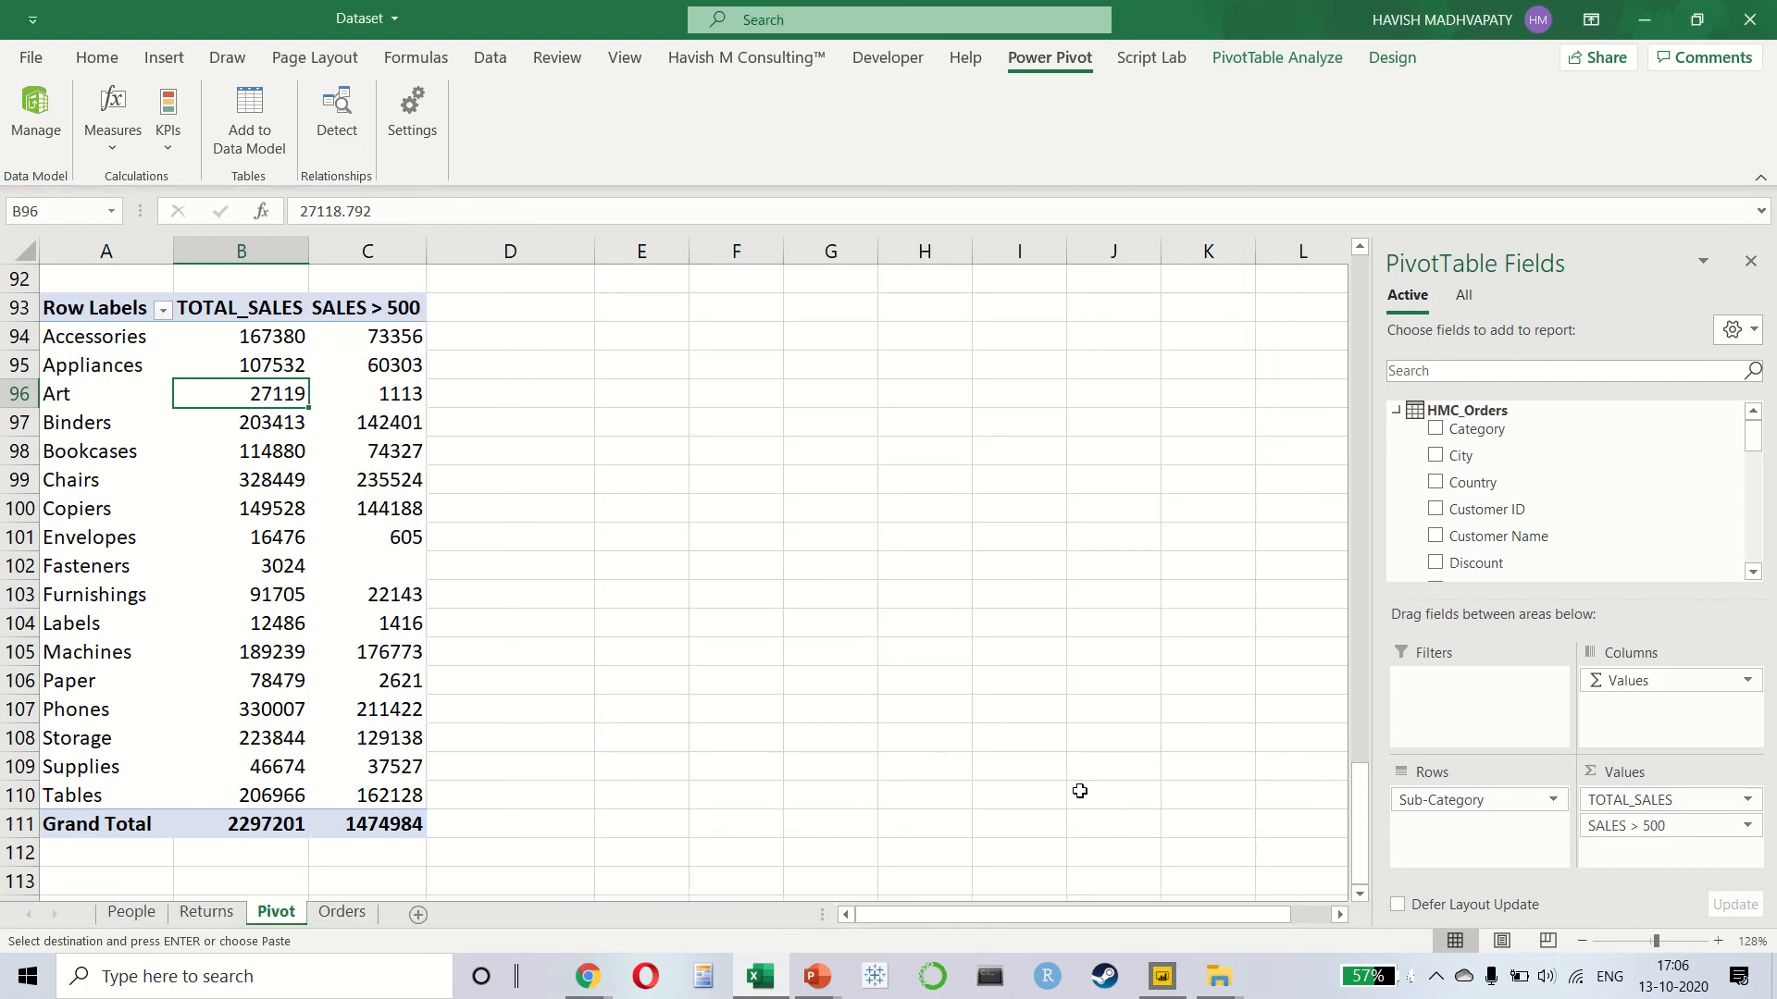
{"action": "left_click", "coordinate": [258, 362]}
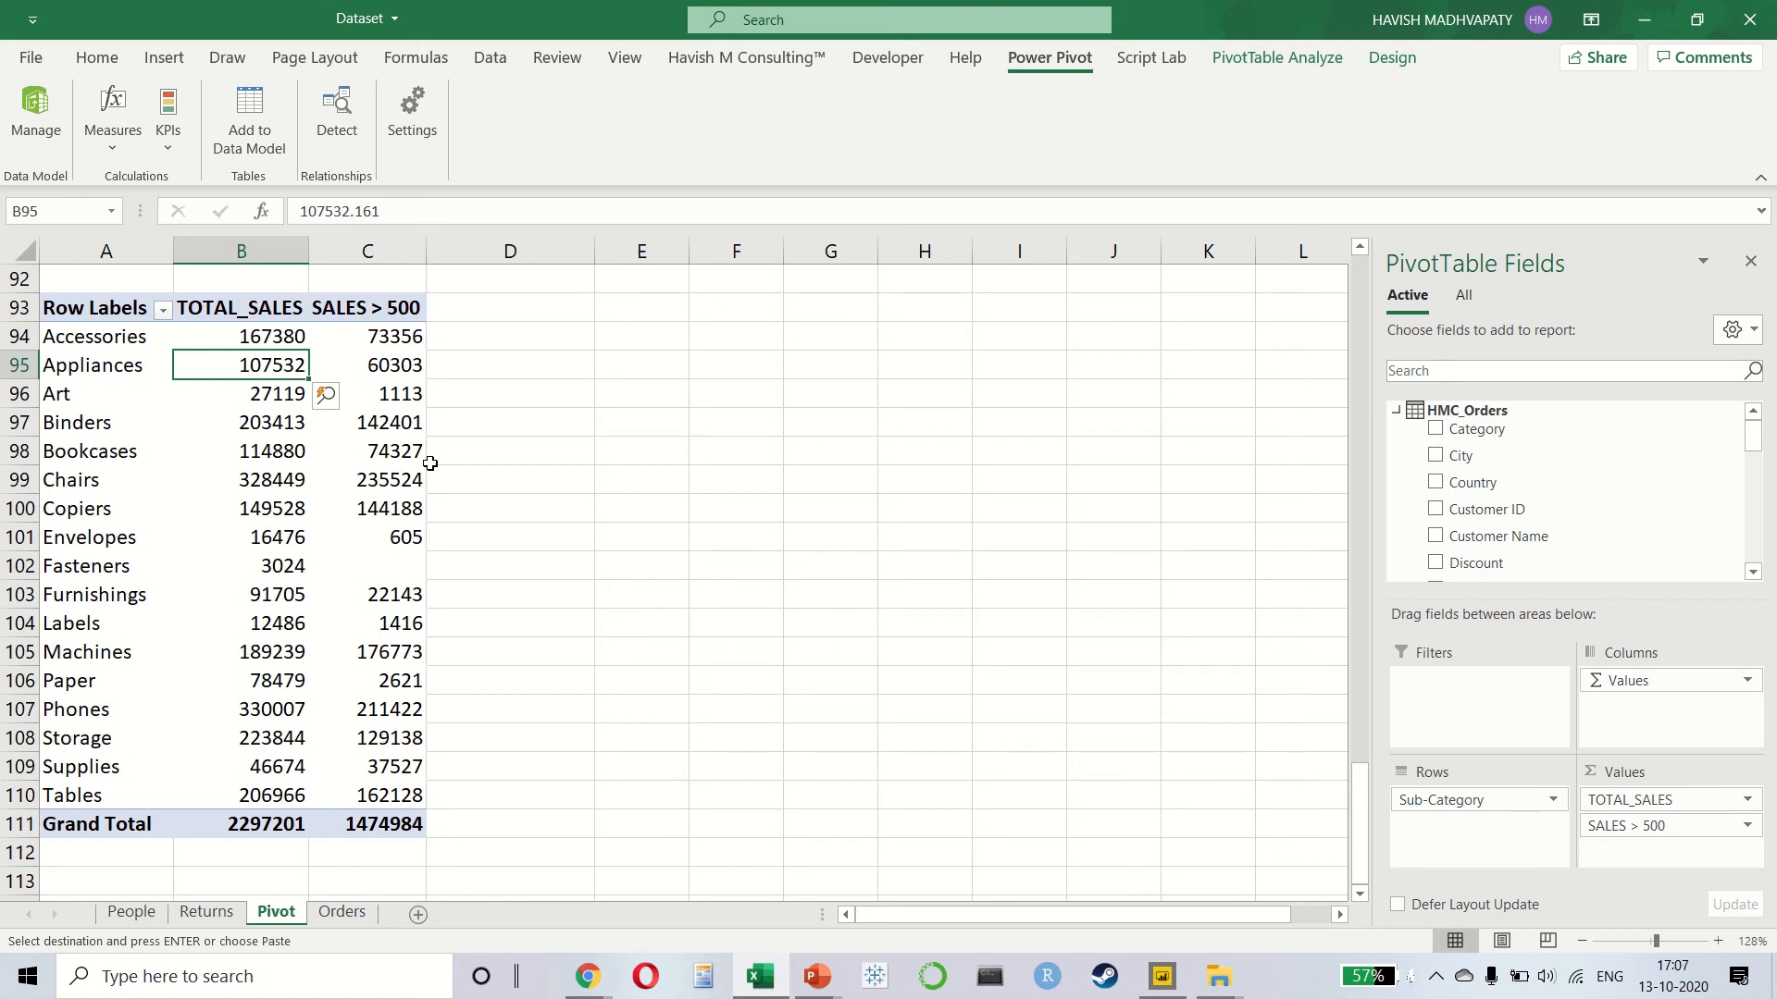
{"action": "left_click", "coordinate": [33, 544]}
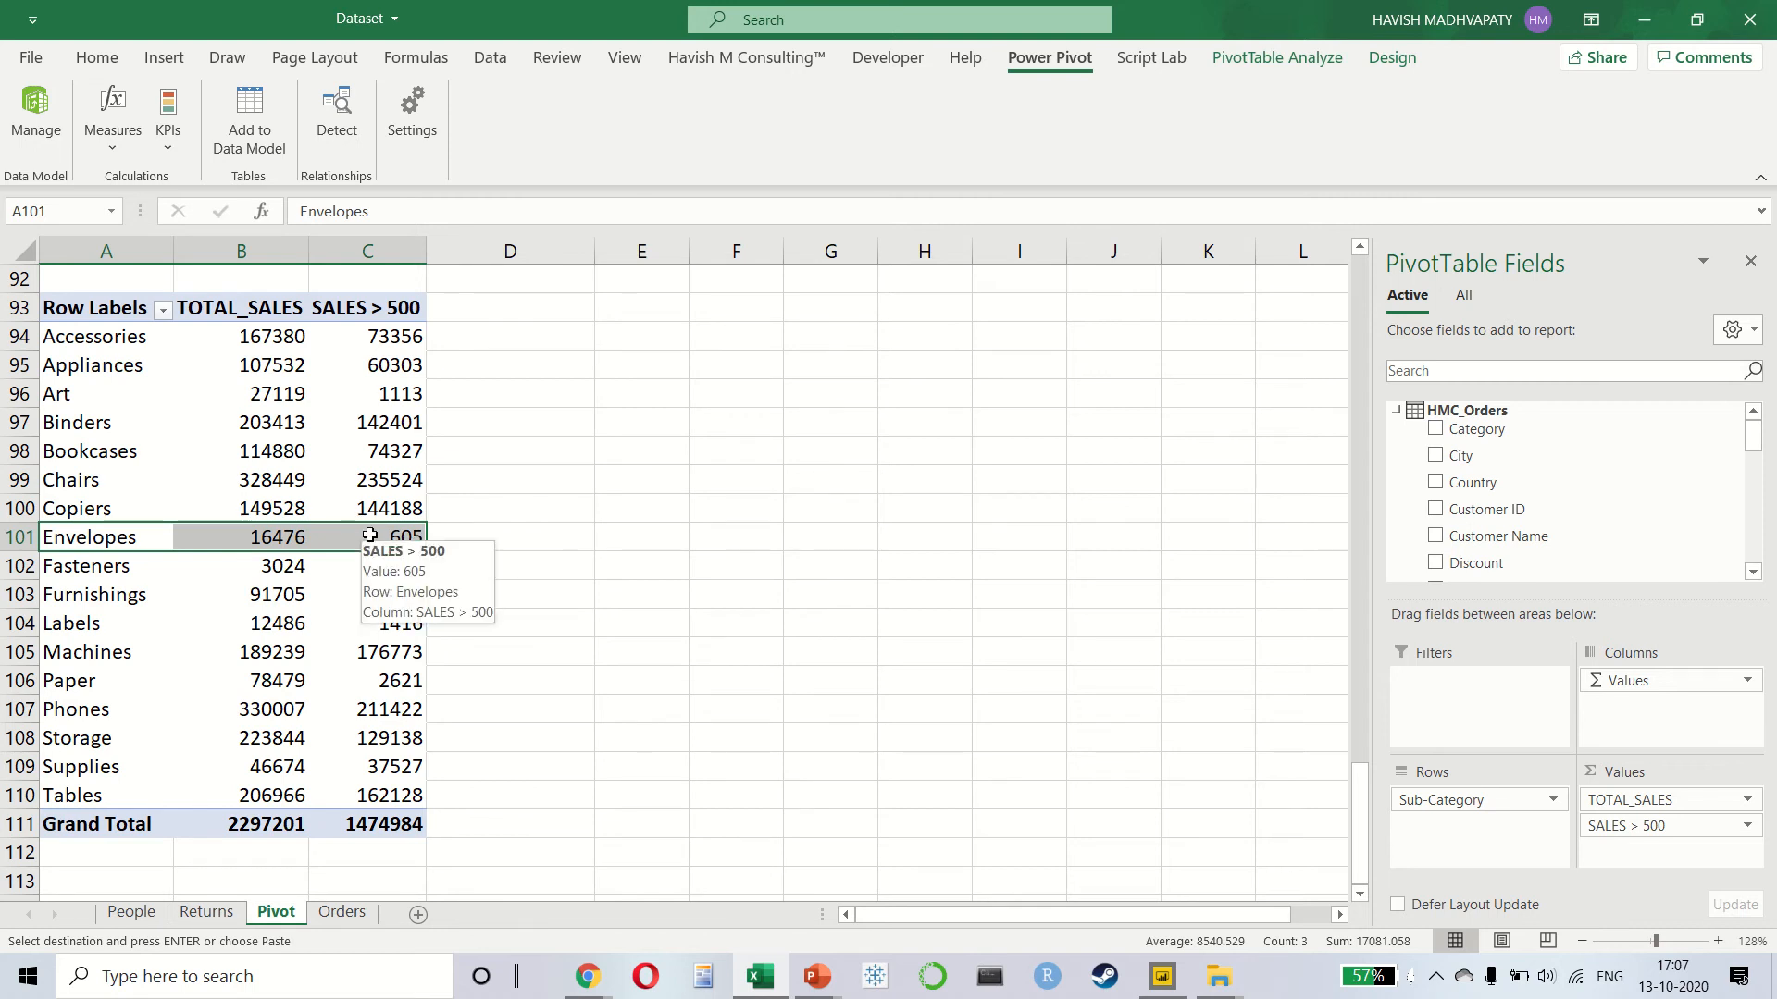
- Start another new measure in the HMC_Orders table and name it SALES > 500 %
{"action": "left_click", "coordinate": [366, 456]}
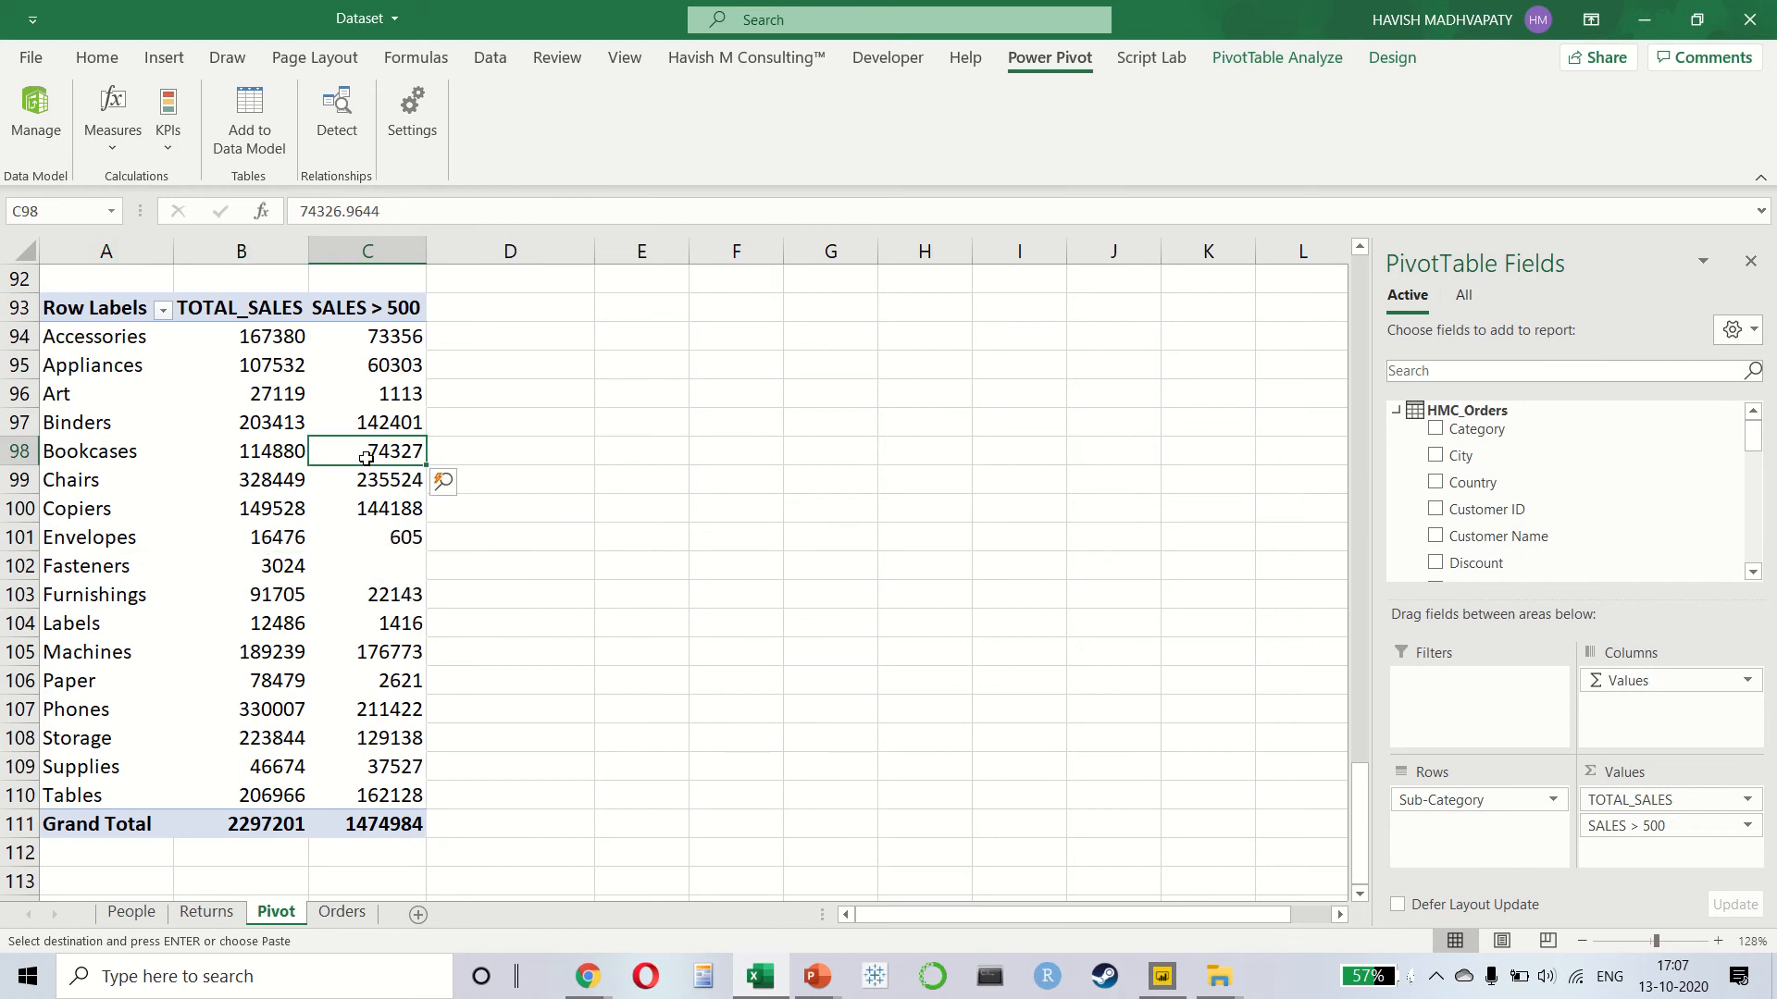
{"action": "left_click", "coordinate": [113, 147]}
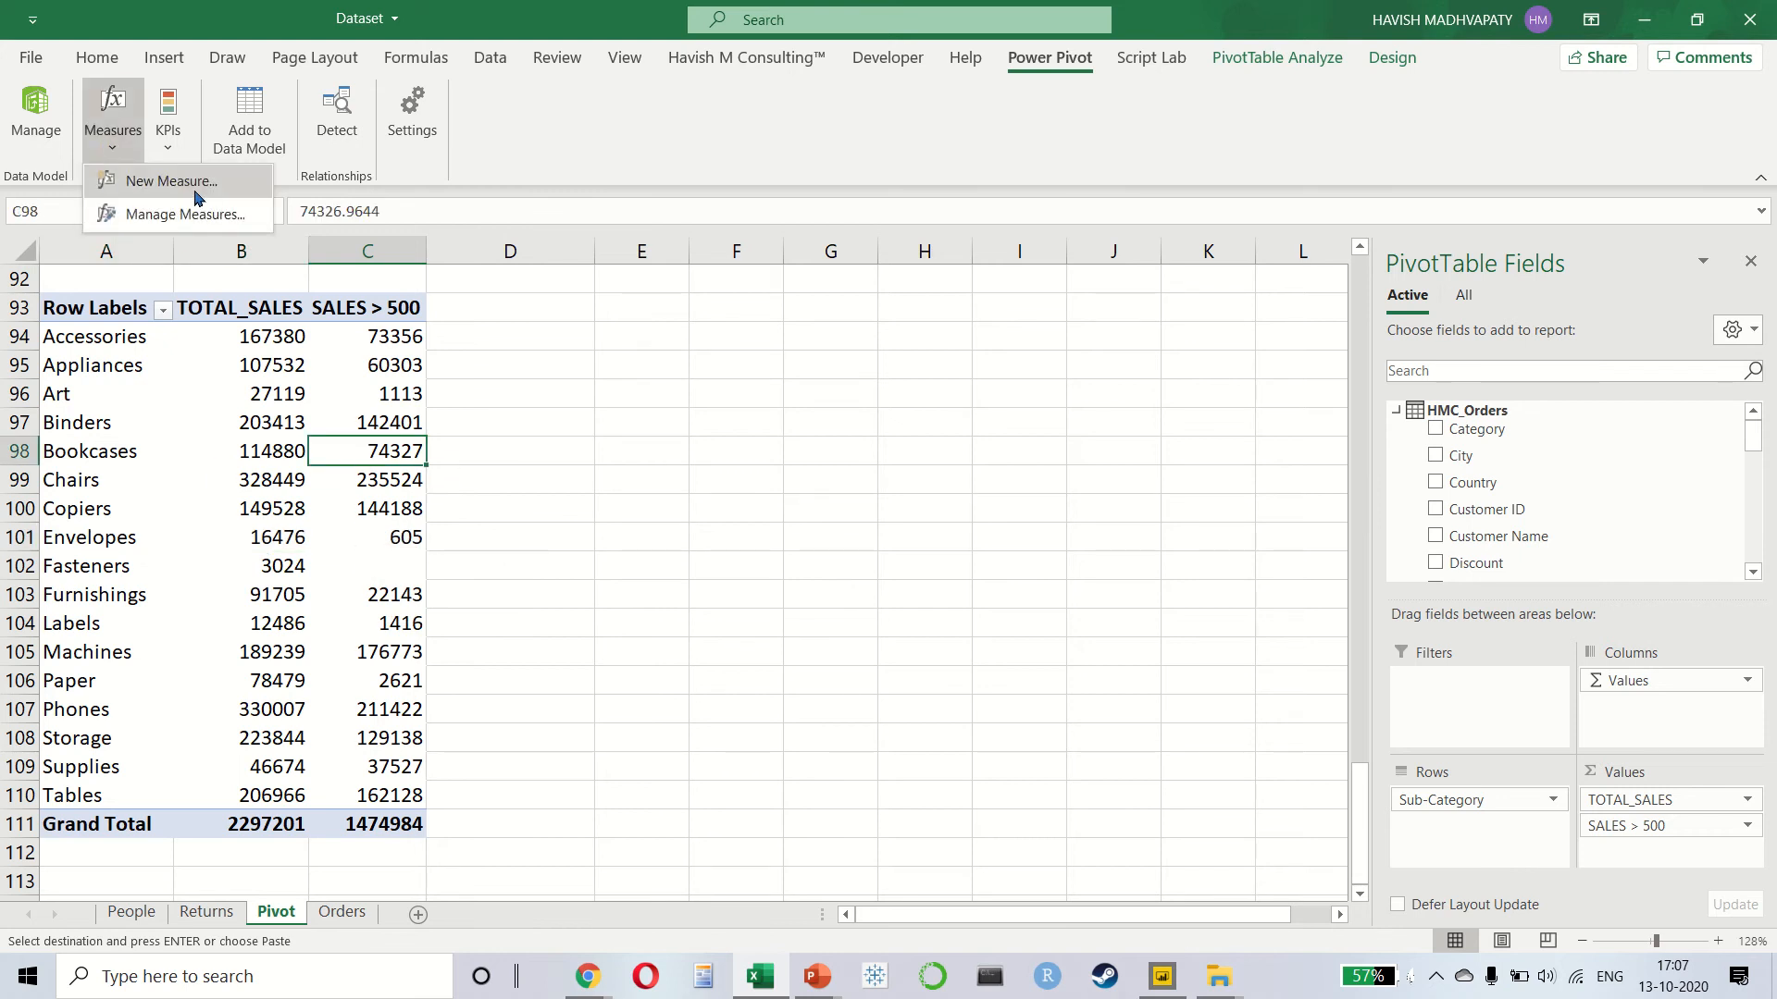
{"action": "left_click", "coordinate": [171, 182]}
{"action": "left_click_drag", "start_coordinate": [745, 322], "coordinate": [595, 321]}
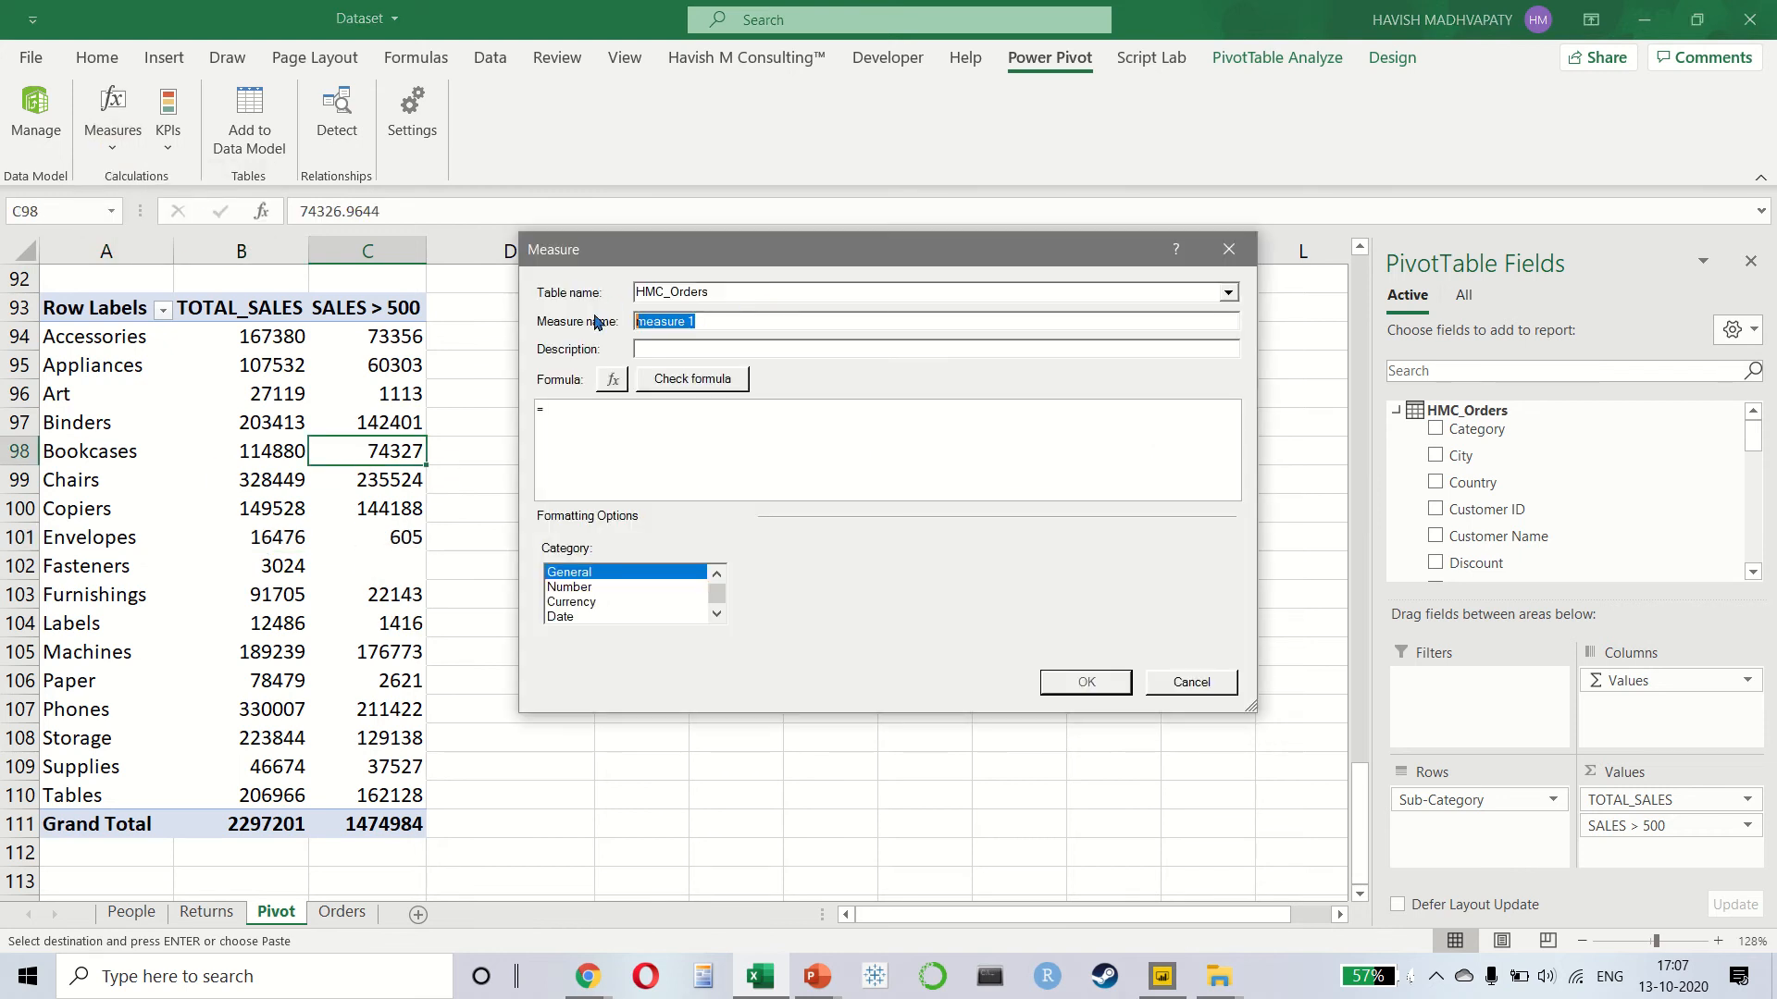
{"action": "type", "text": "SALES > 500 %"}
- Enter the formula =[SALES > 500] / [TOTAL_SALES] for the percentage measure
{"action": "left_click", "coordinate": [723, 436]}
{"action": "type", "text": "[SALES > 500]"}
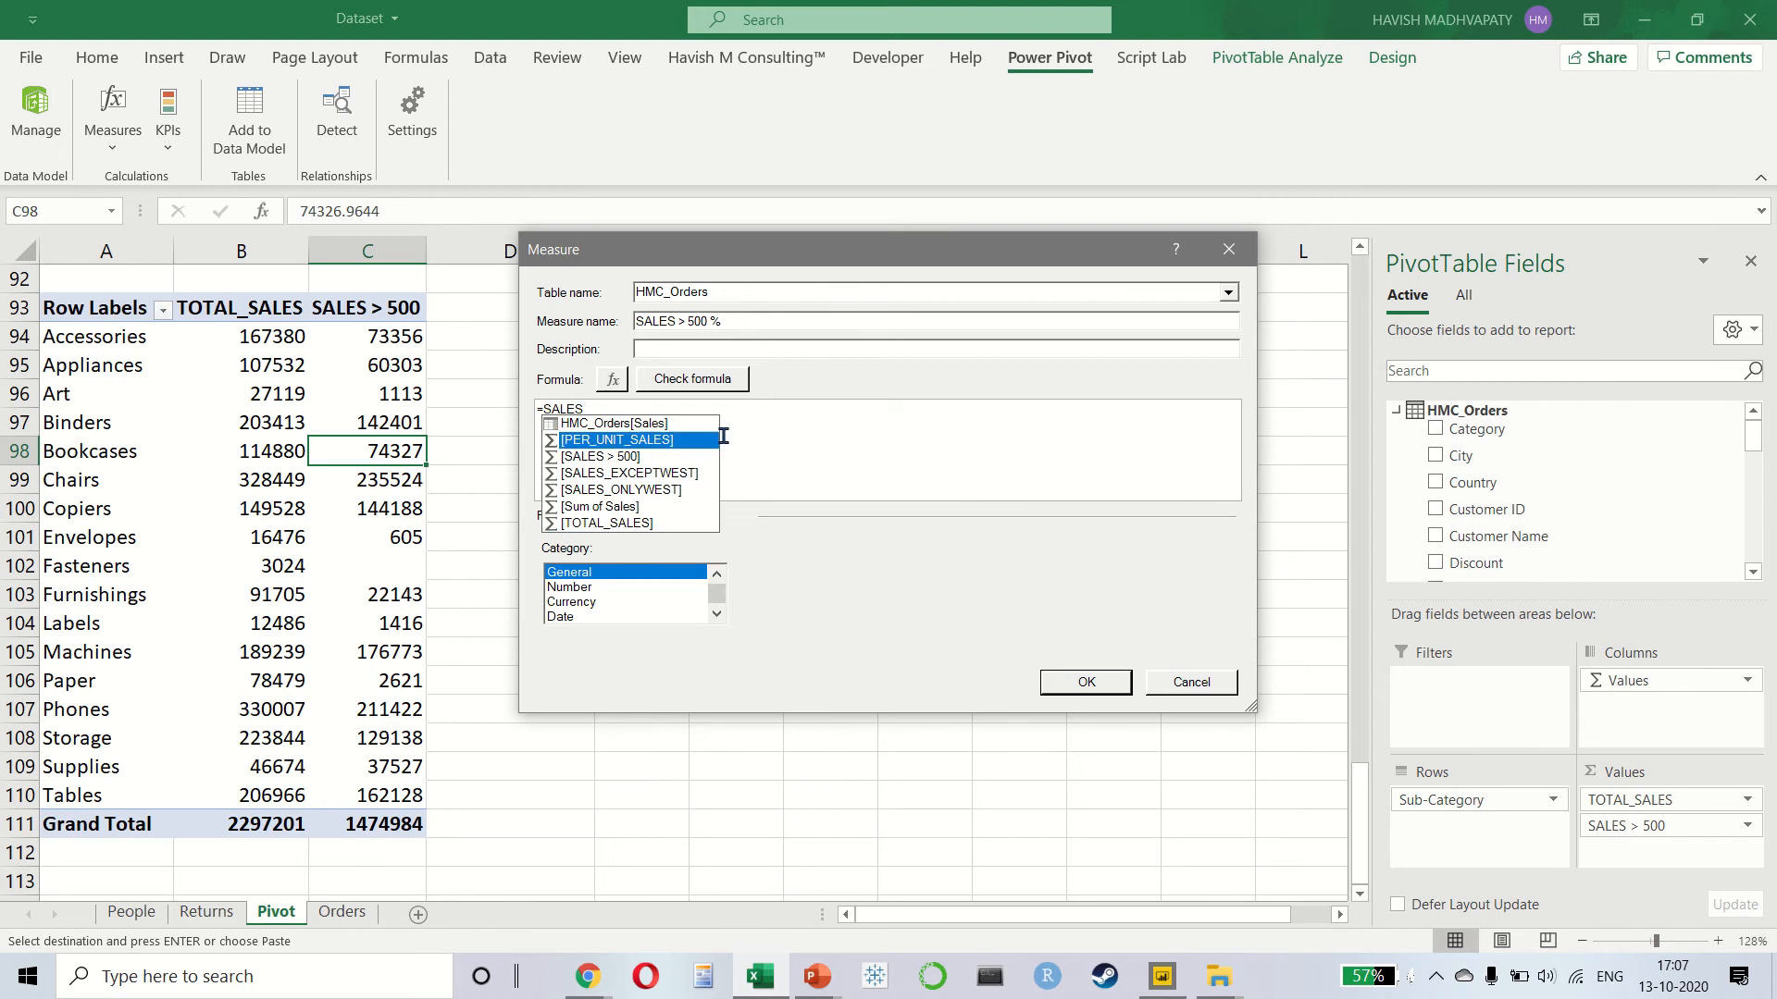
{"action": "key", "text": "Tab"}
{"action": "type", "text": "/ "}
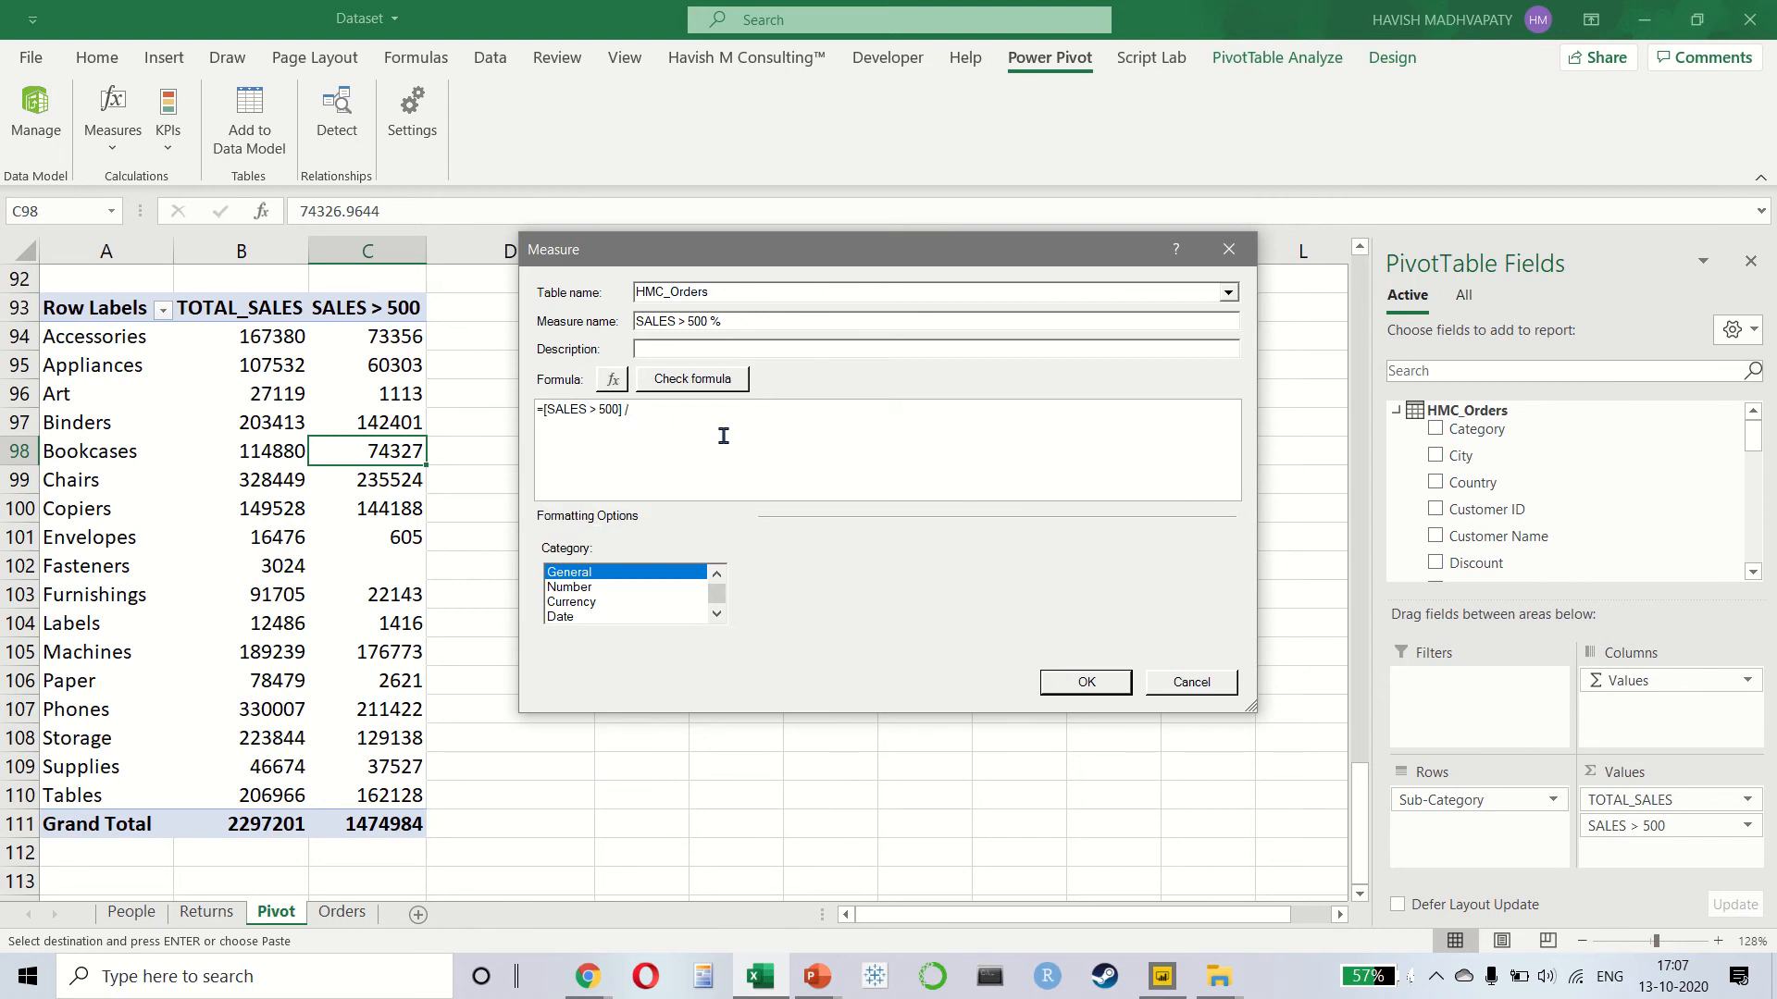
{"action": "type", "text": "TOTA"}
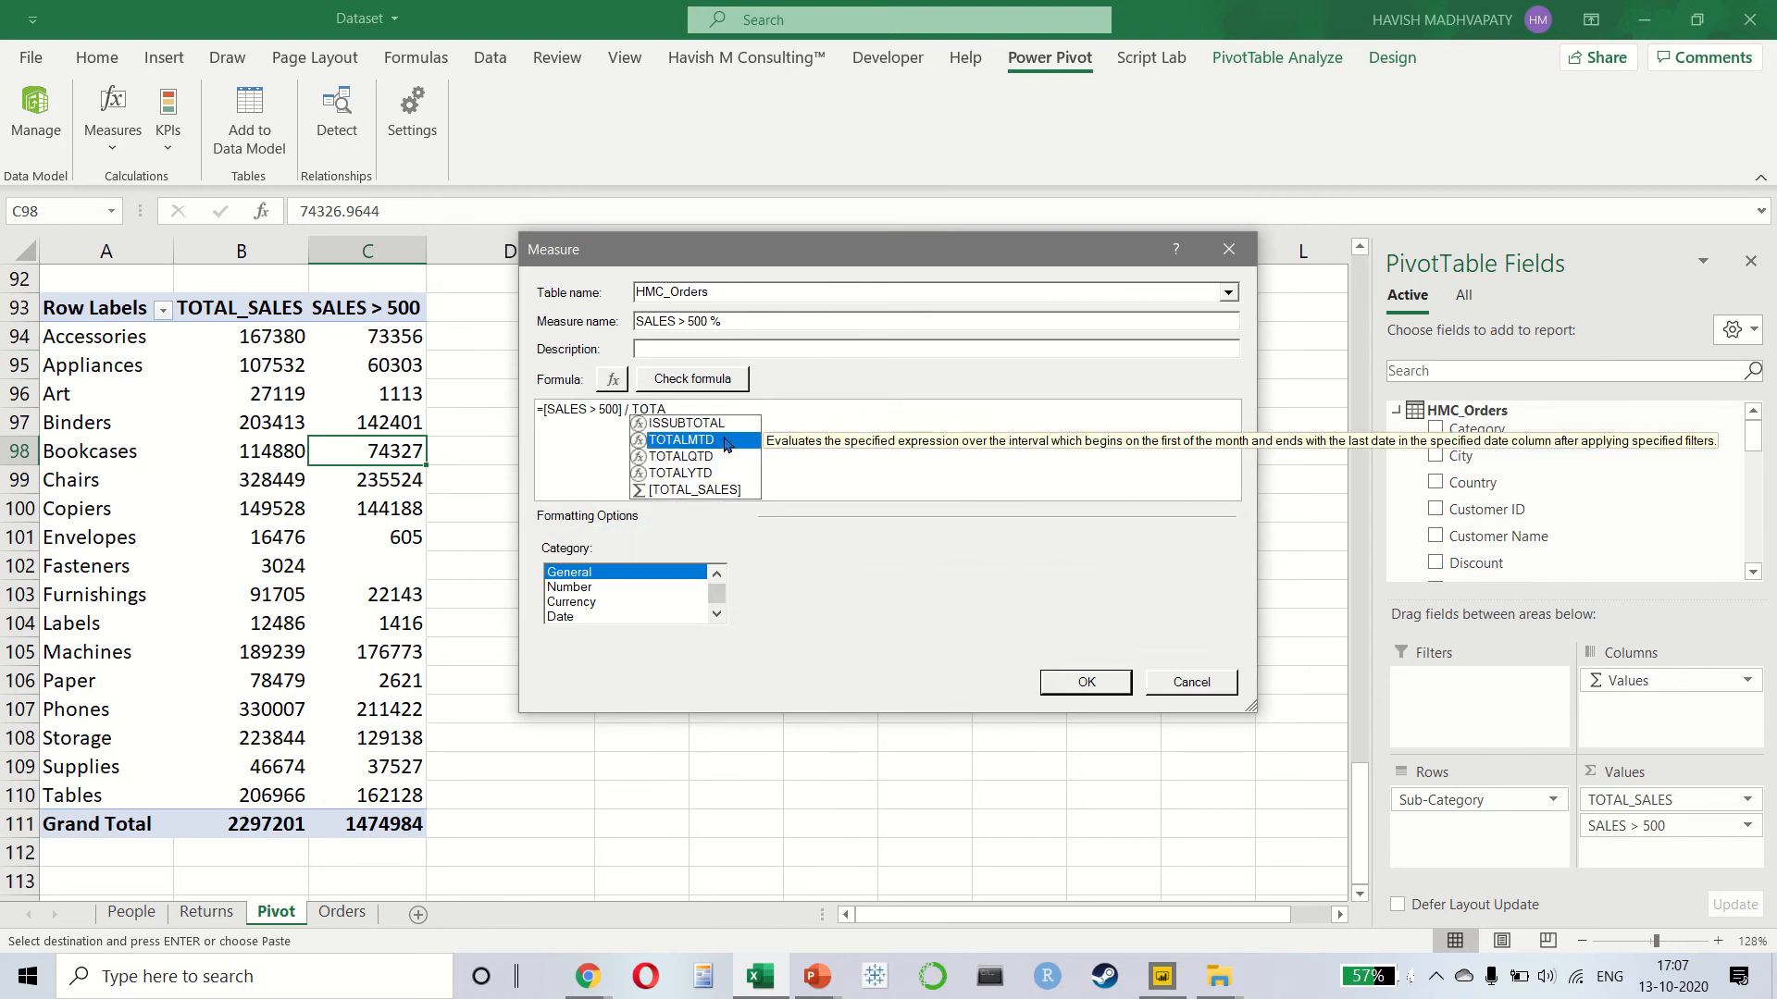
{"action": "key", "text": "Down"}
{"action": "key", "text": "Down"}
{"action": "key", "text": "Down"}
{"action": "key", "text": "Tab"}
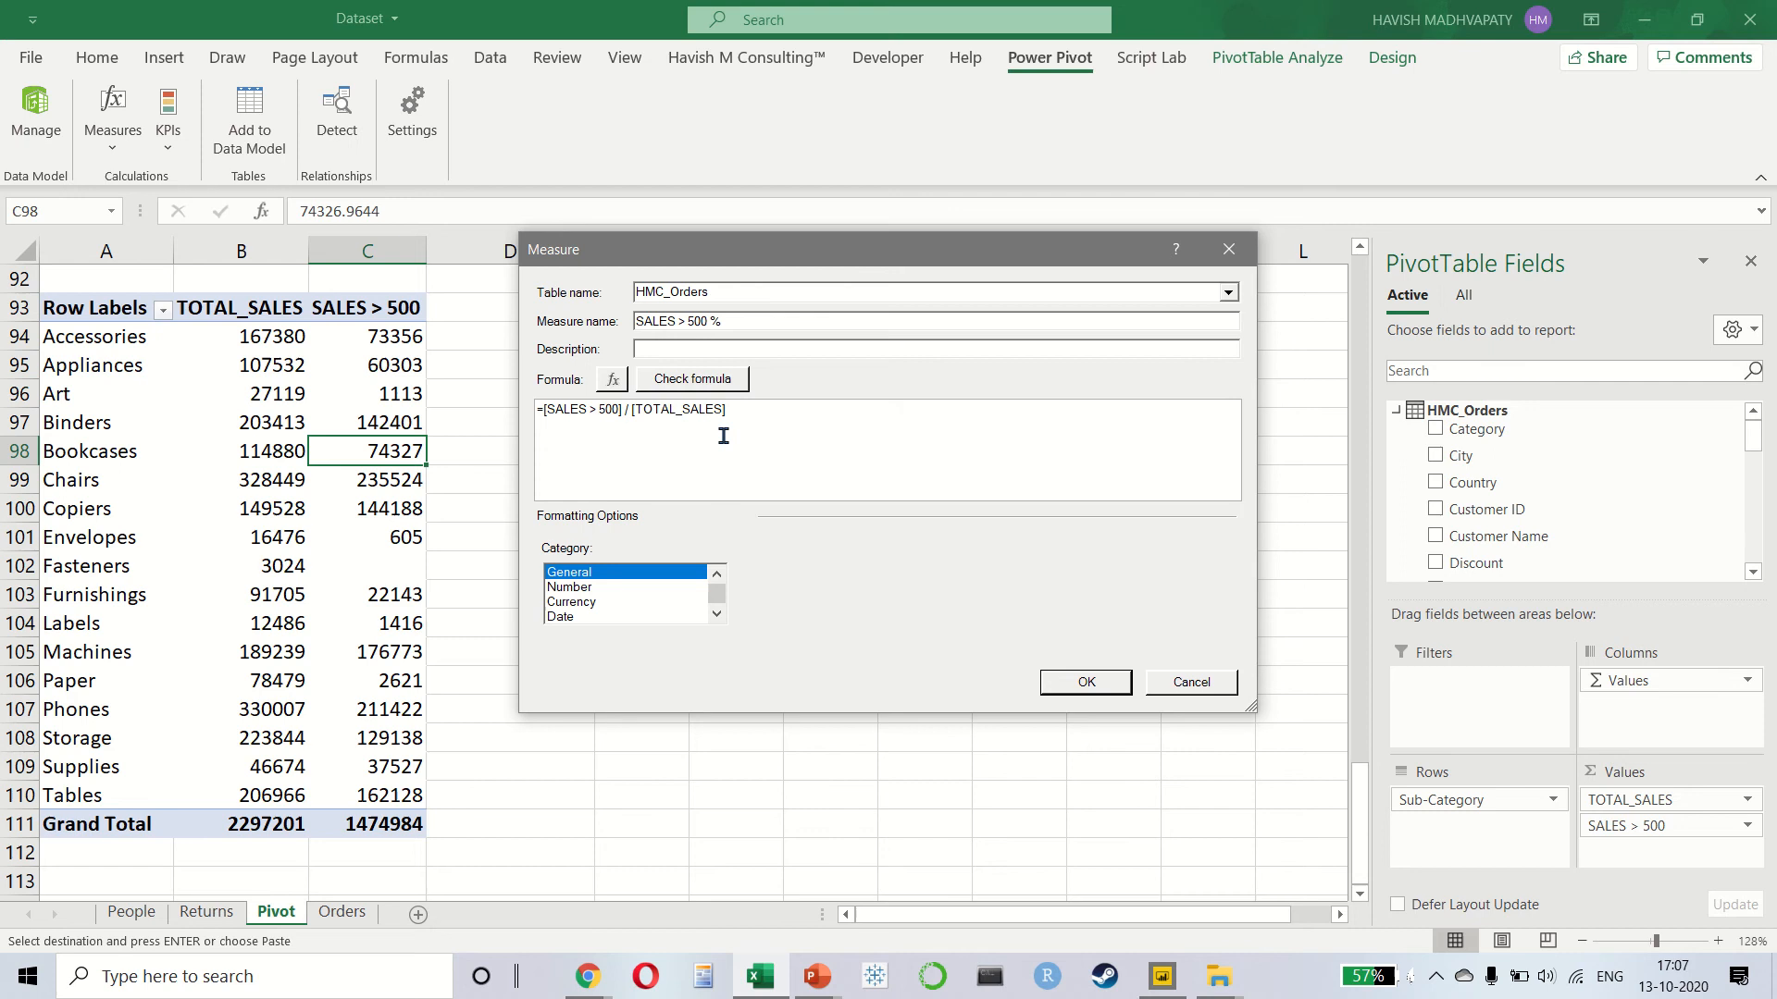
- Create the SALES > 500 % measure and format its pivot values in D94:D111 as percentages
{"action": "left_click", "coordinate": [1079, 682]}
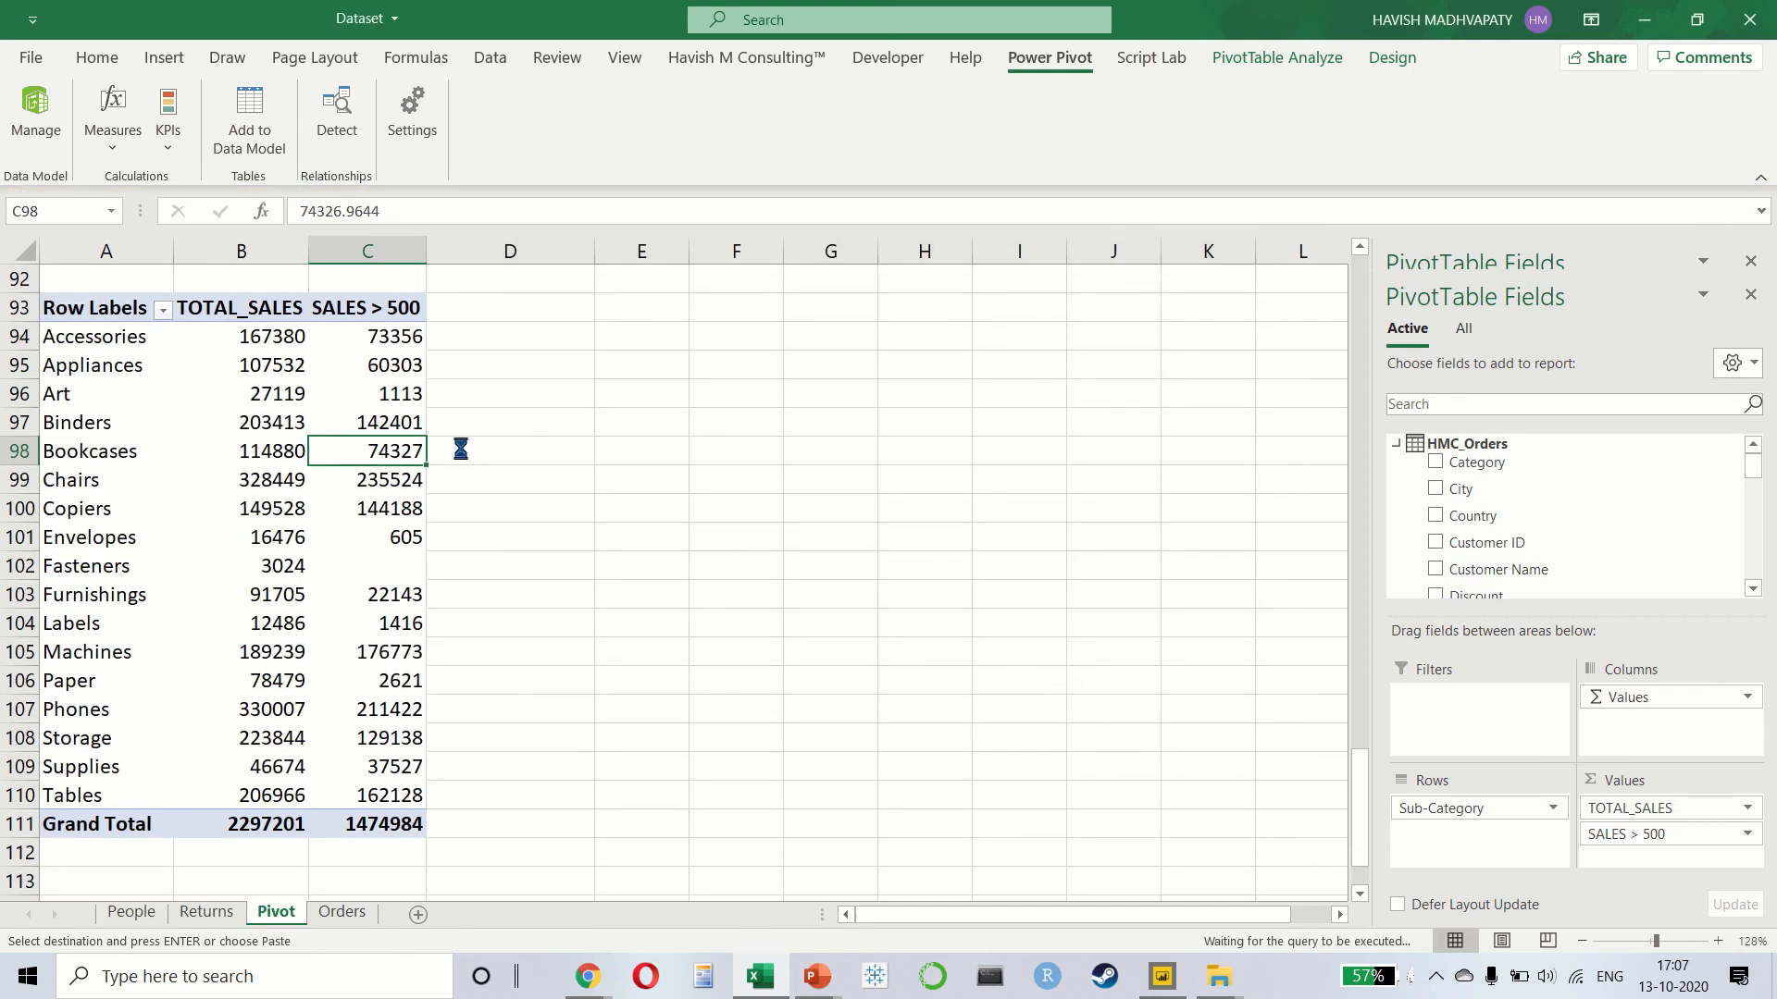
{"action": "left_click", "coordinate": [501, 335]}
{"action": "left_click_drag", "start_coordinate": [501, 335], "coordinate": [546, 827]}
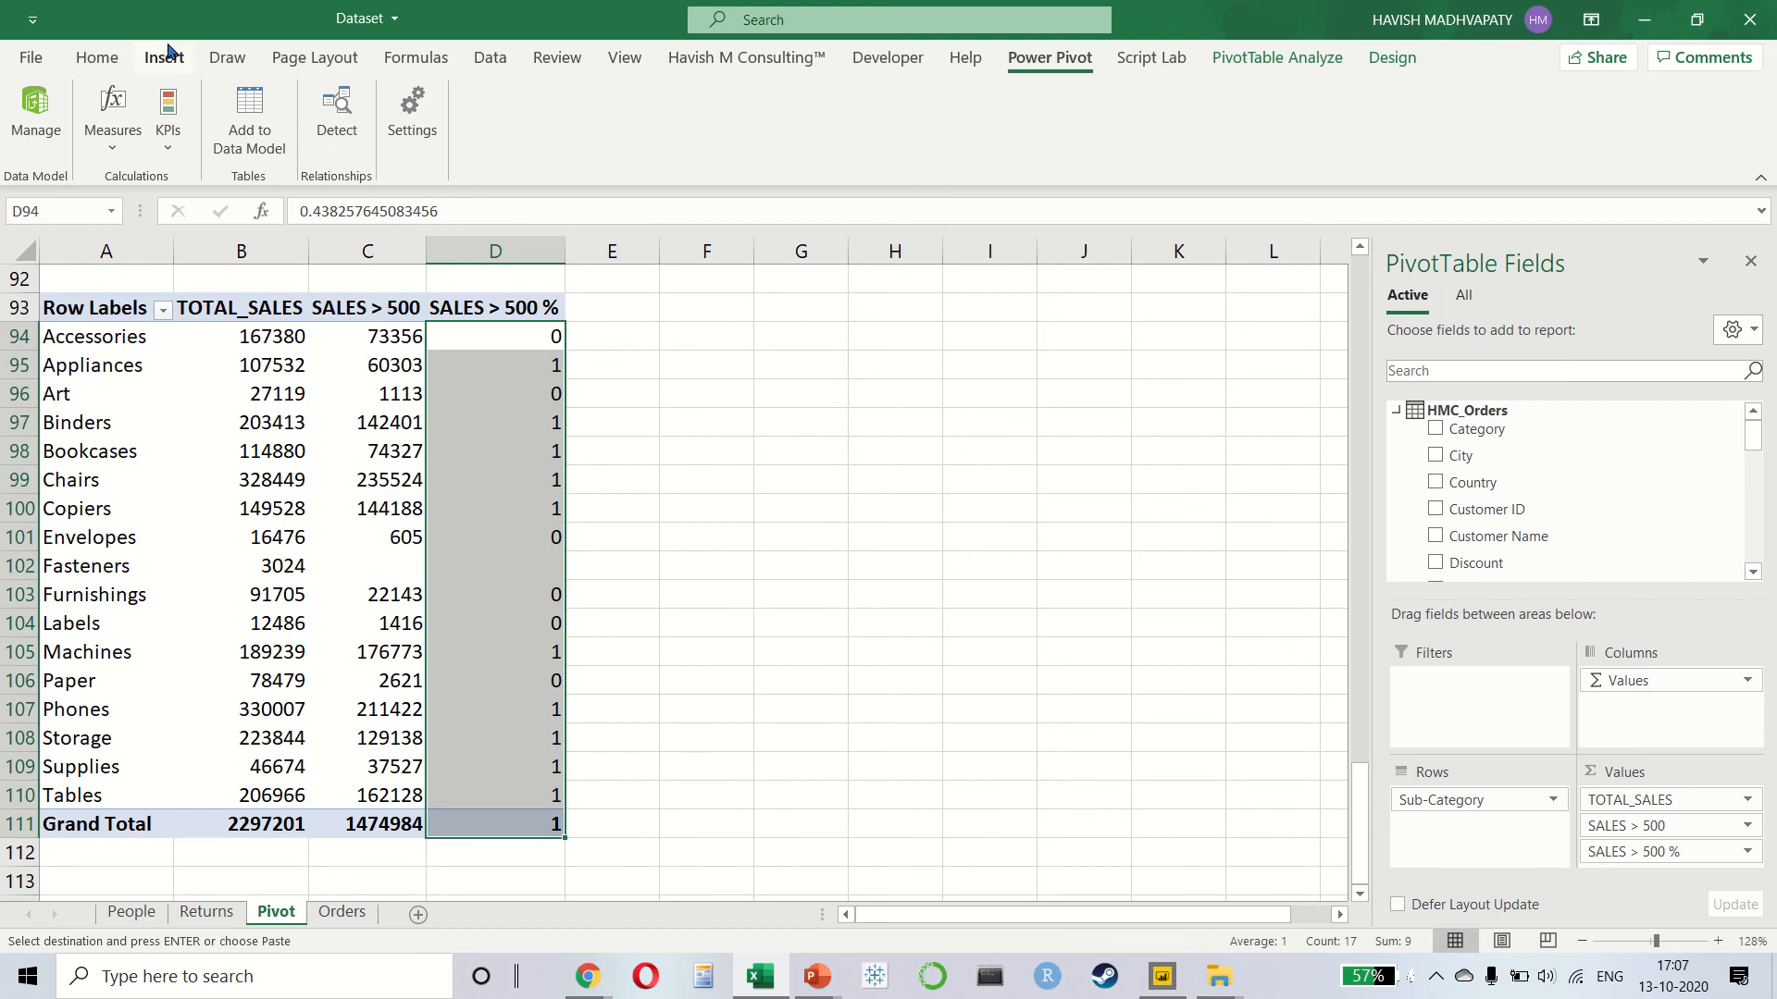
{"action": "left_click", "coordinate": [97, 57]}
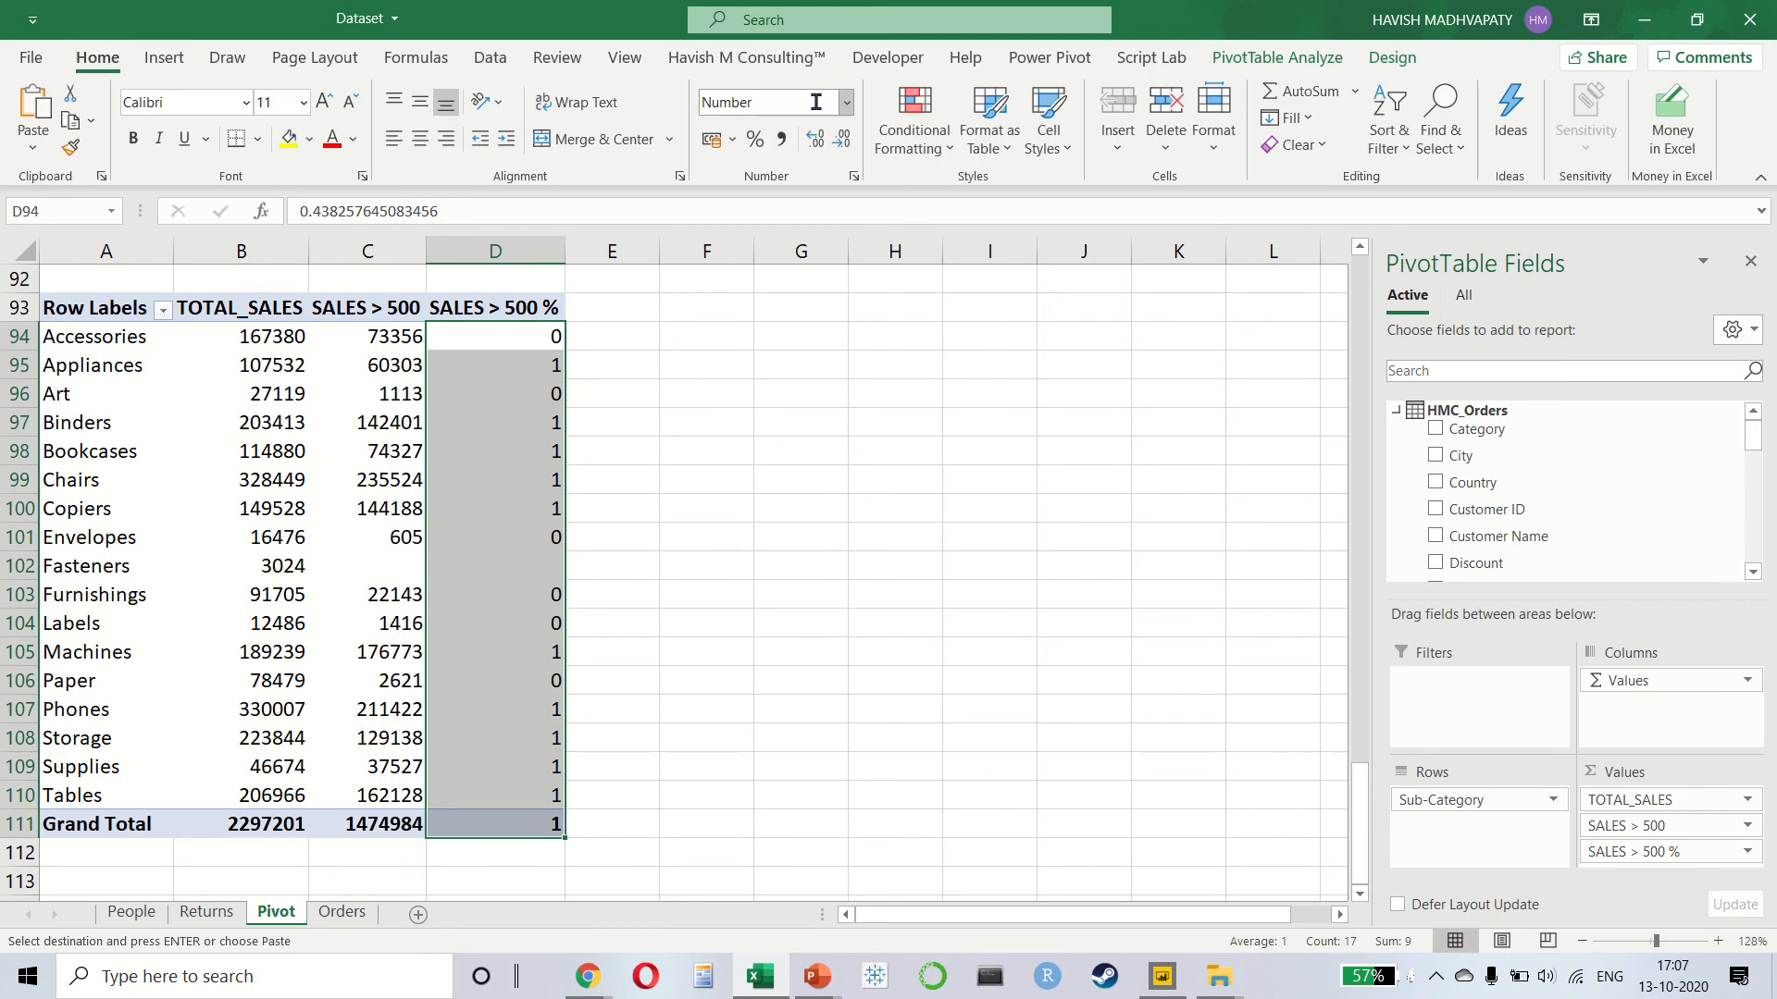
{"action": "left_click", "coordinate": [757, 139]}
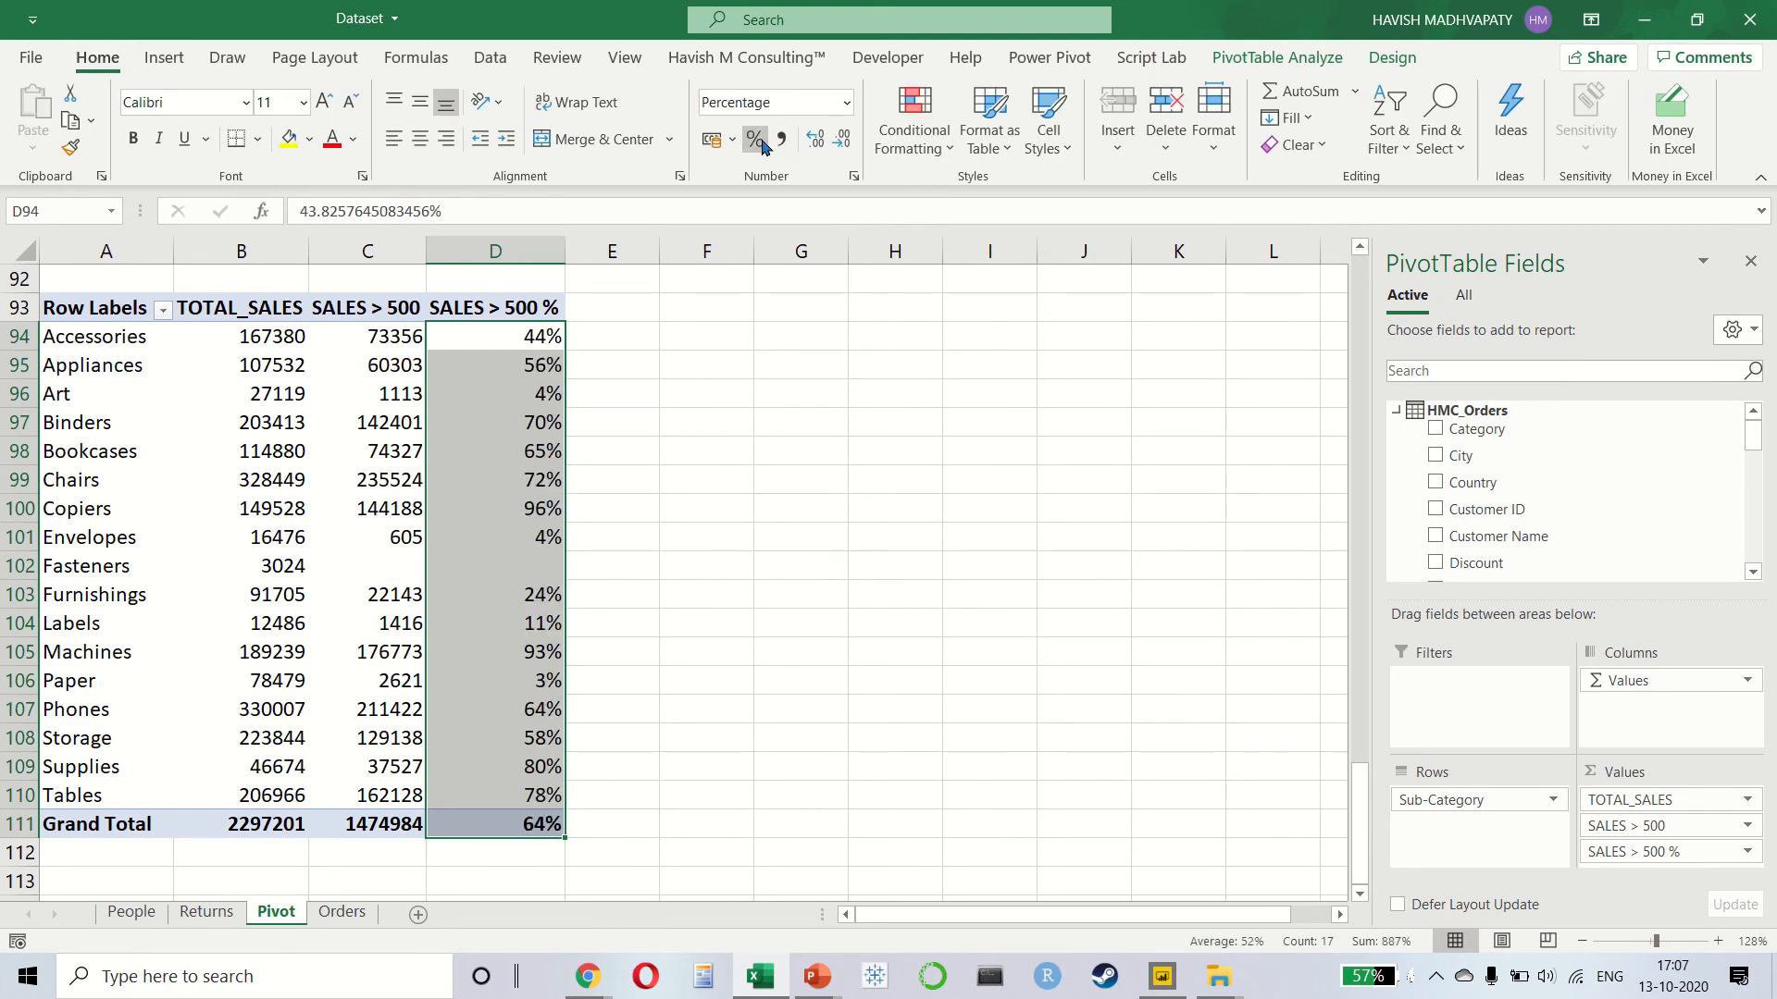
{"action": "right_click", "coordinate": [520, 335]}
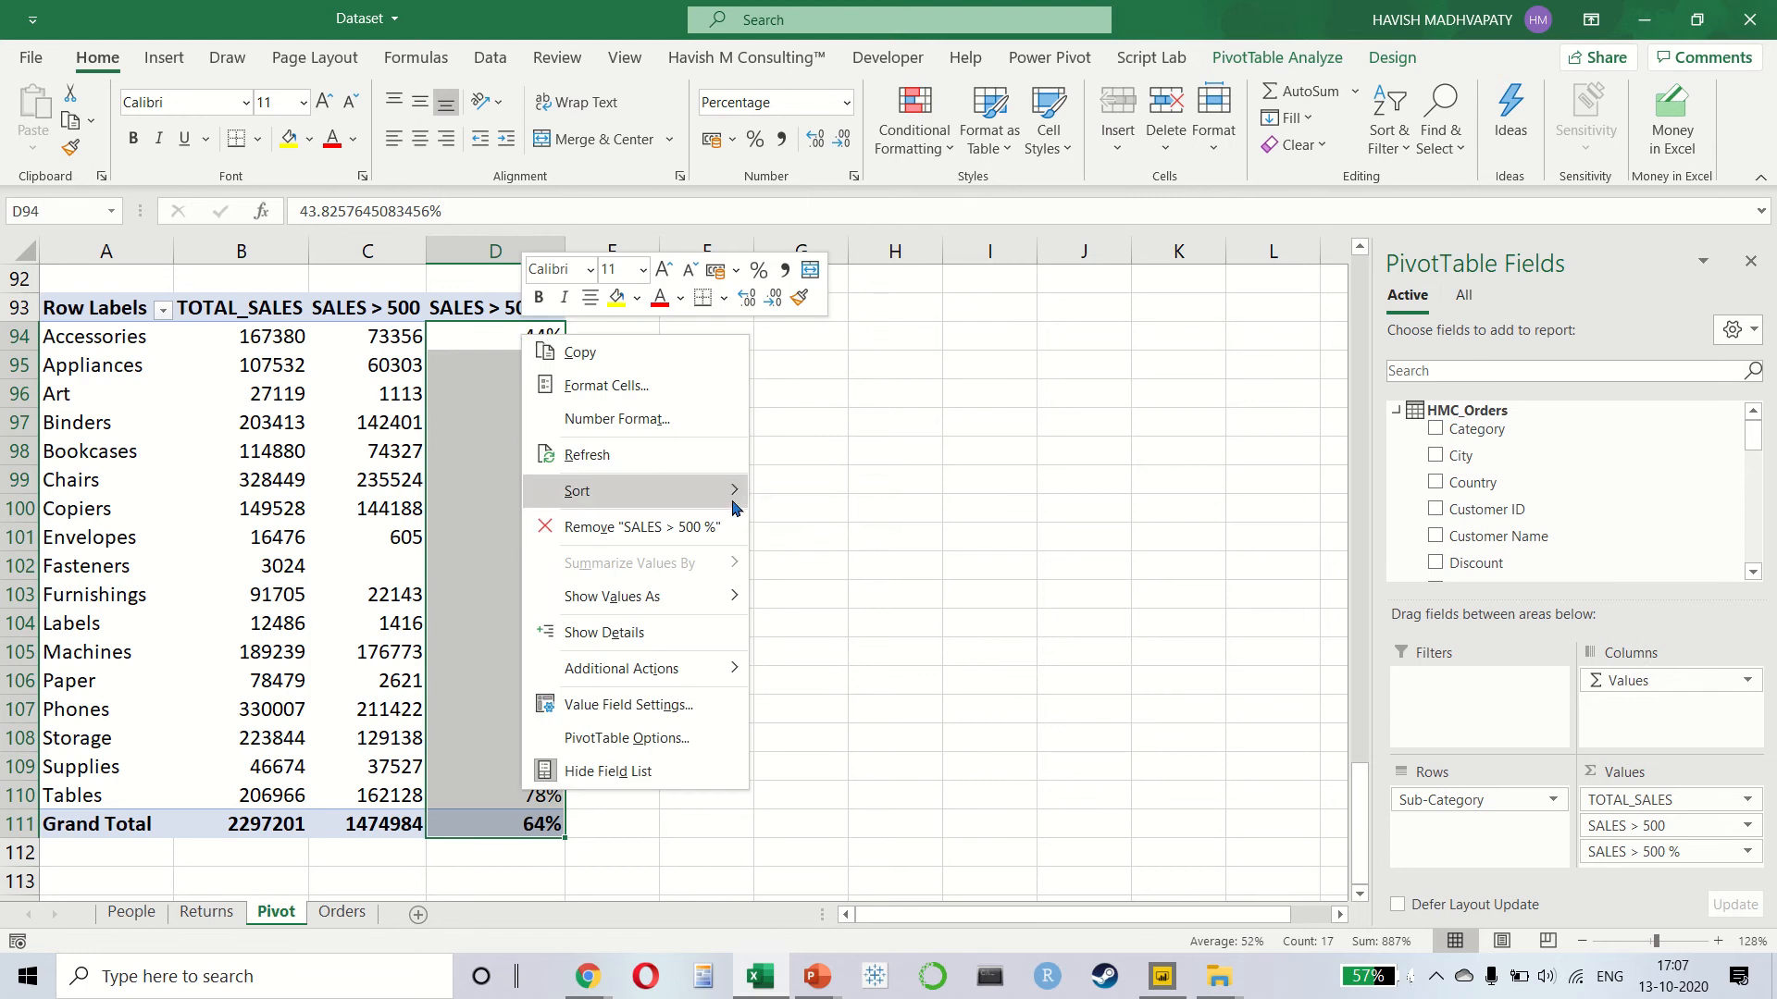
{"action": "key", "text": "Escape"}
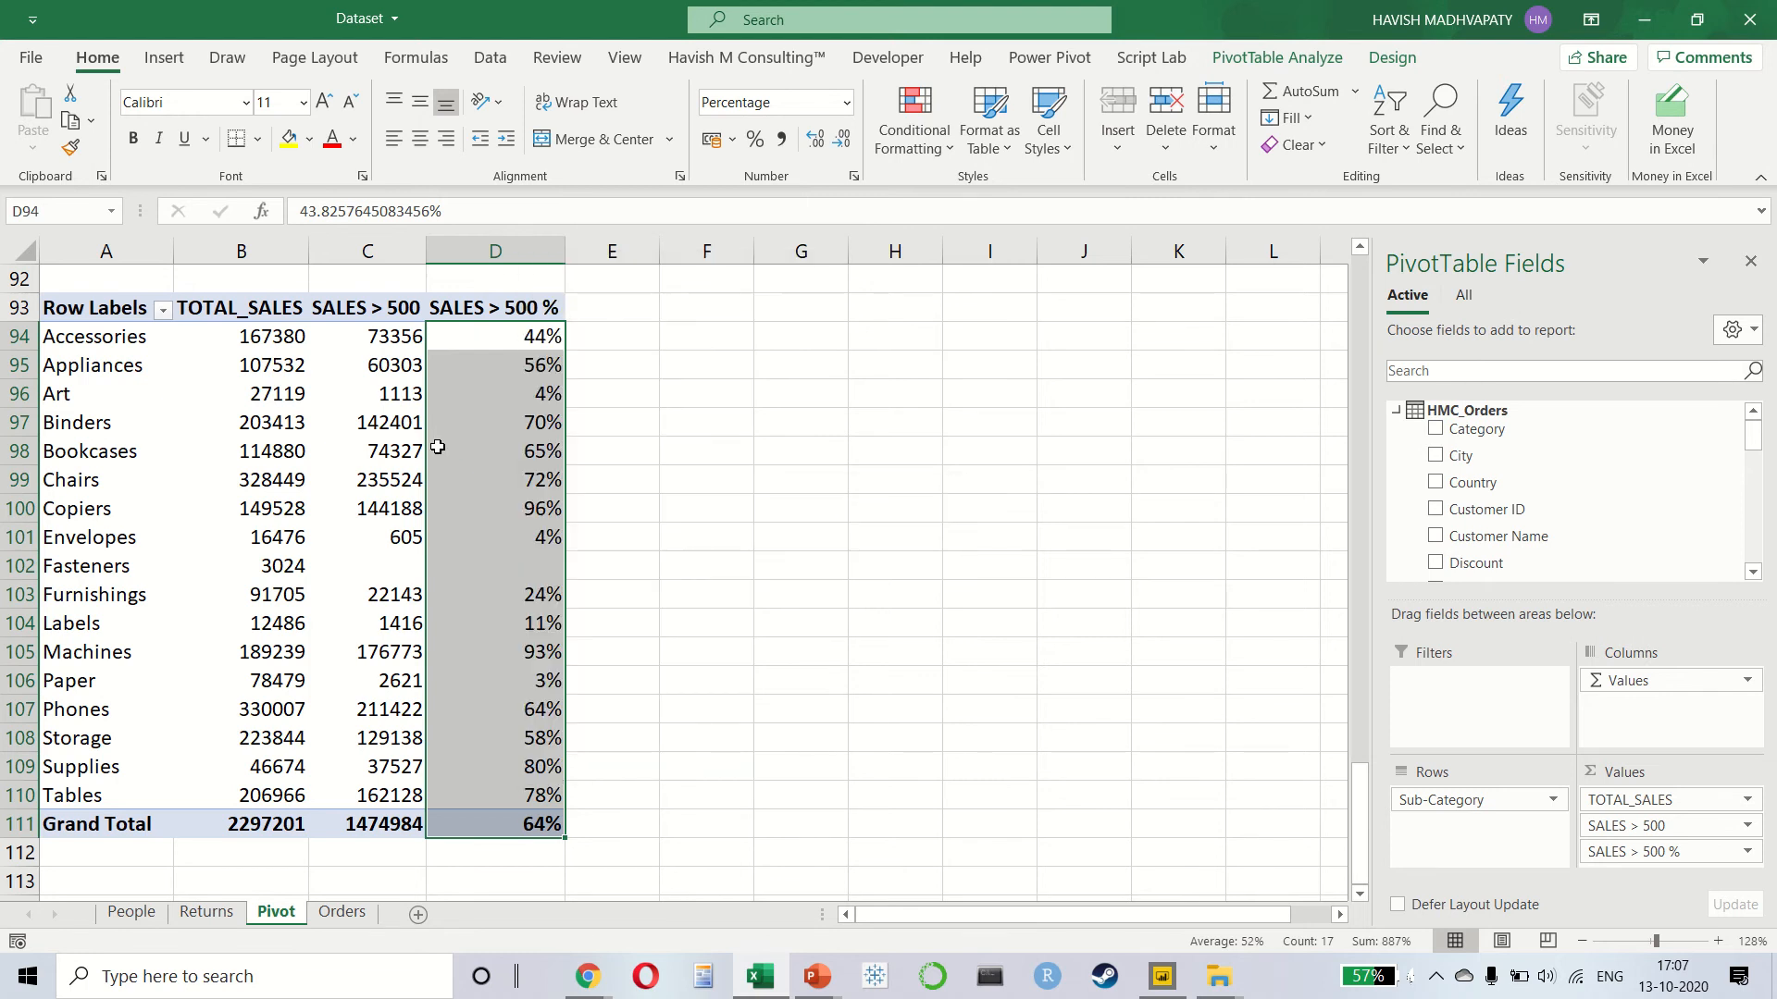
- Examine the SALES > 500 % values down the pivot table, highlighting the Machines and Copiers rows
{"action": "key", "text": "Down"}
{"action": "key", "text": "Down"}
{"action": "key", "text": "Down"}
{"action": "key", "text": "Down"}
{"action": "key", "text": "Down"}
{"action": "key", "text": "Down"}
{"action": "key", "text": "Down"}
{"action": "key", "text": "Down"}
{"action": "key", "text": "Down"}
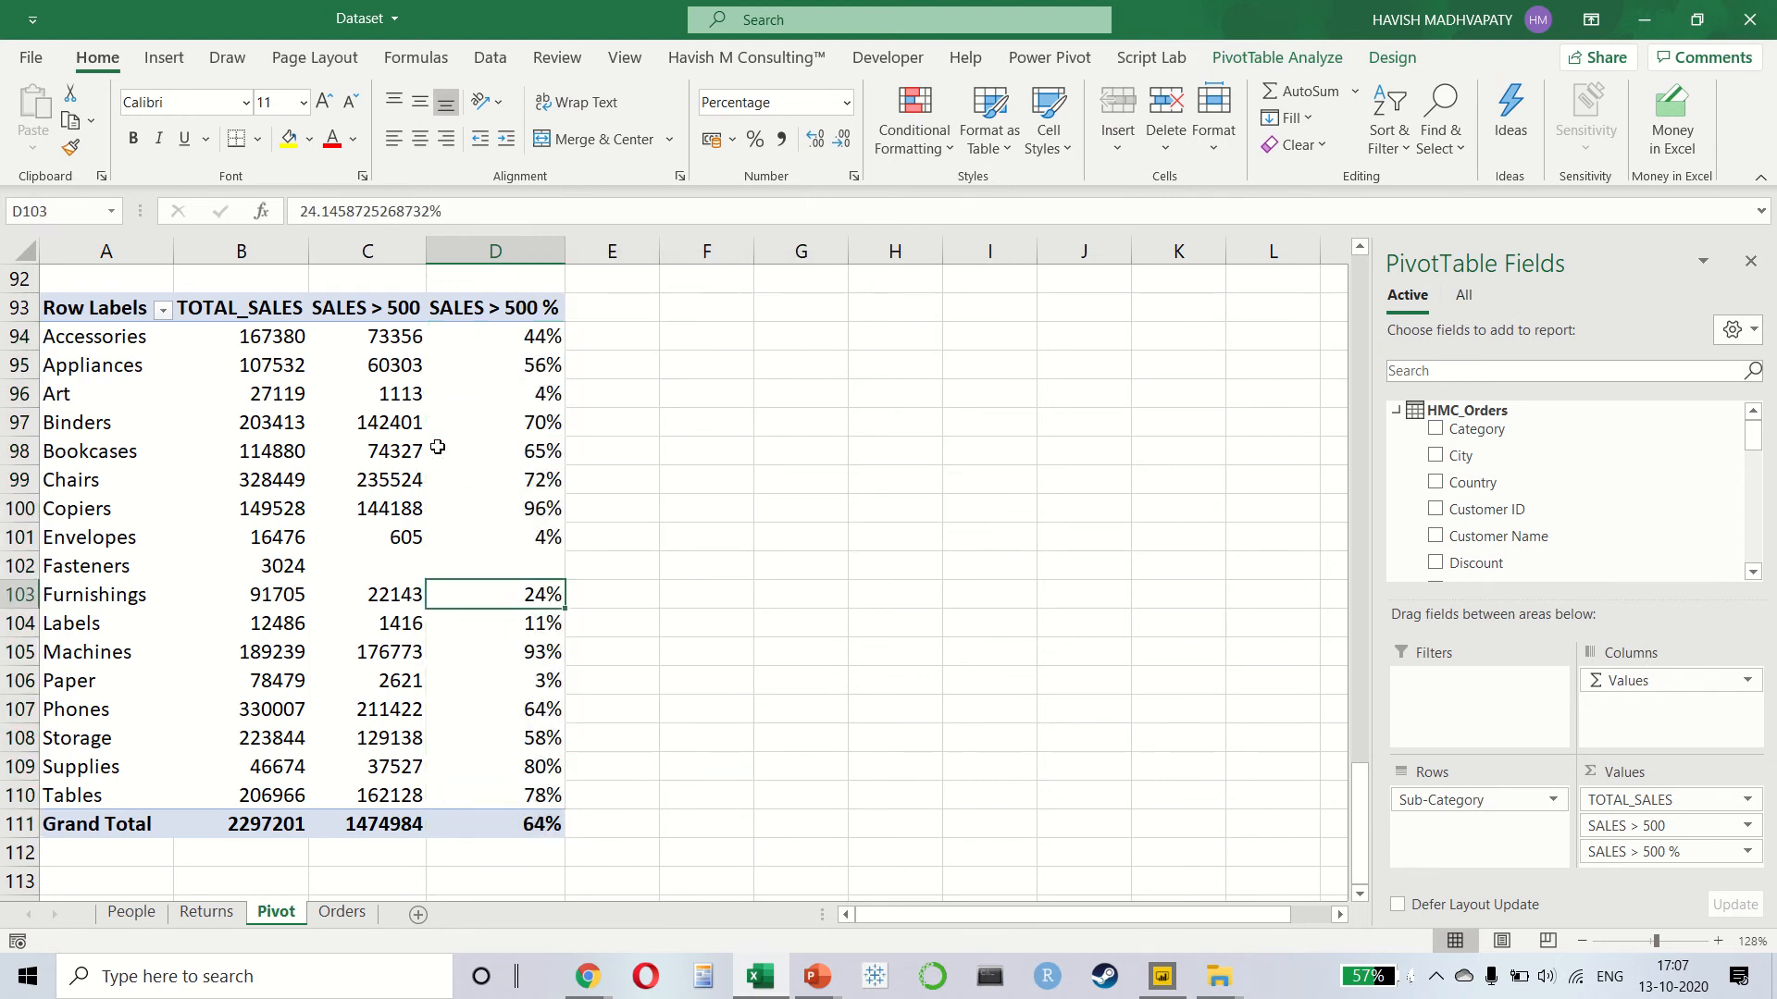
{"action": "key", "text": "Down"}
{"action": "key", "text": "Down"}
{"action": "key", "text": "shift+space"}
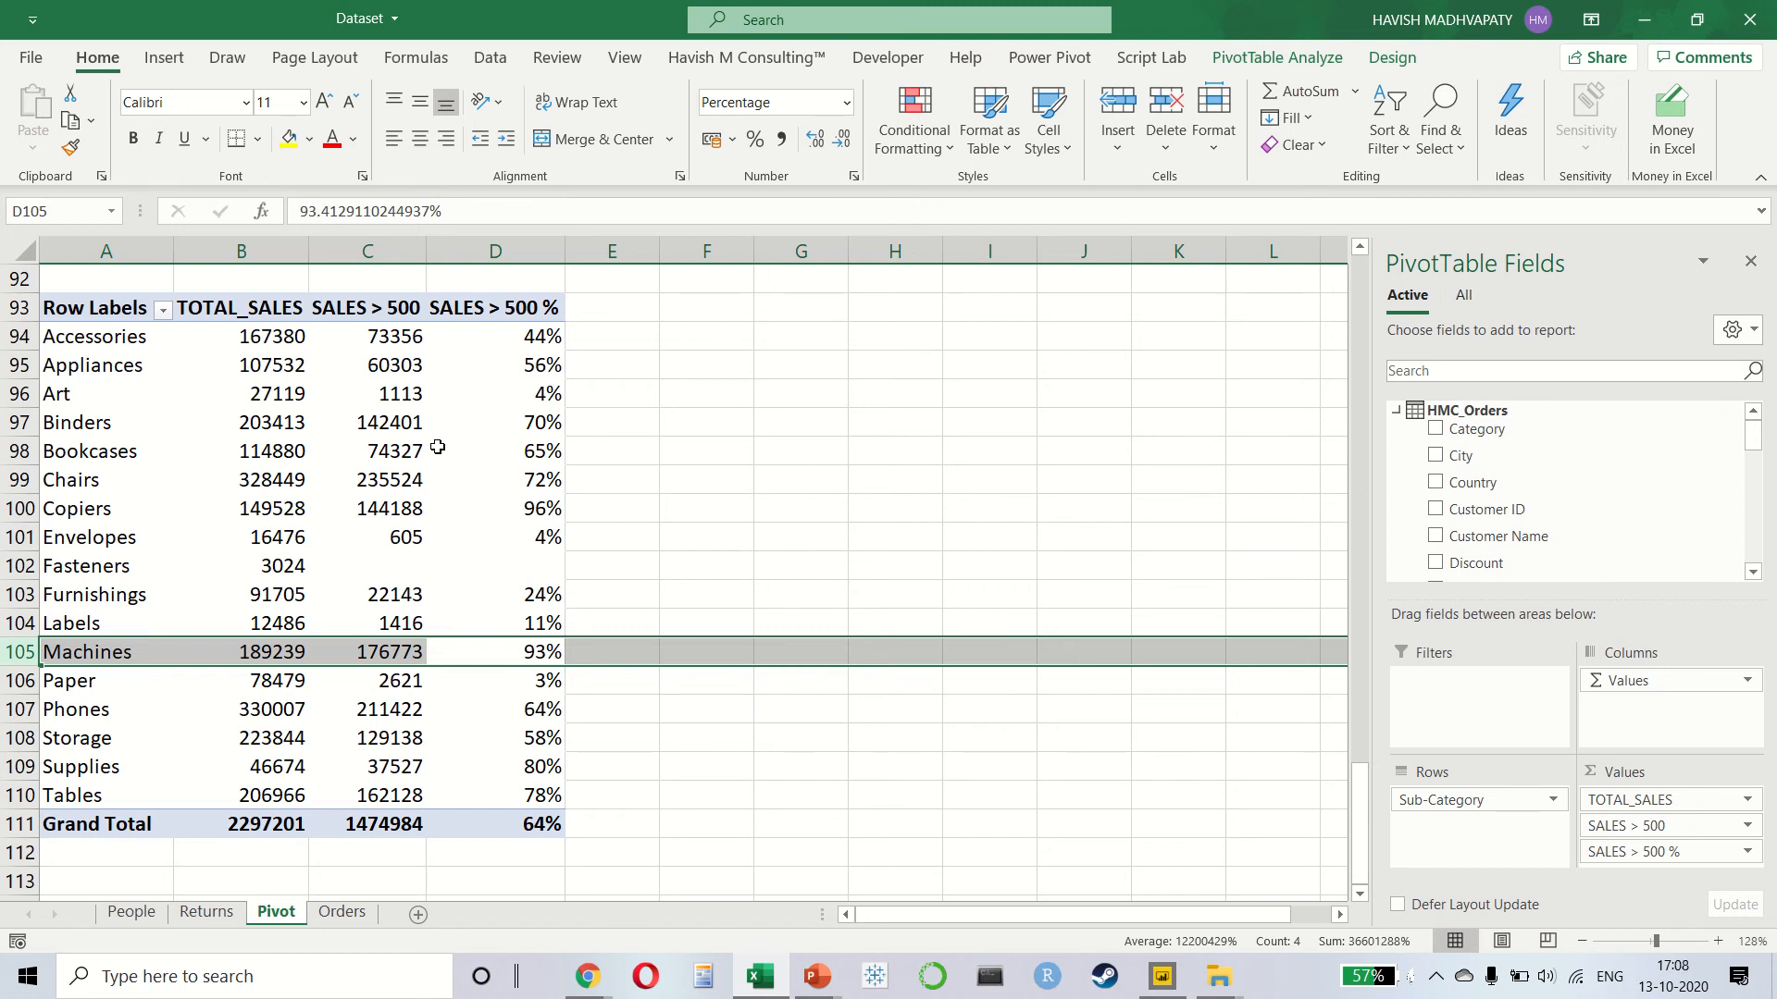
{"action": "key", "text": "Up"}
{"action": "key", "text": "Up"}
{"action": "key", "text": "Up"}
{"action": "key", "text": "Up"}
{"action": "key", "text": "Up"}
{"action": "key", "text": "shift+space"}
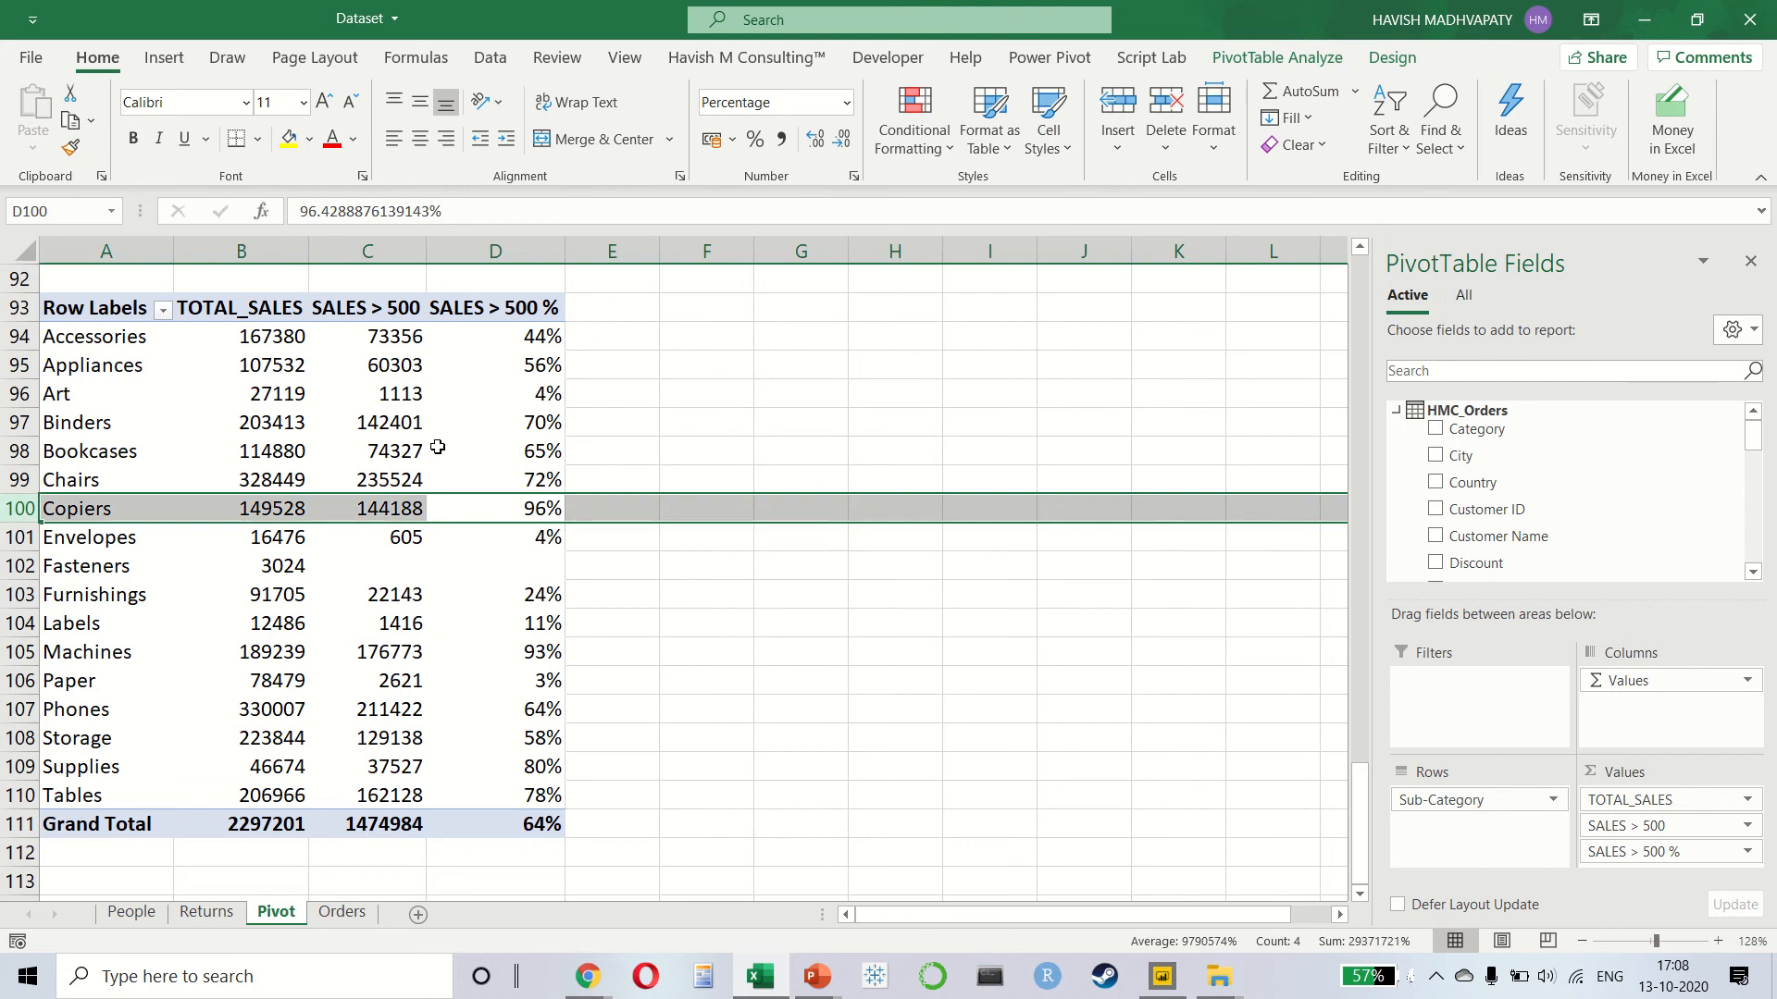
- Compare the high-value sales shares of the Accessories and Phones rows, continuing down to Tables
{"action": "key", "text": "Up"}
{"action": "key", "text": "Up"}
{"action": "key", "text": "Up"}
{"action": "key", "text": "Up"}
{"action": "key", "text": "Up"}
{"action": "key", "text": "Up"}
{"action": "key", "text": "shift+space"}
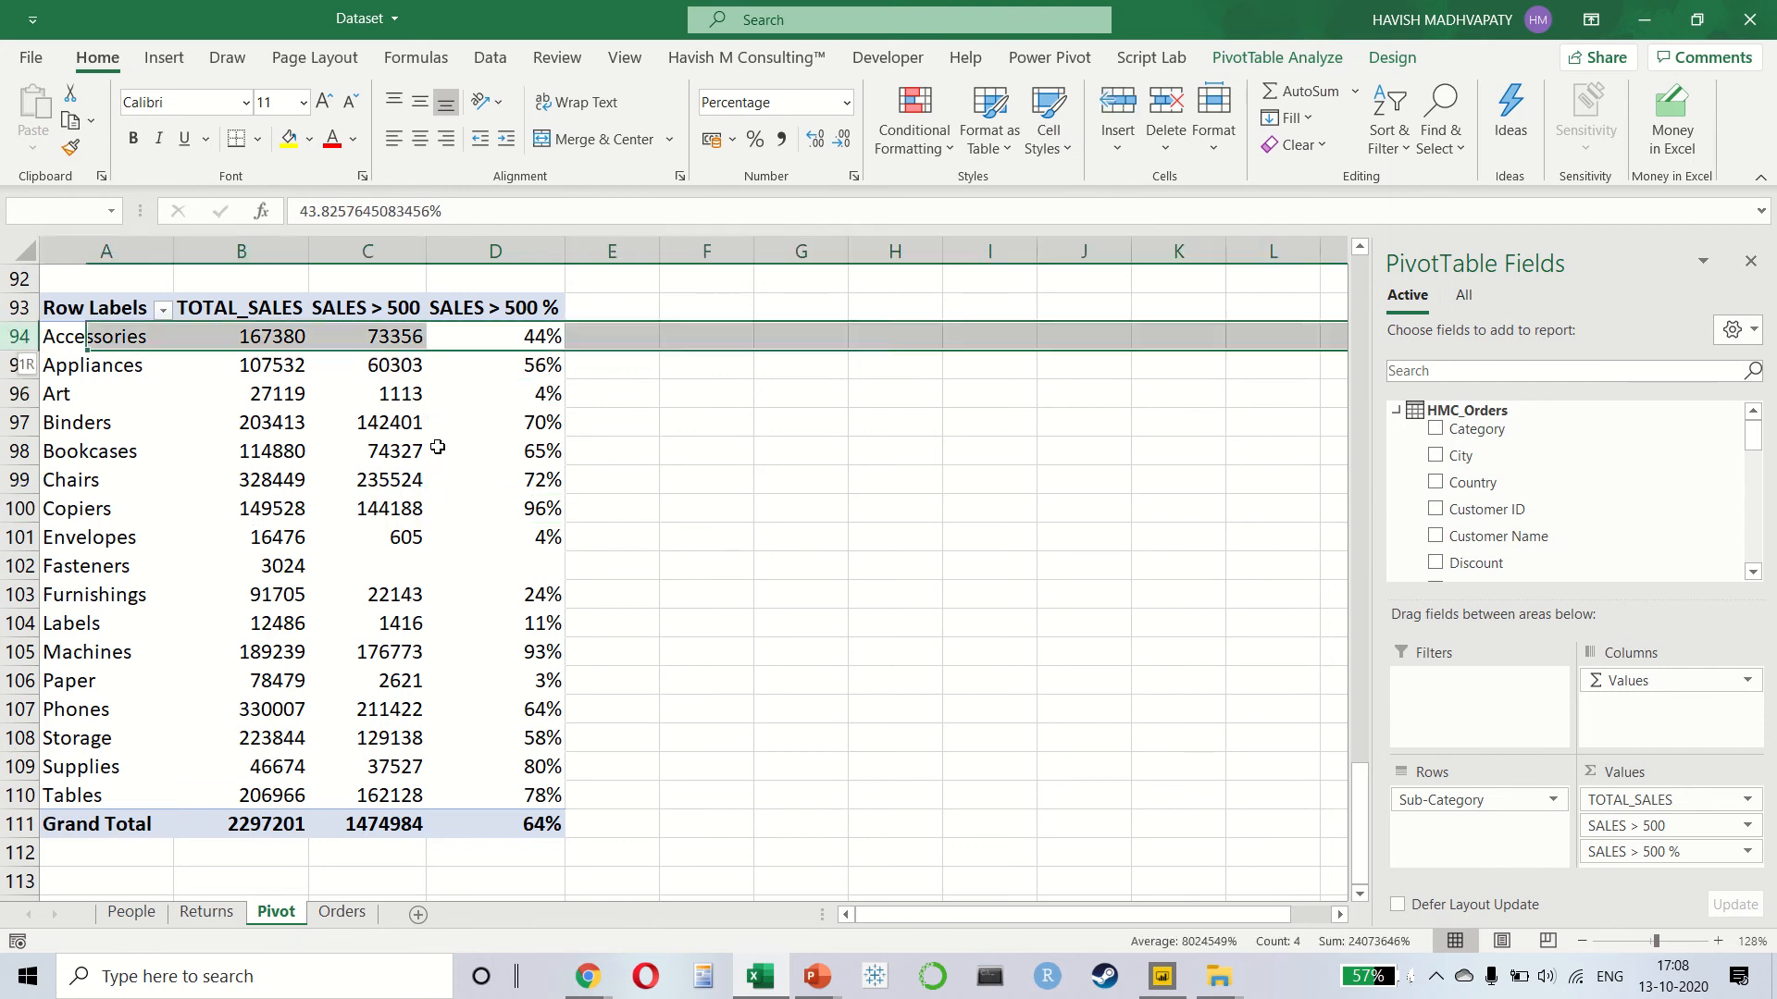
{"action": "key", "text": "Down"}
{"action": "key", "text": "Down"}
{"action": "key", "text": "Down"}
{"action": "key", "text": "Down"}
{"action": "key", "text": "Down"}
{"action": "key", "text": "Down"}
{"action": "key", "text": "Down"}
{"action": "key", "text": "Down"}
{"action": "key", "text": "Down"}
{"action": "key", "text": "Down"}
{"action": "key", "text": "Down"}
{"action": "key", "text": "Down"}
{"action": "key", "text": "Down"}
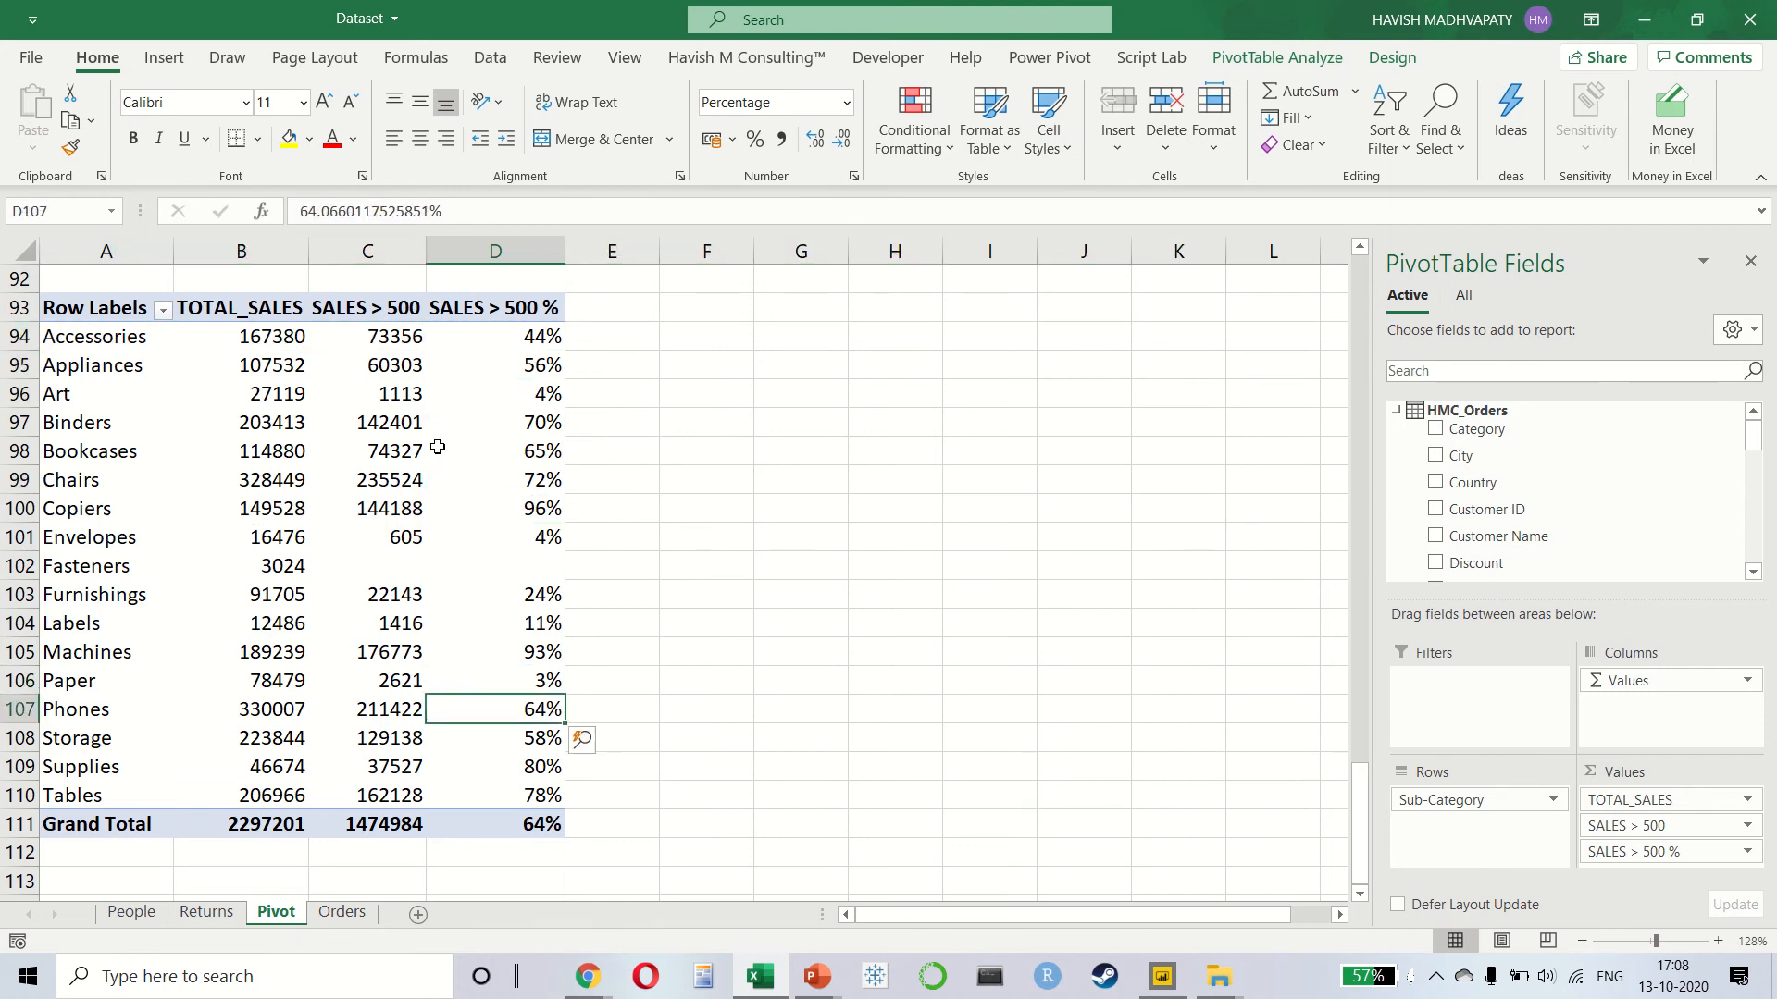
{"action": "key", "text": "shift+space"}
{"action": "key", "text": "Down"}
{"action": "key", "text": "Down"}
{"action": "key", "text": "Down"}
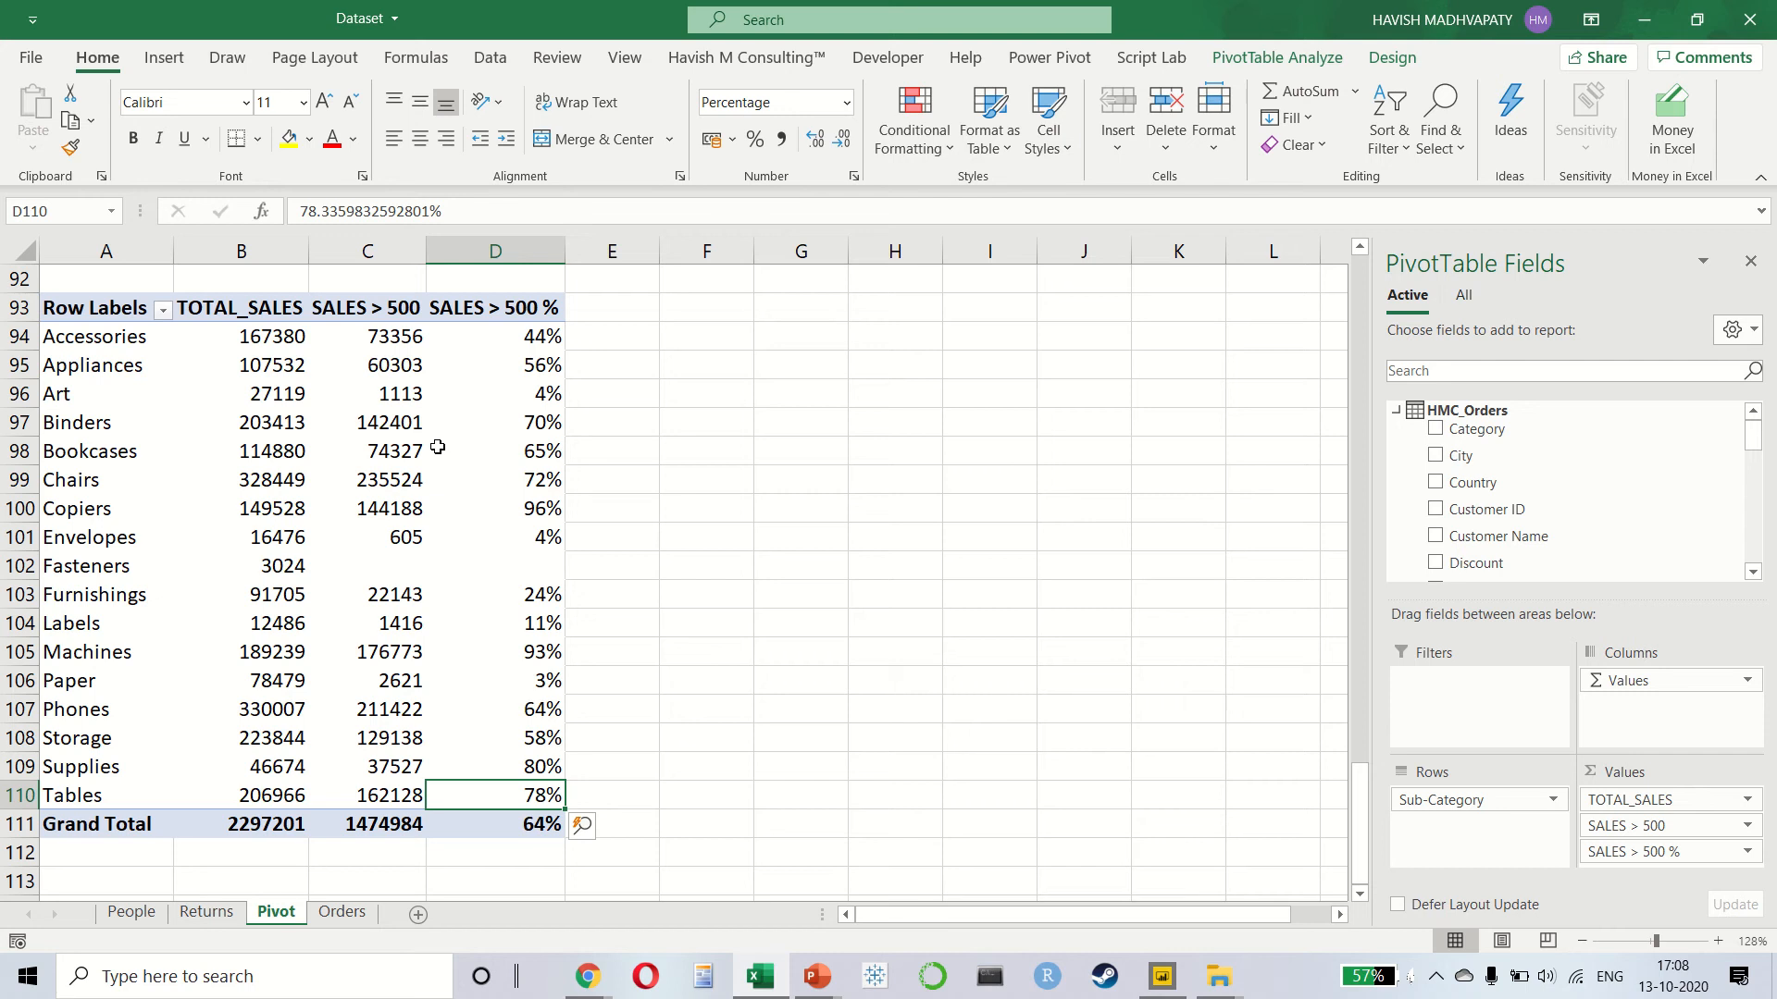
- Start a new Power Pivot measure in the HMC_Orders table and name it SALES > 500 % TX
{"action": "left_click", "coordinate": [1266, 54]}
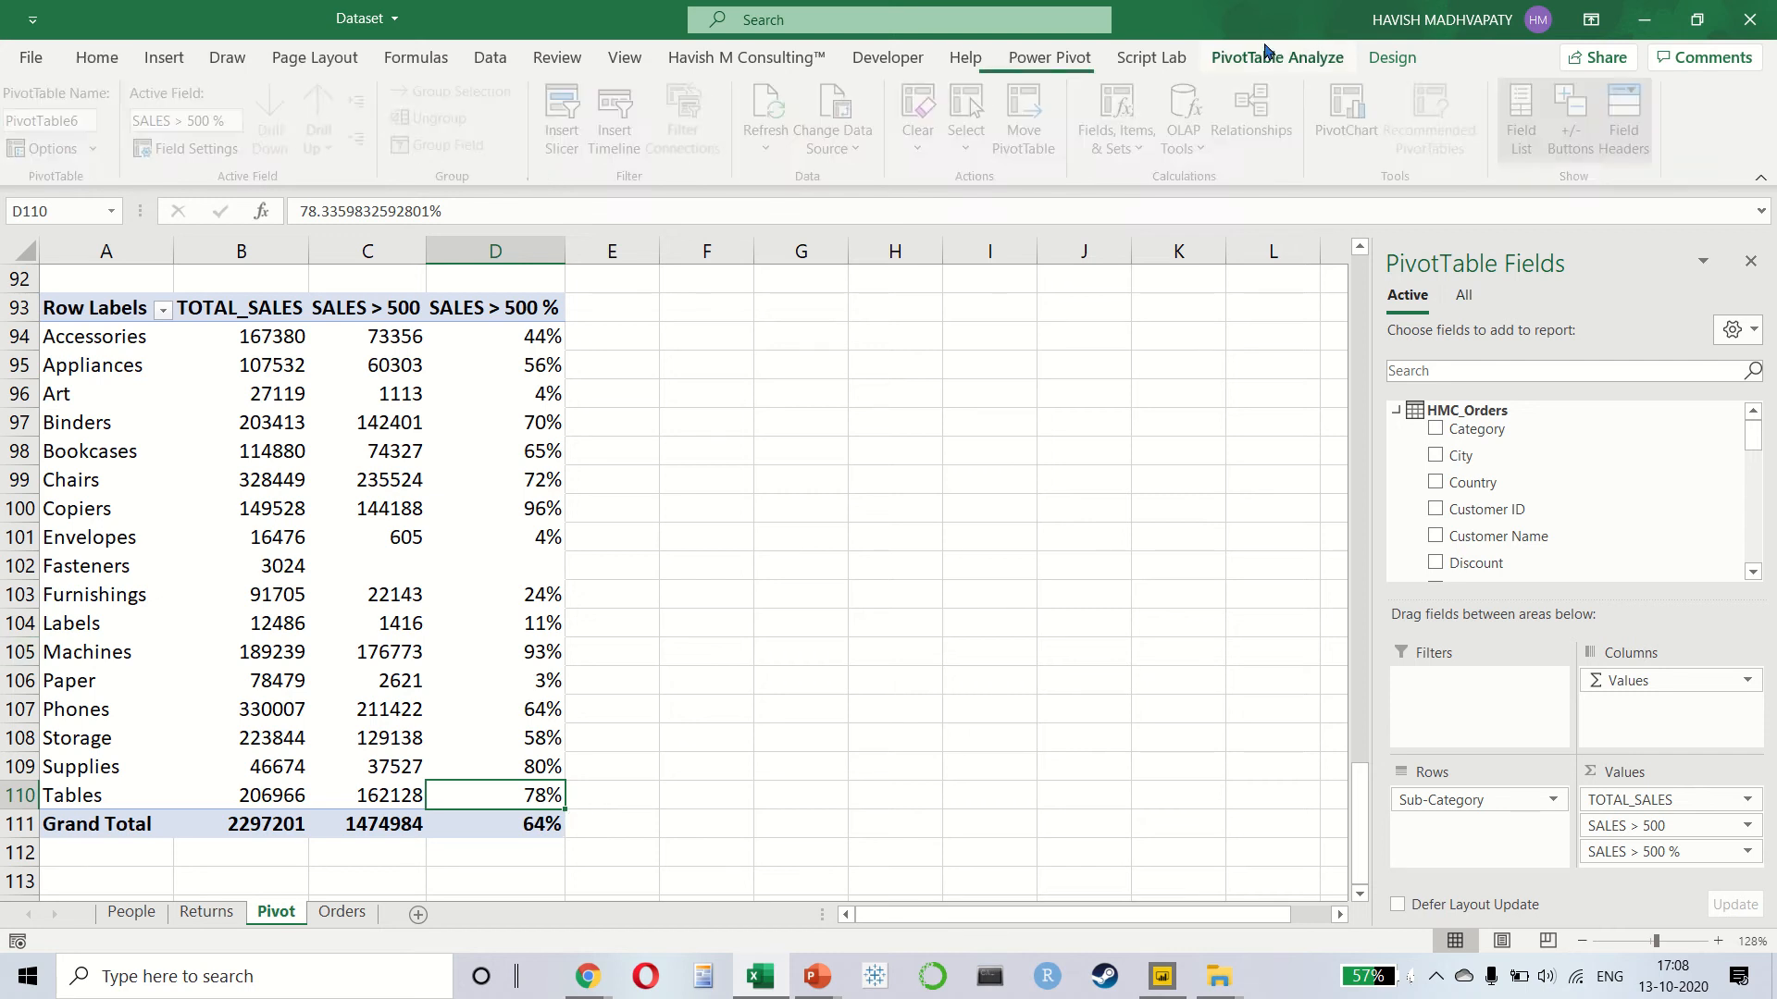
{"action": "left_click", "coordinate": [1033, 60]}
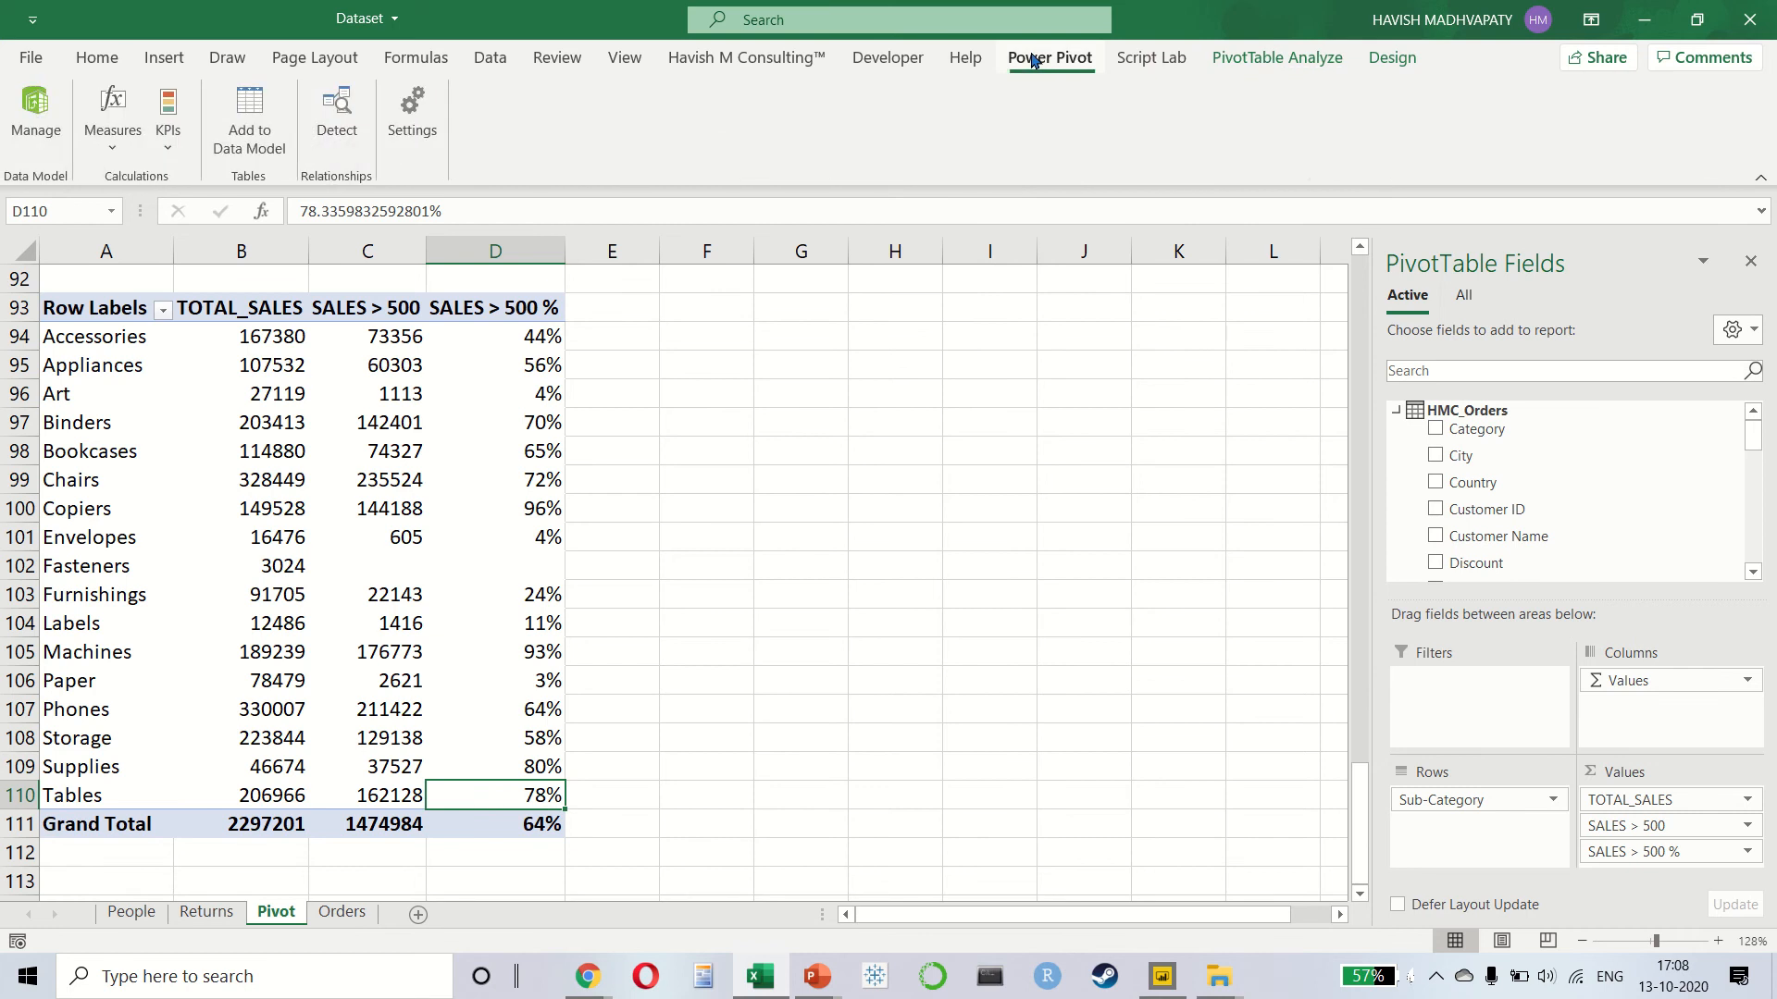
{"action": "left_click", "coordinate": [112, 116]}
{"action": "left_click", "coordinate": [138, 180]}
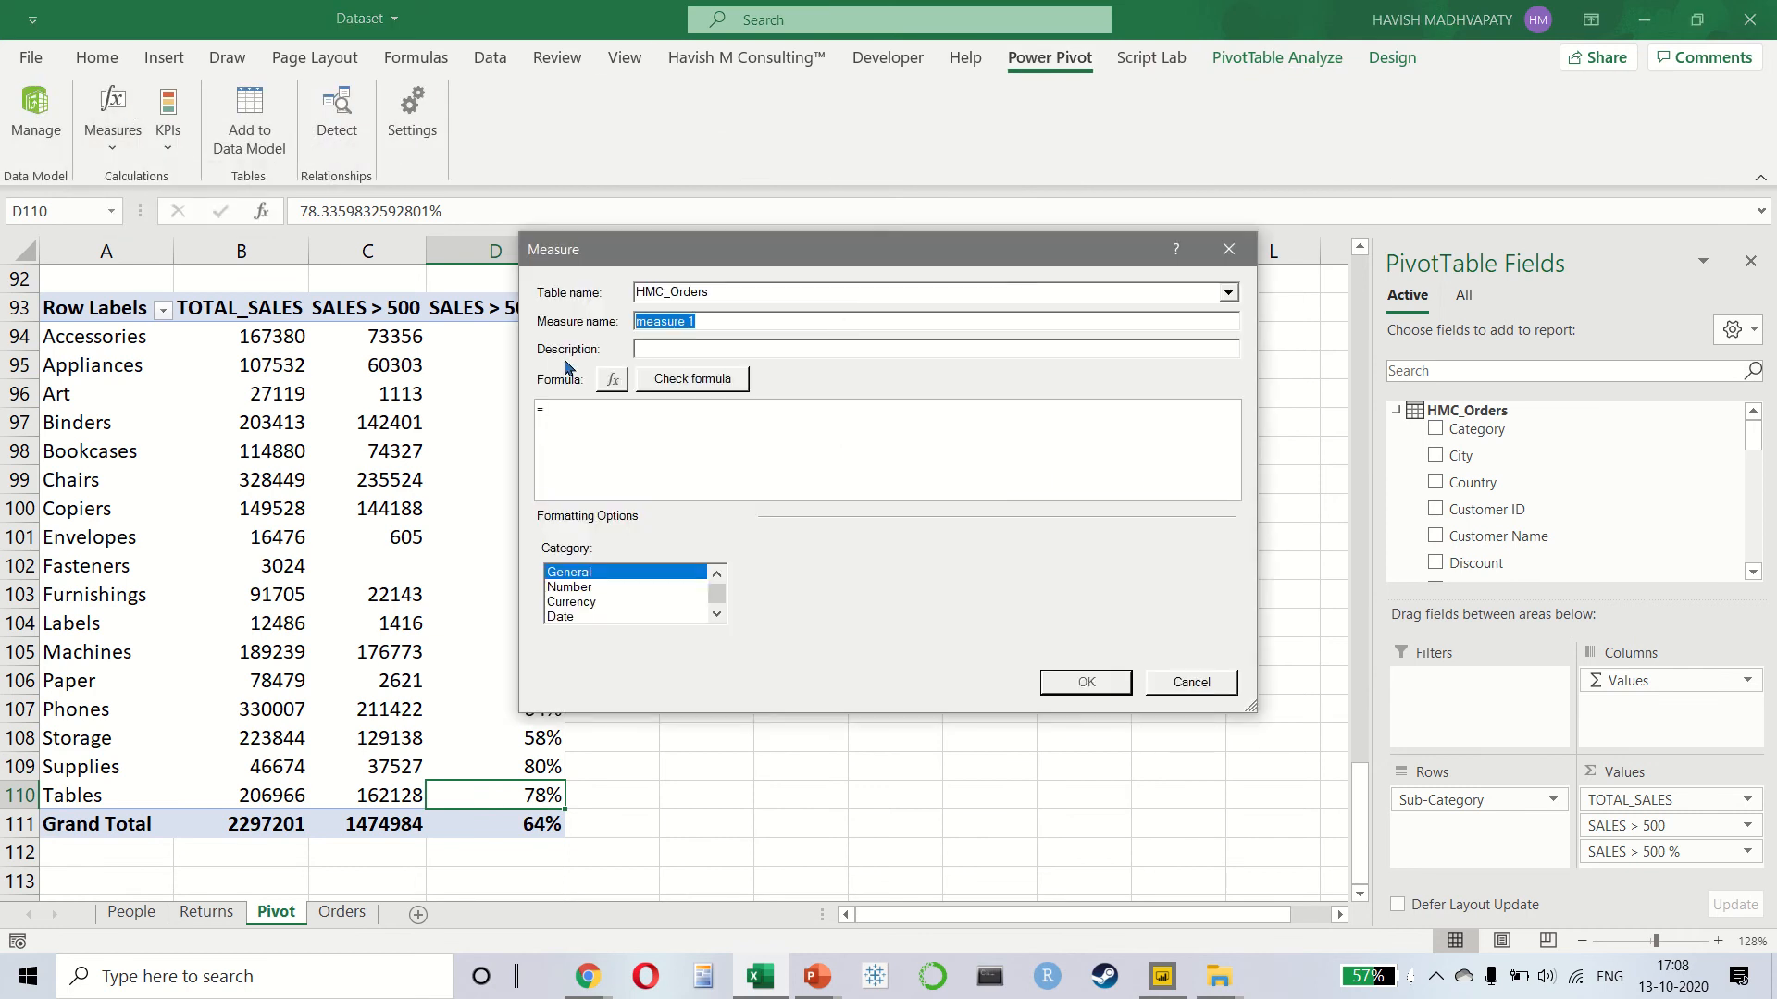
{"action": "type", "text": "SALES > 500 % TX"}
{"action": "key", "text": "Tab"}
{"action": "key", "text": "Tab"}
{"action": "key", "text": "Tab"}
{"action": "key", "text": "Tab"}
- Begin the measure's formula with =CALCULATE(COUNT(HMC_Orders[Sales]), to count transactions as the expression
{"action": "type", "text": "CALCULATE("}
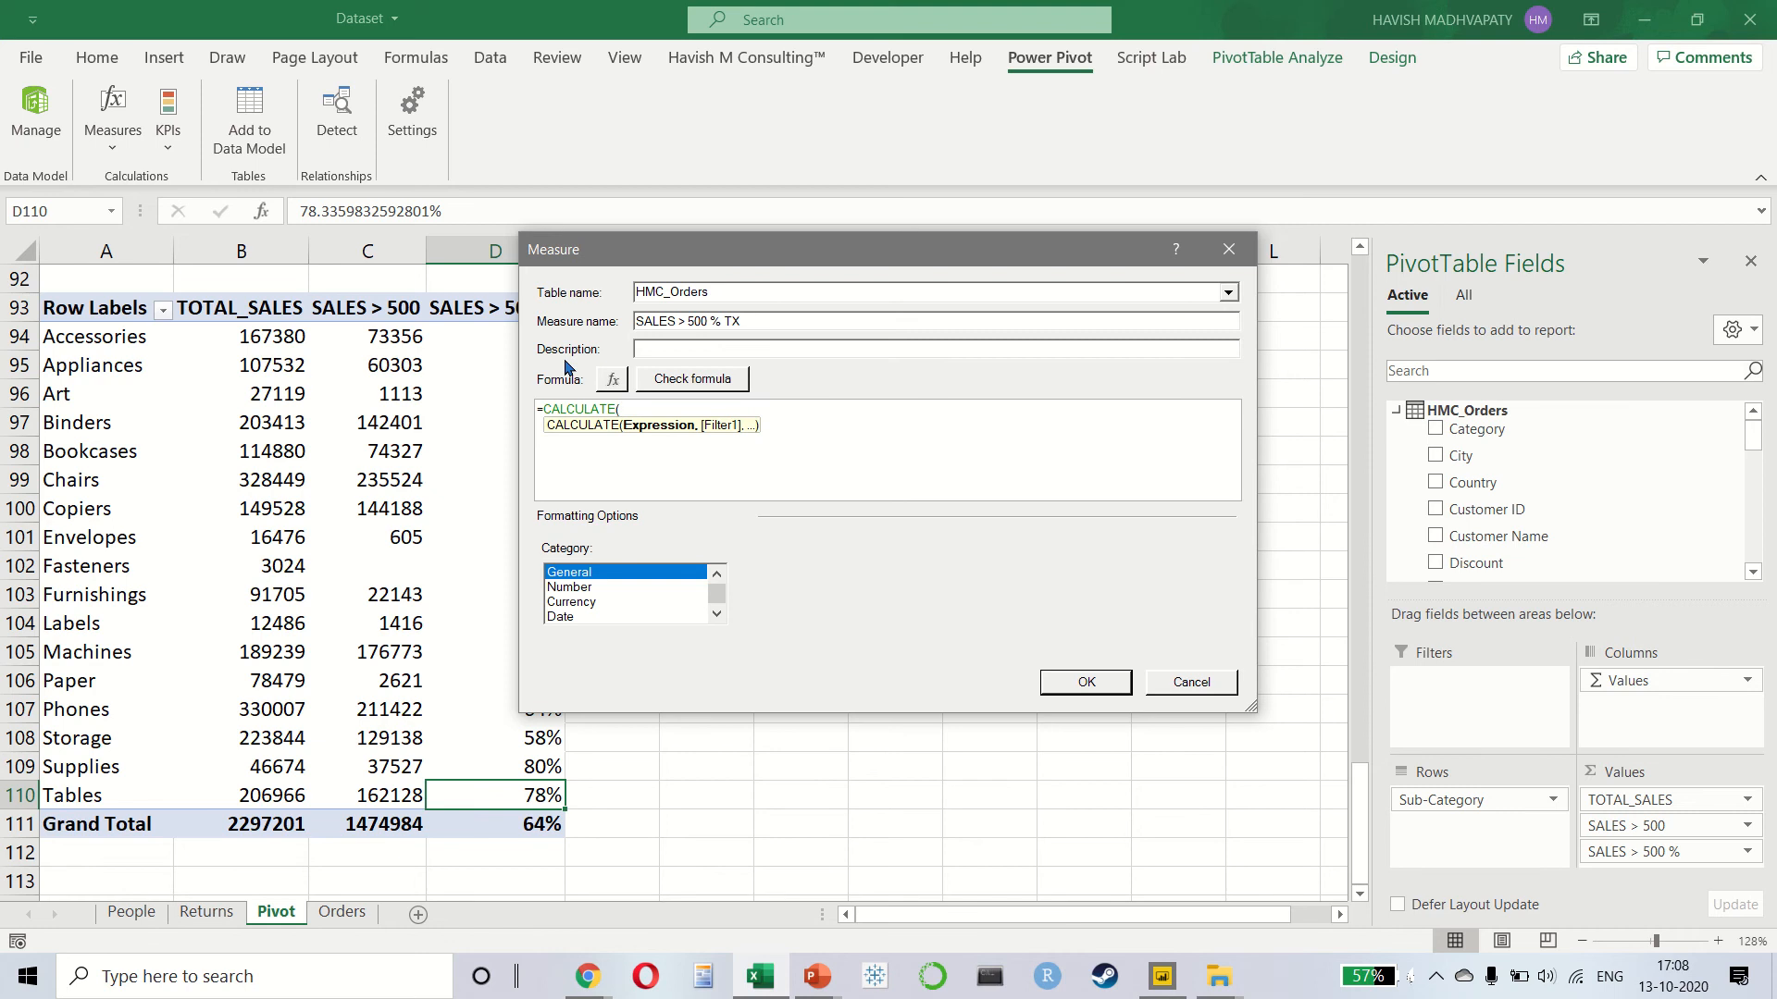
{"action": "type", "text": "COUNT(SALE"}
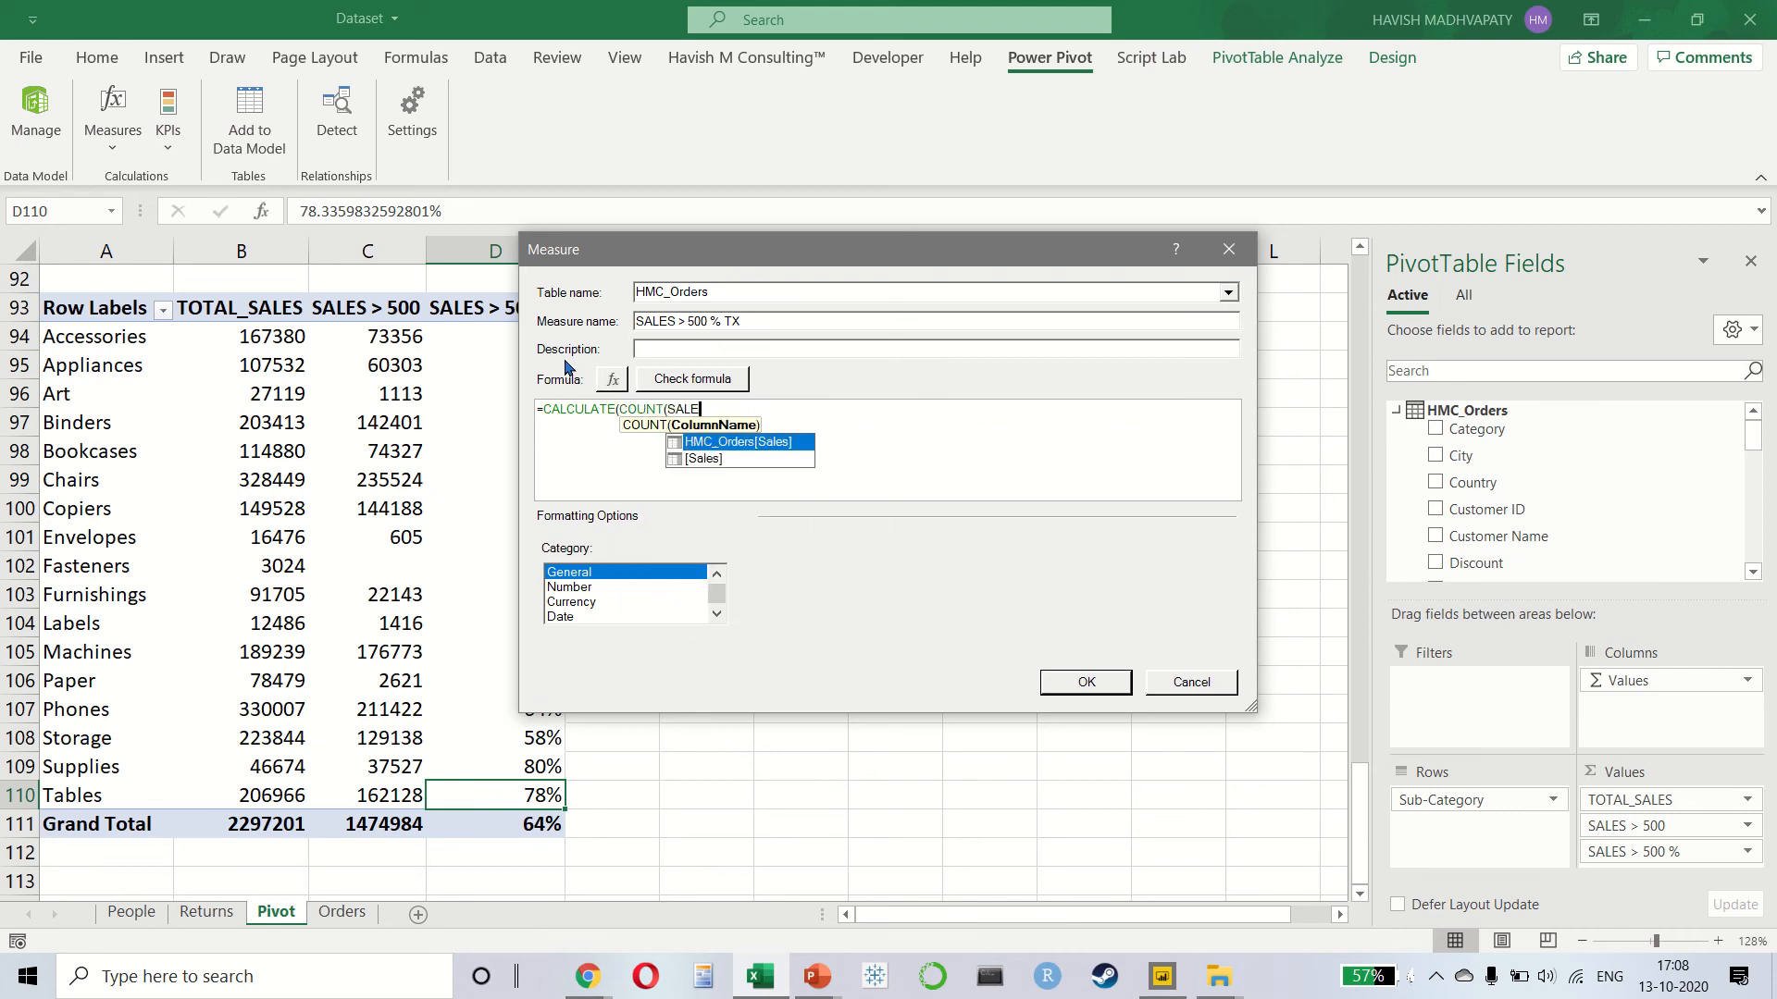
{"action": "key", "text": "Tab"}
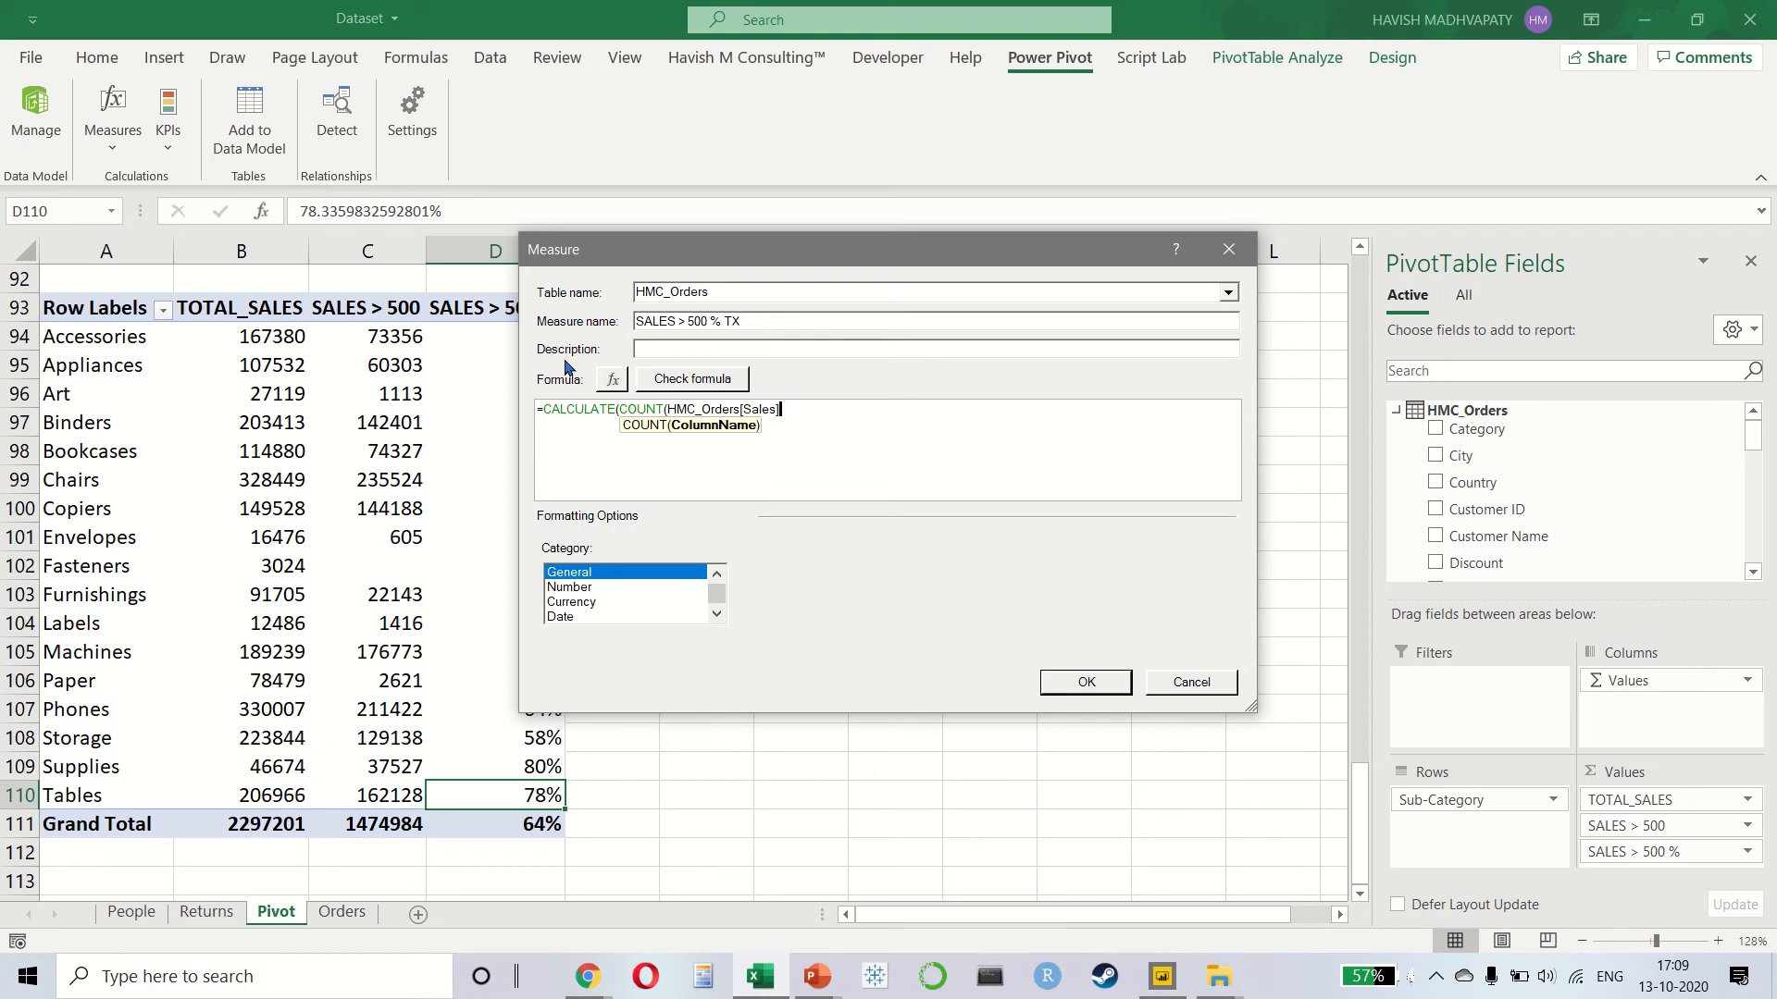
{"action": "type", "text": "), "}
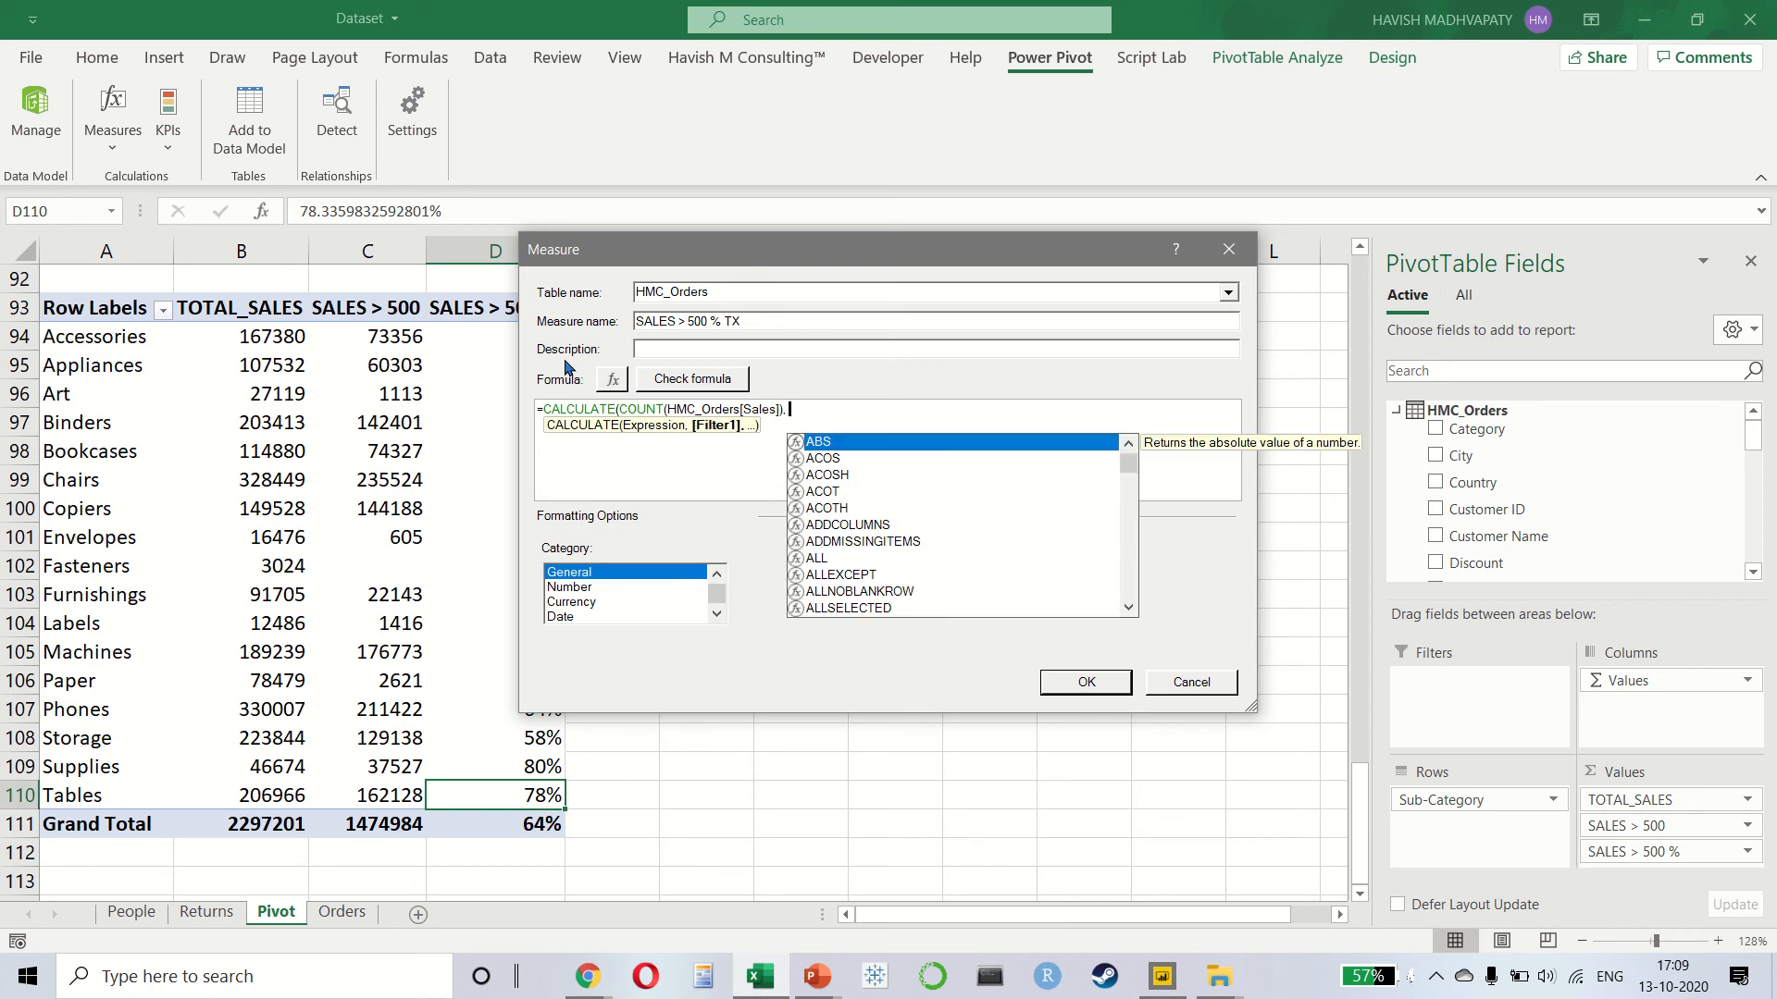
- Add the filter argument FILTER(HMC_Orders, HMC_Orders[Sales] > 500)) to complete the CALCULATE function
{"action": "type", "text": "FILTER("}
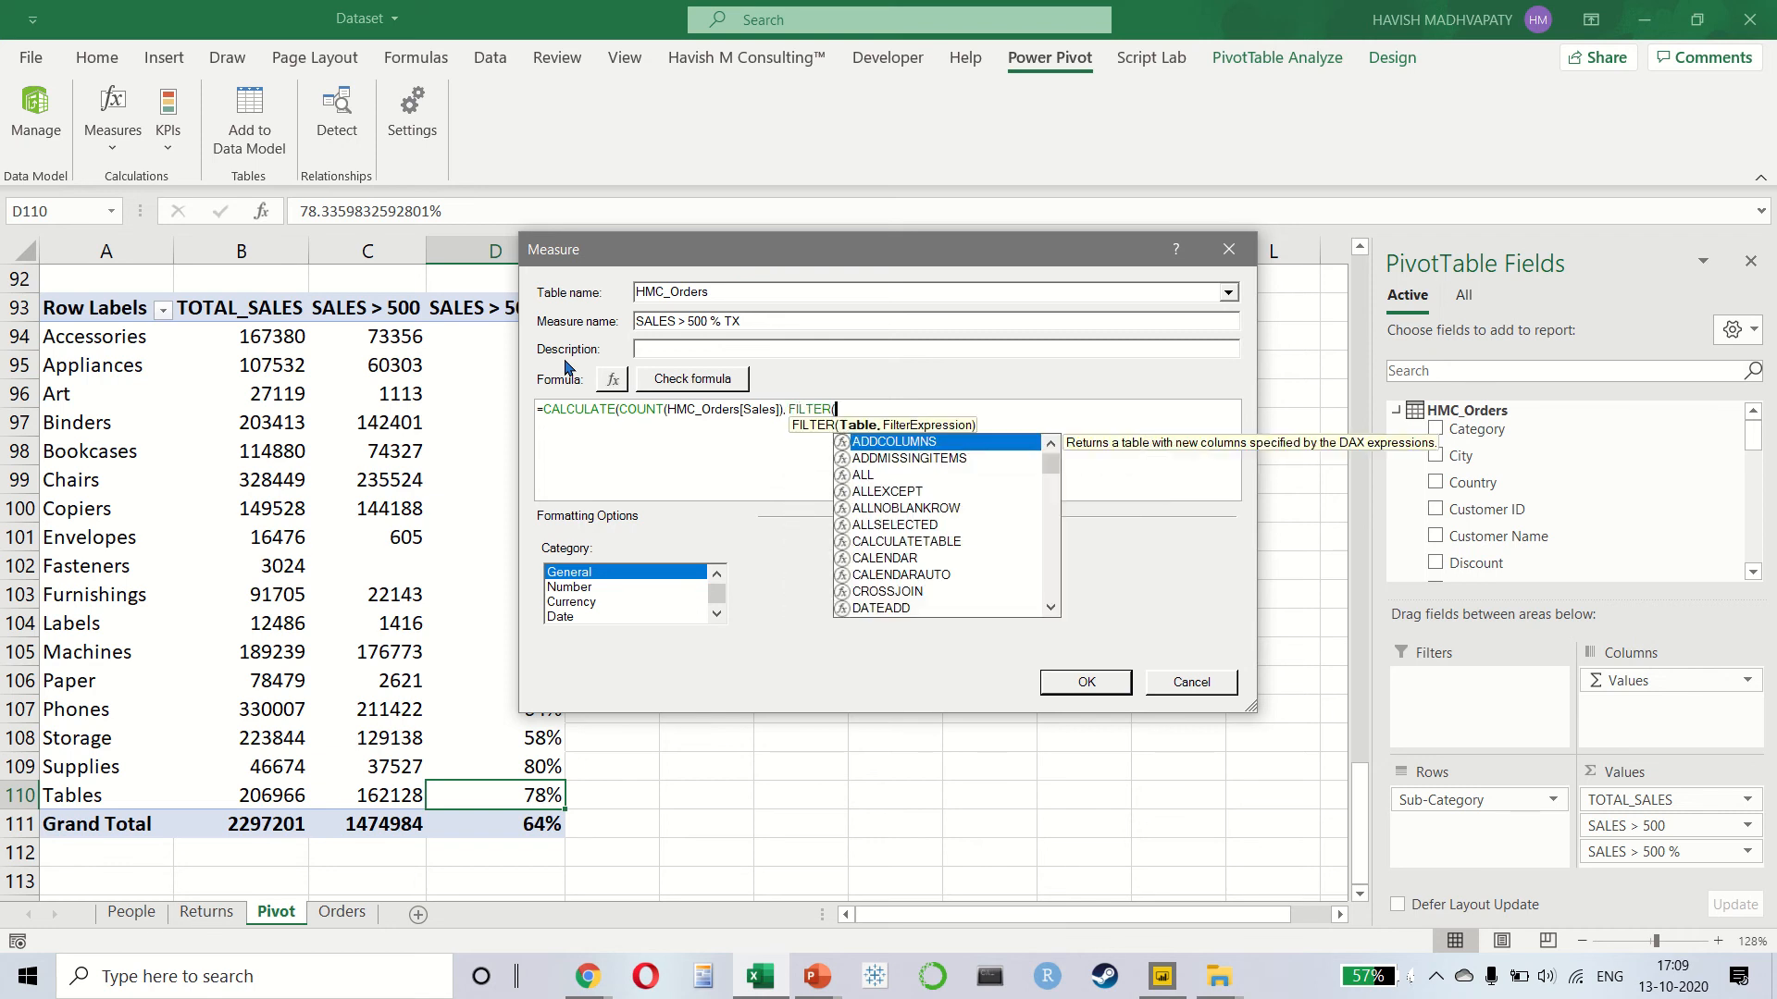
{"action": "type", "text": "HMC"}
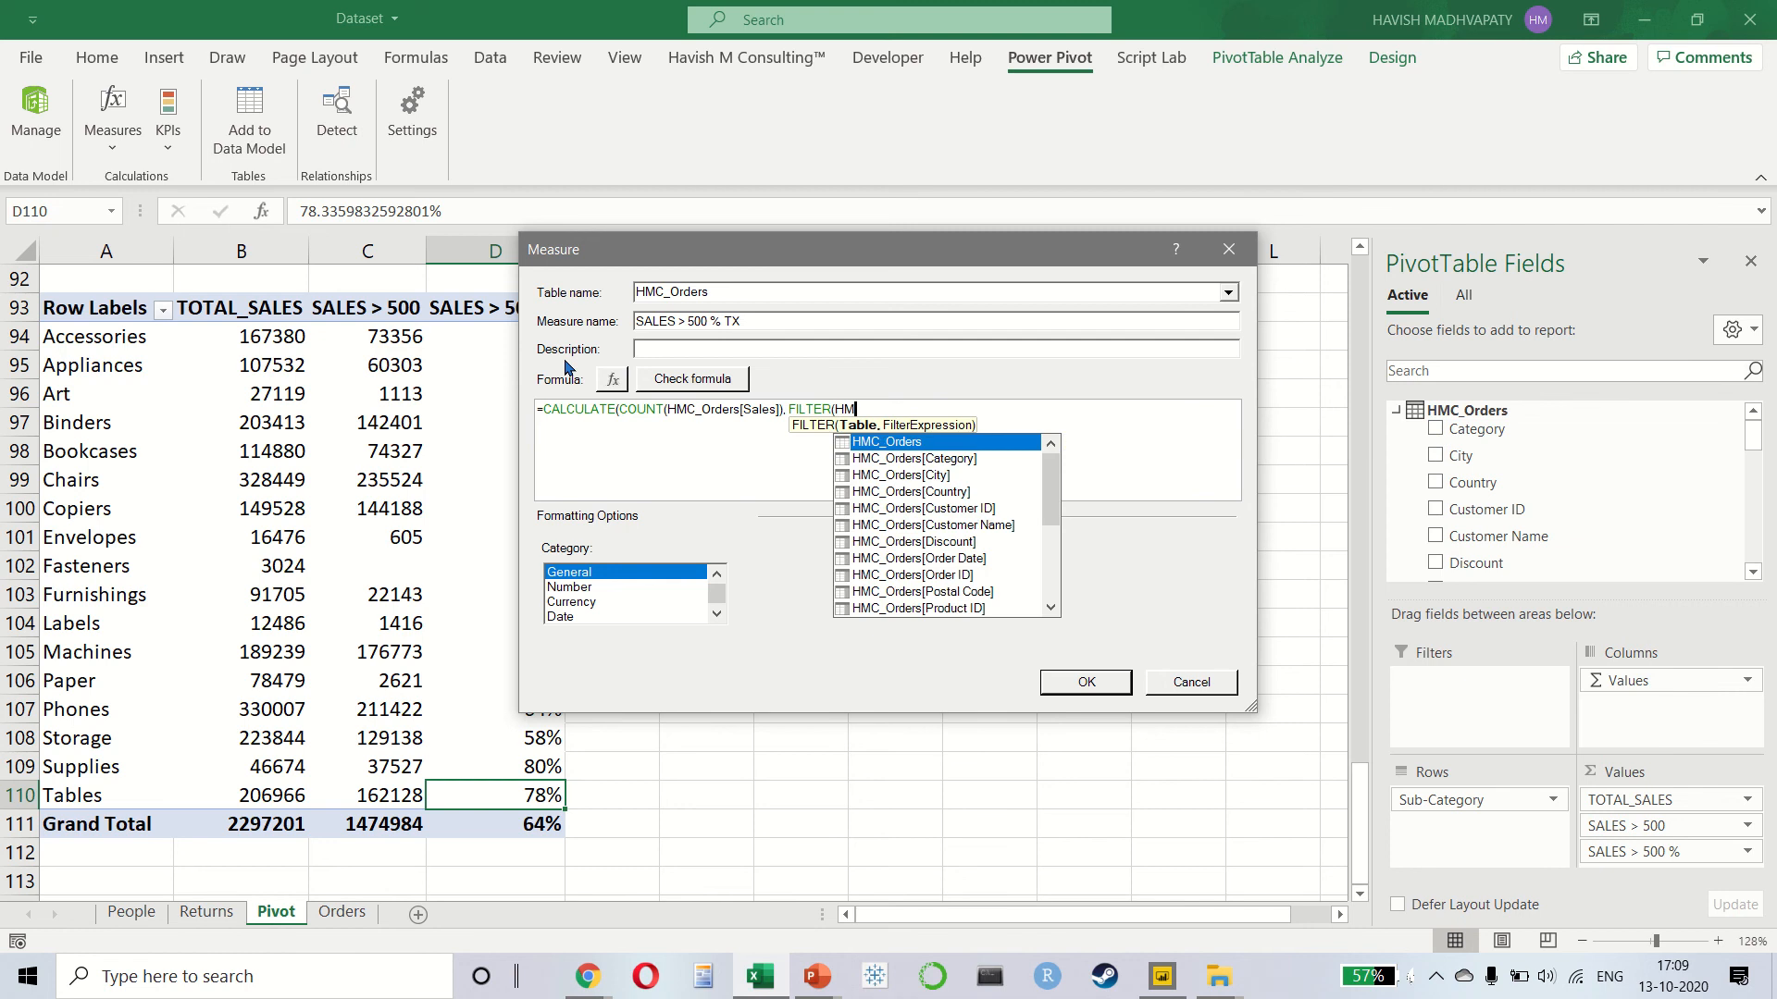
{"action": "key", "text": "Tab"}
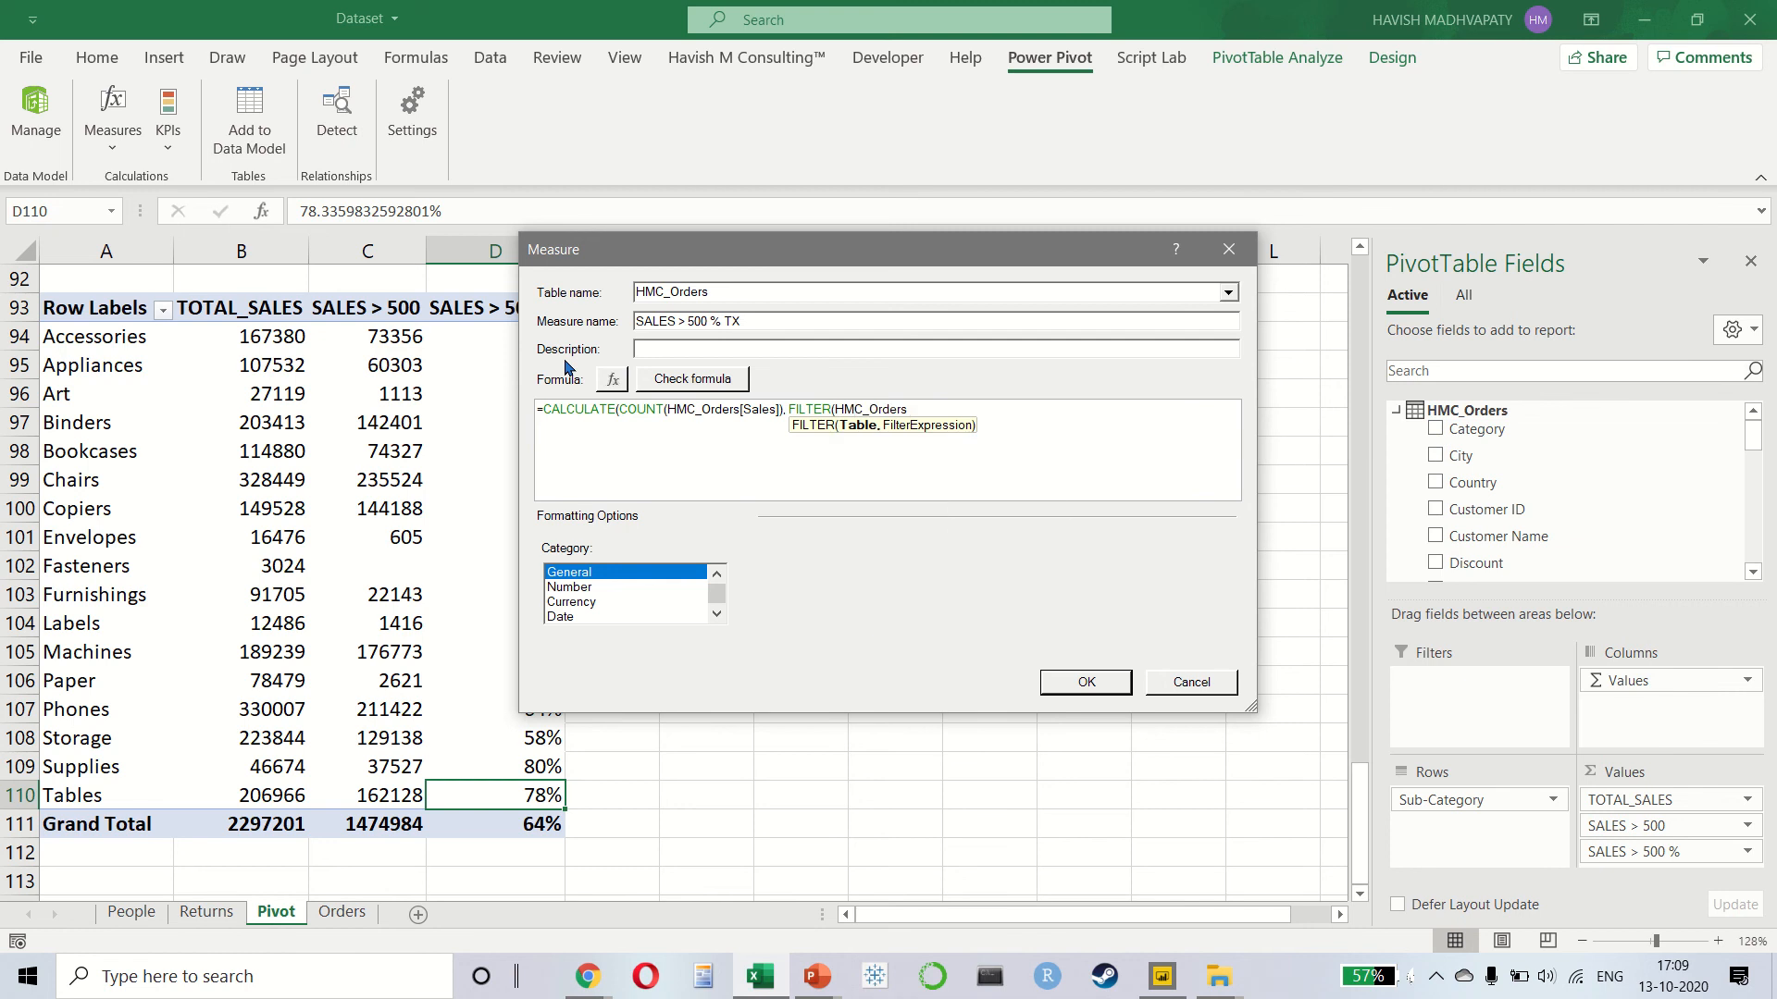
{"action": "type", "text": ", SALES"}
{"action": "key", "text": "Tab"}
{"action": "type", "text": "> 500"}
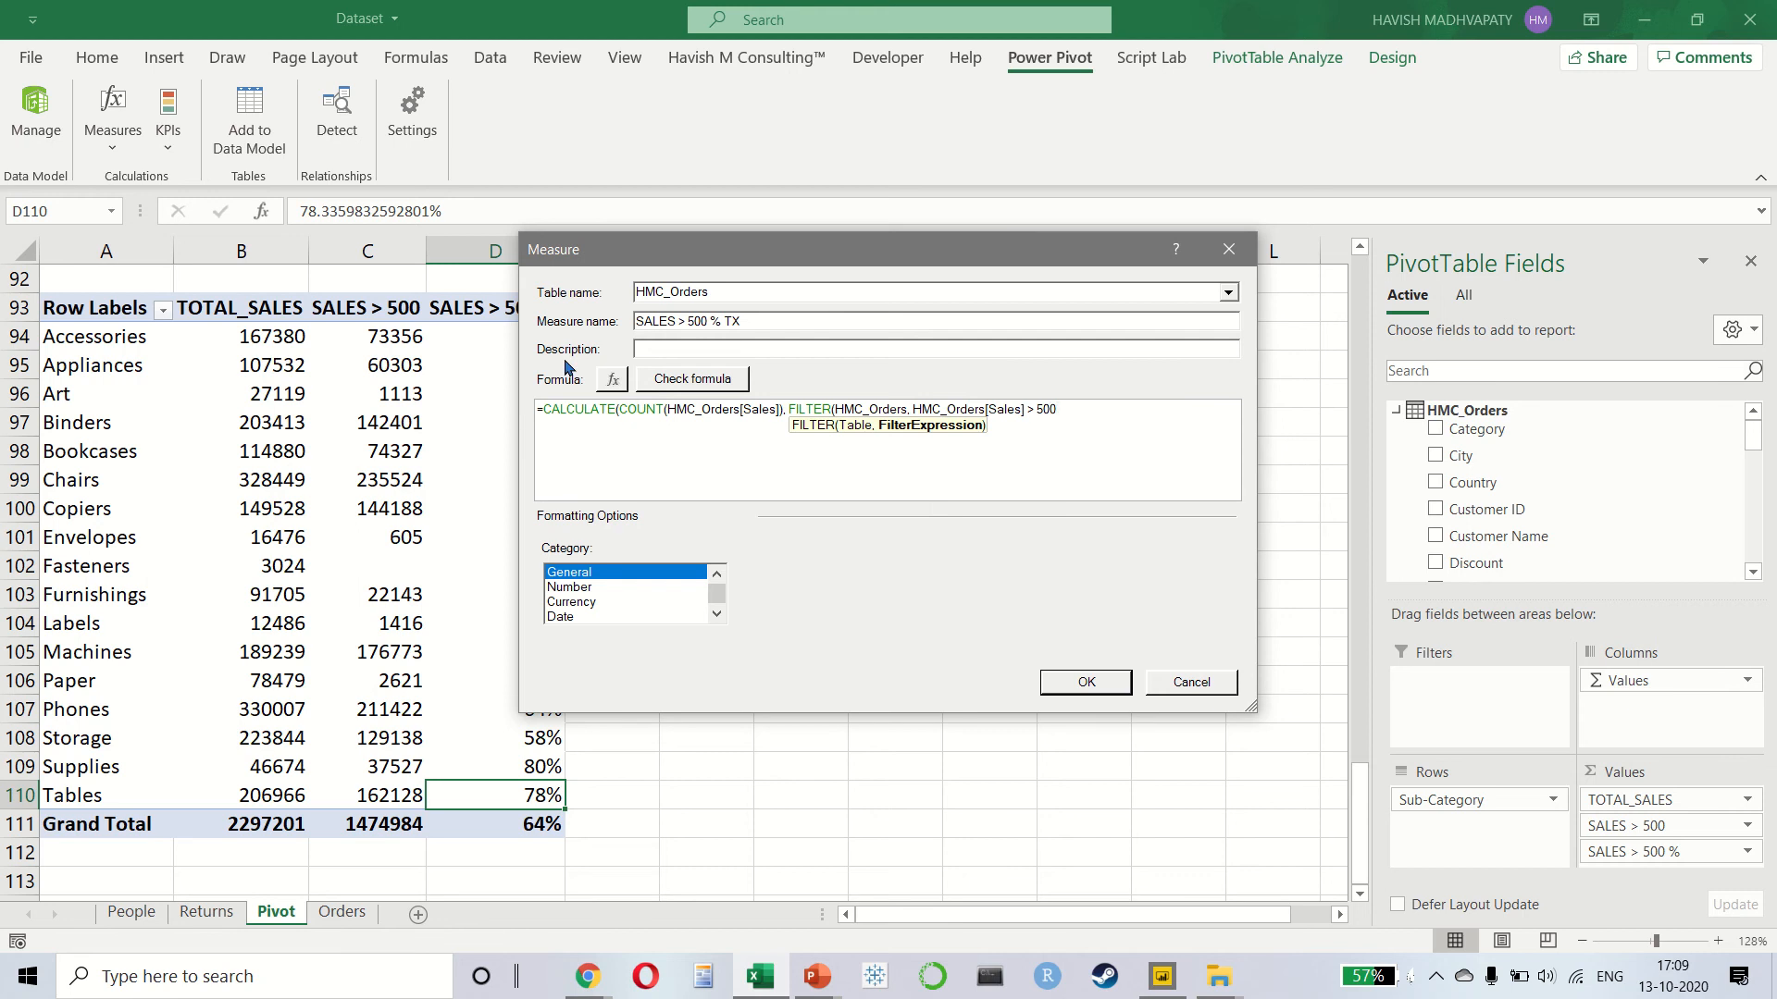
{"action": "type", "text": "))"}
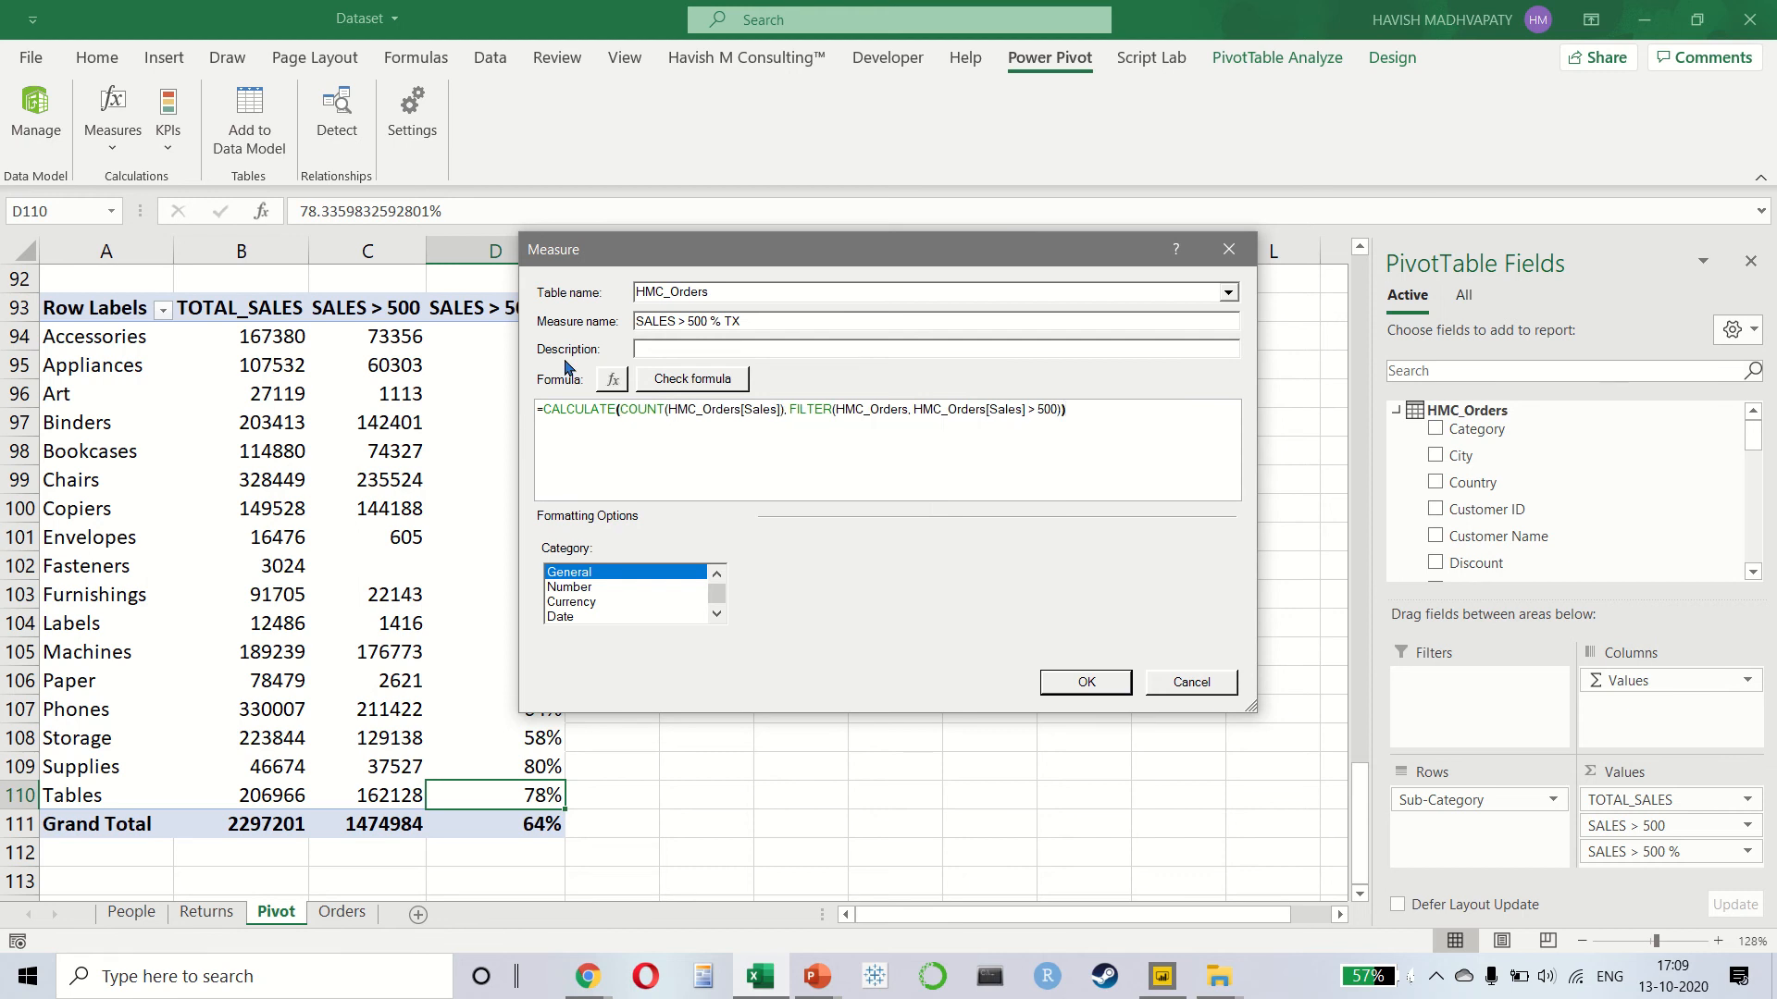
- Divide the CALCULATE result by COUNT(HMC_Orders[Sales]) in the measure's formula
{"action": "type", "text": " / "}
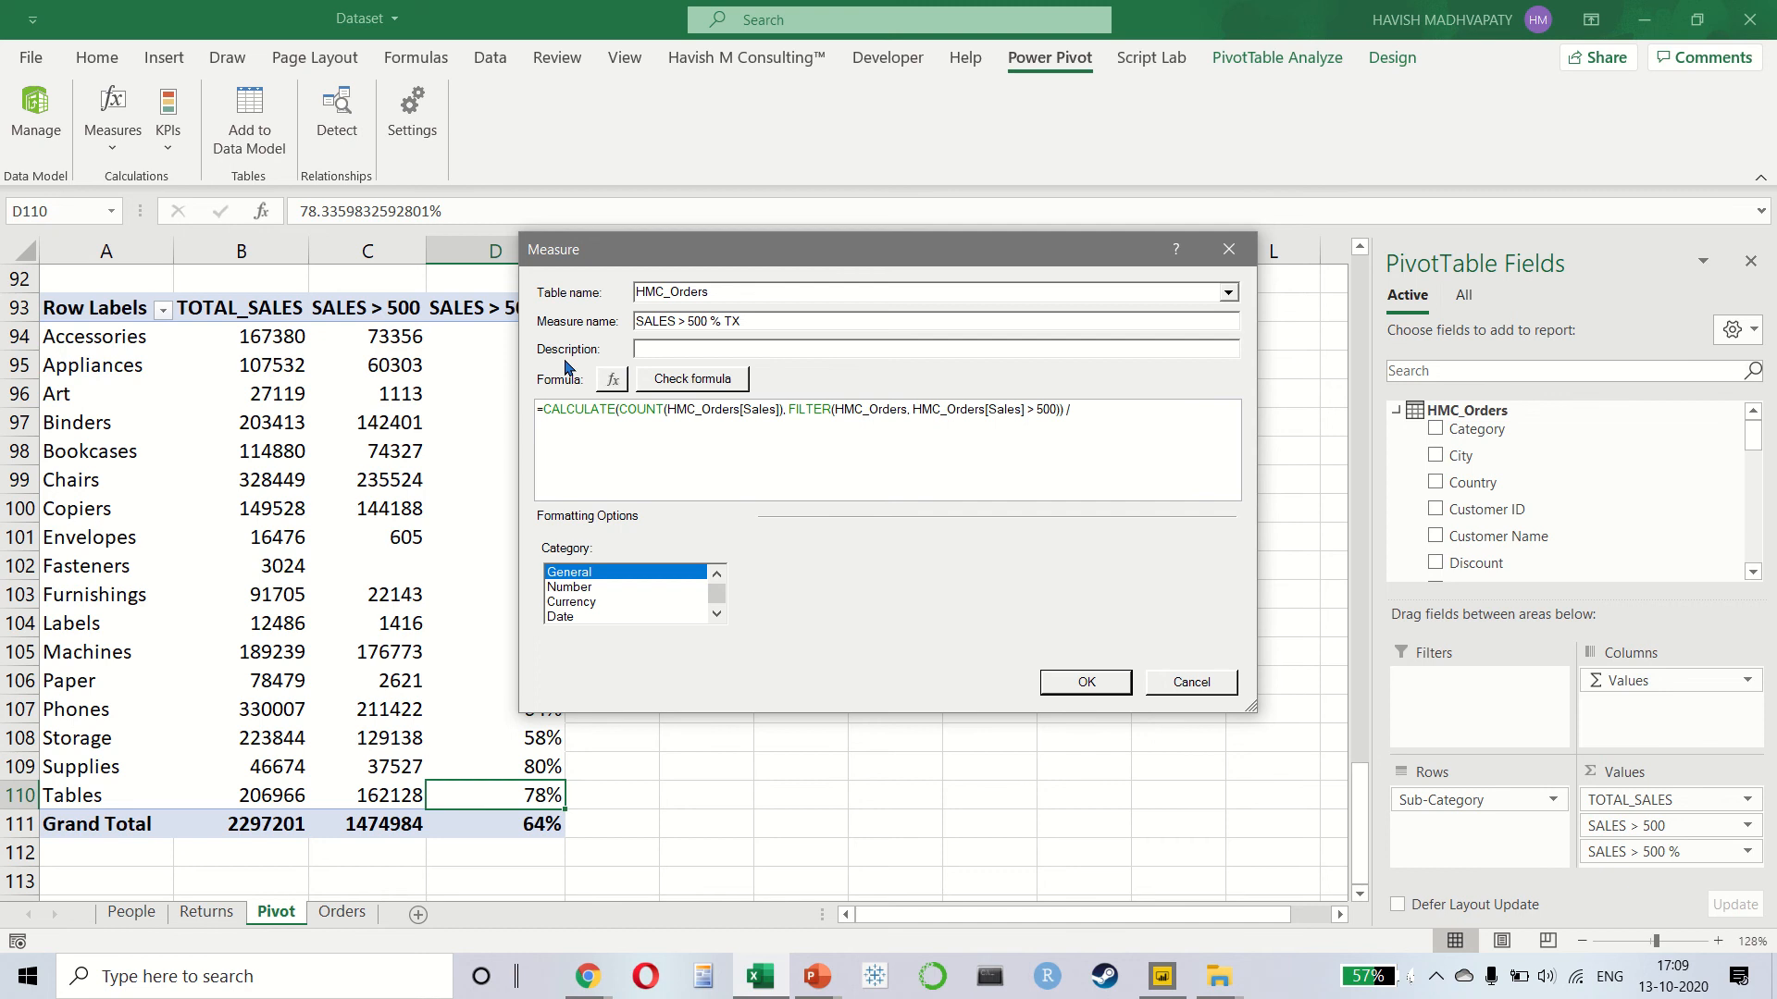
{"action": "type", "text": "COUNT(SA"}
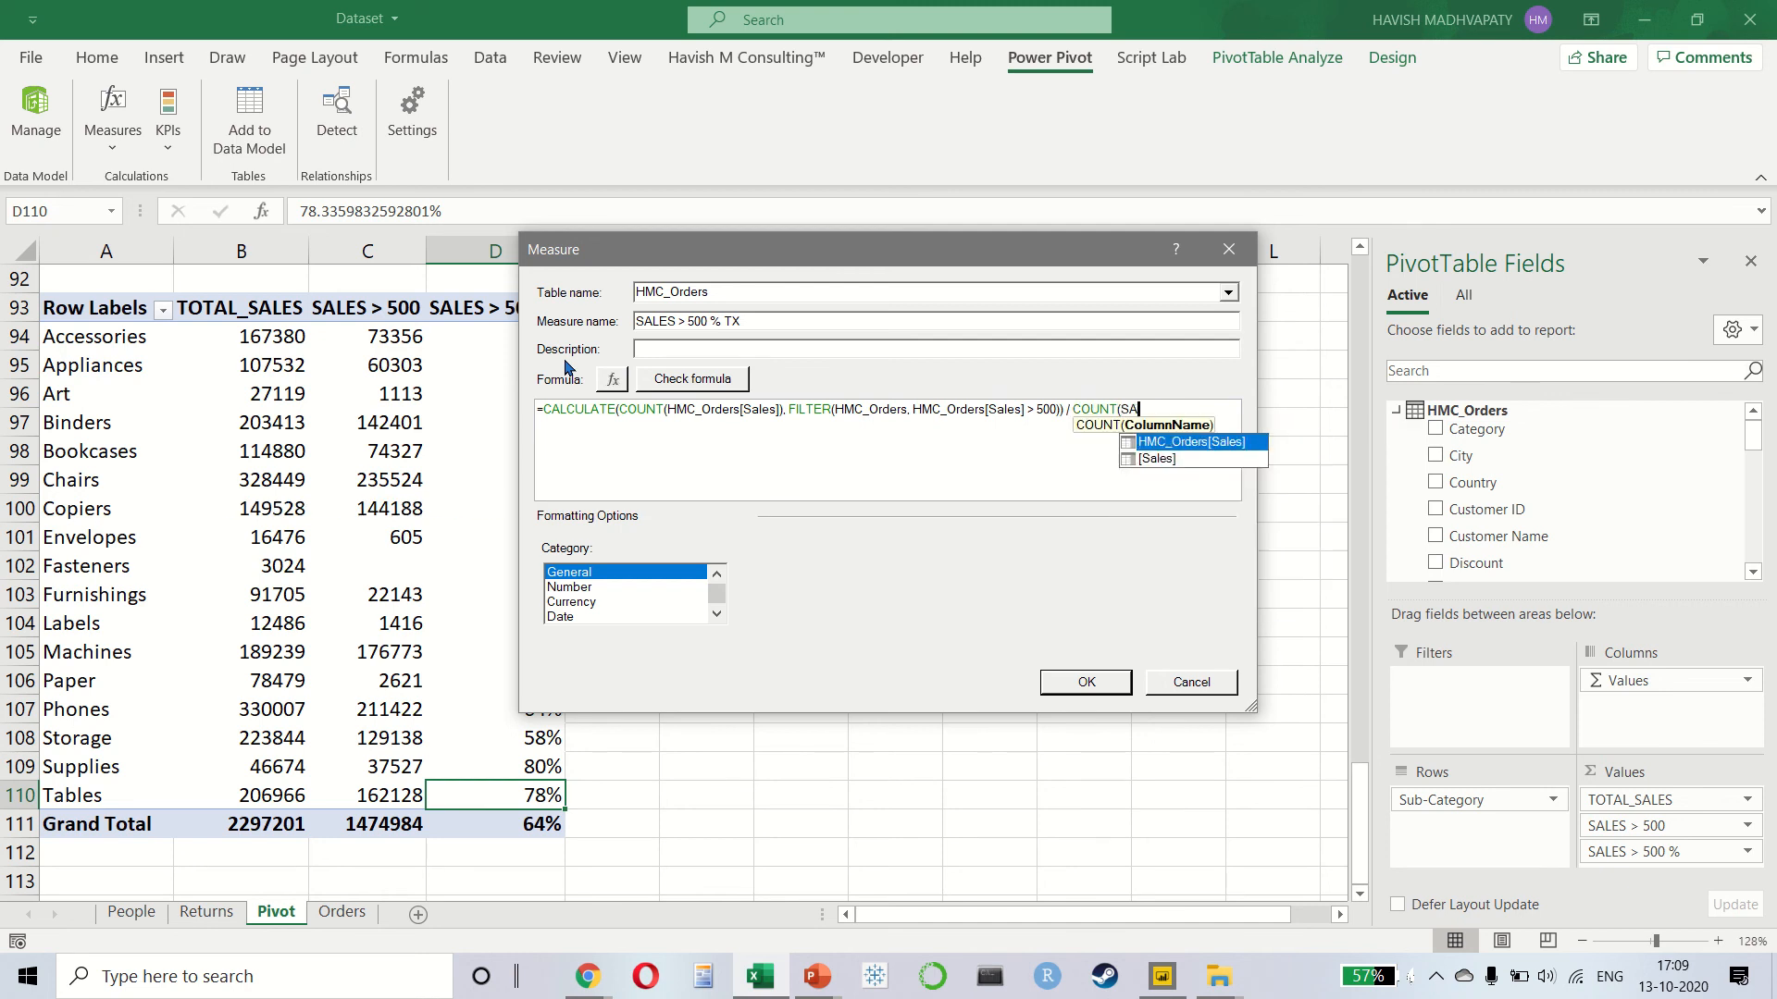
{"action": "type", "text": "LES"}
{"action": "key", "text": "Tab"}
{"action": "type", "text": ")"}
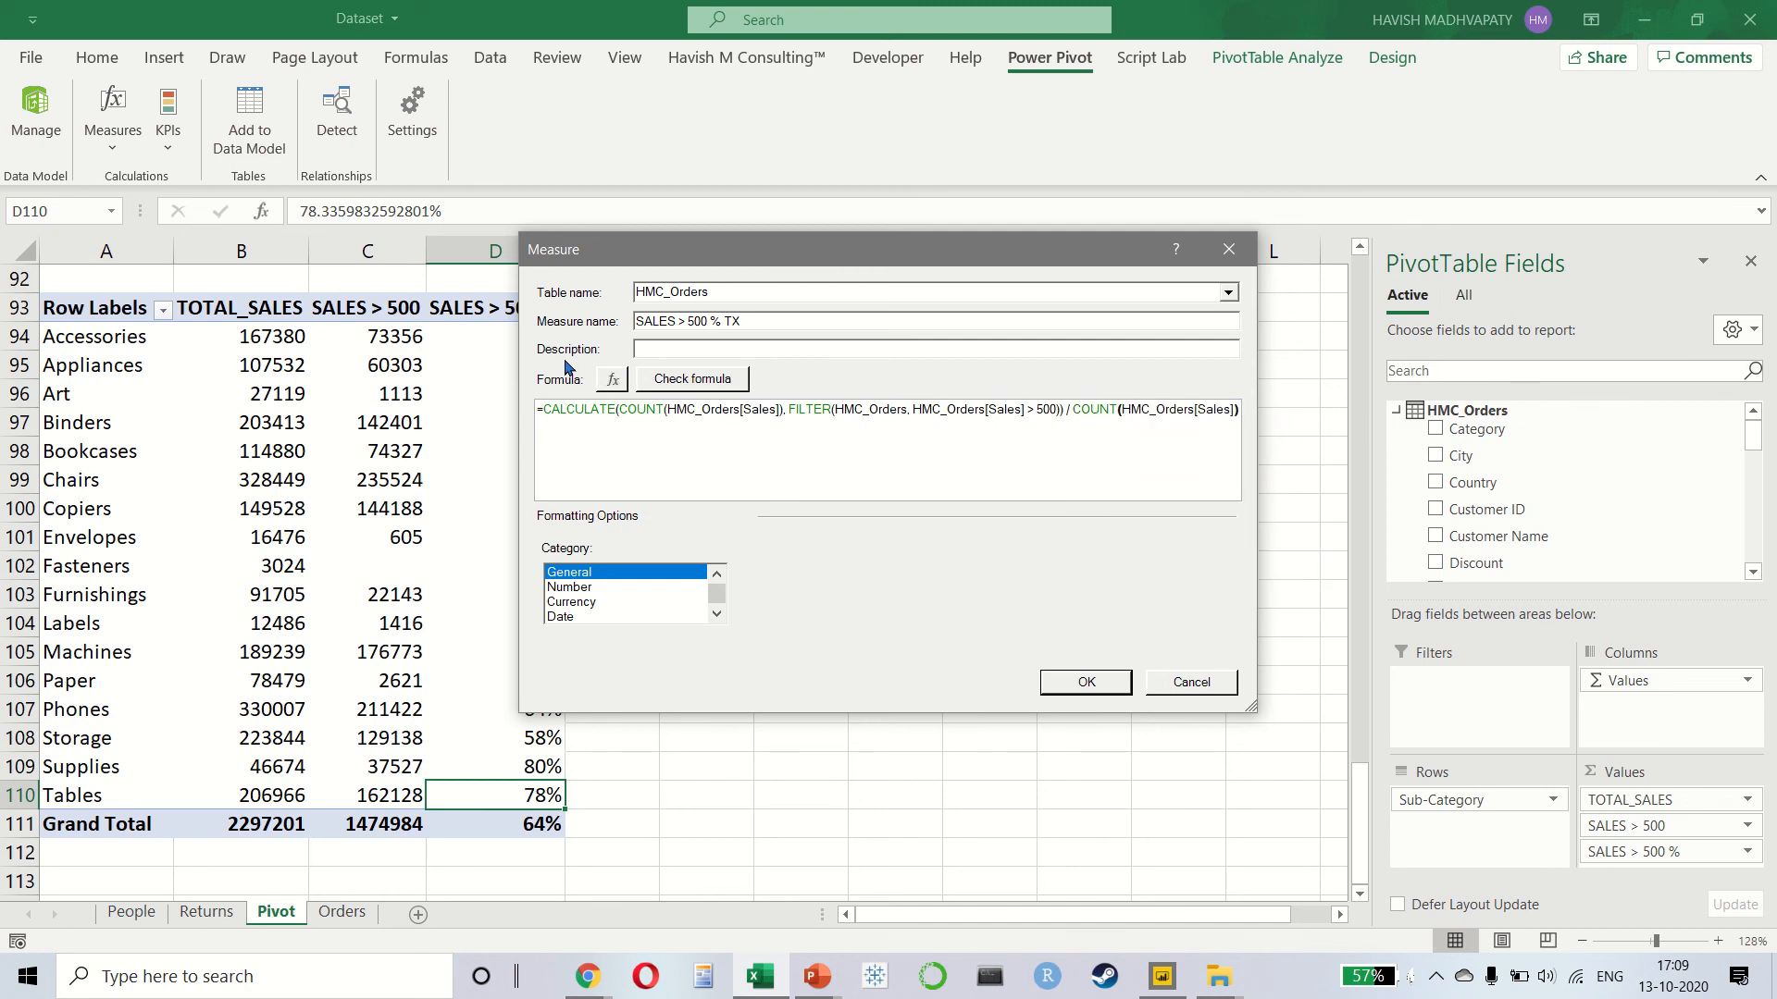
- Review the formula's count expression, filter condition and denominator by highlighting each part
{"action": "left_click_drag", "start_coordinate": [573, 409], "coordinate": [1237, 421]}
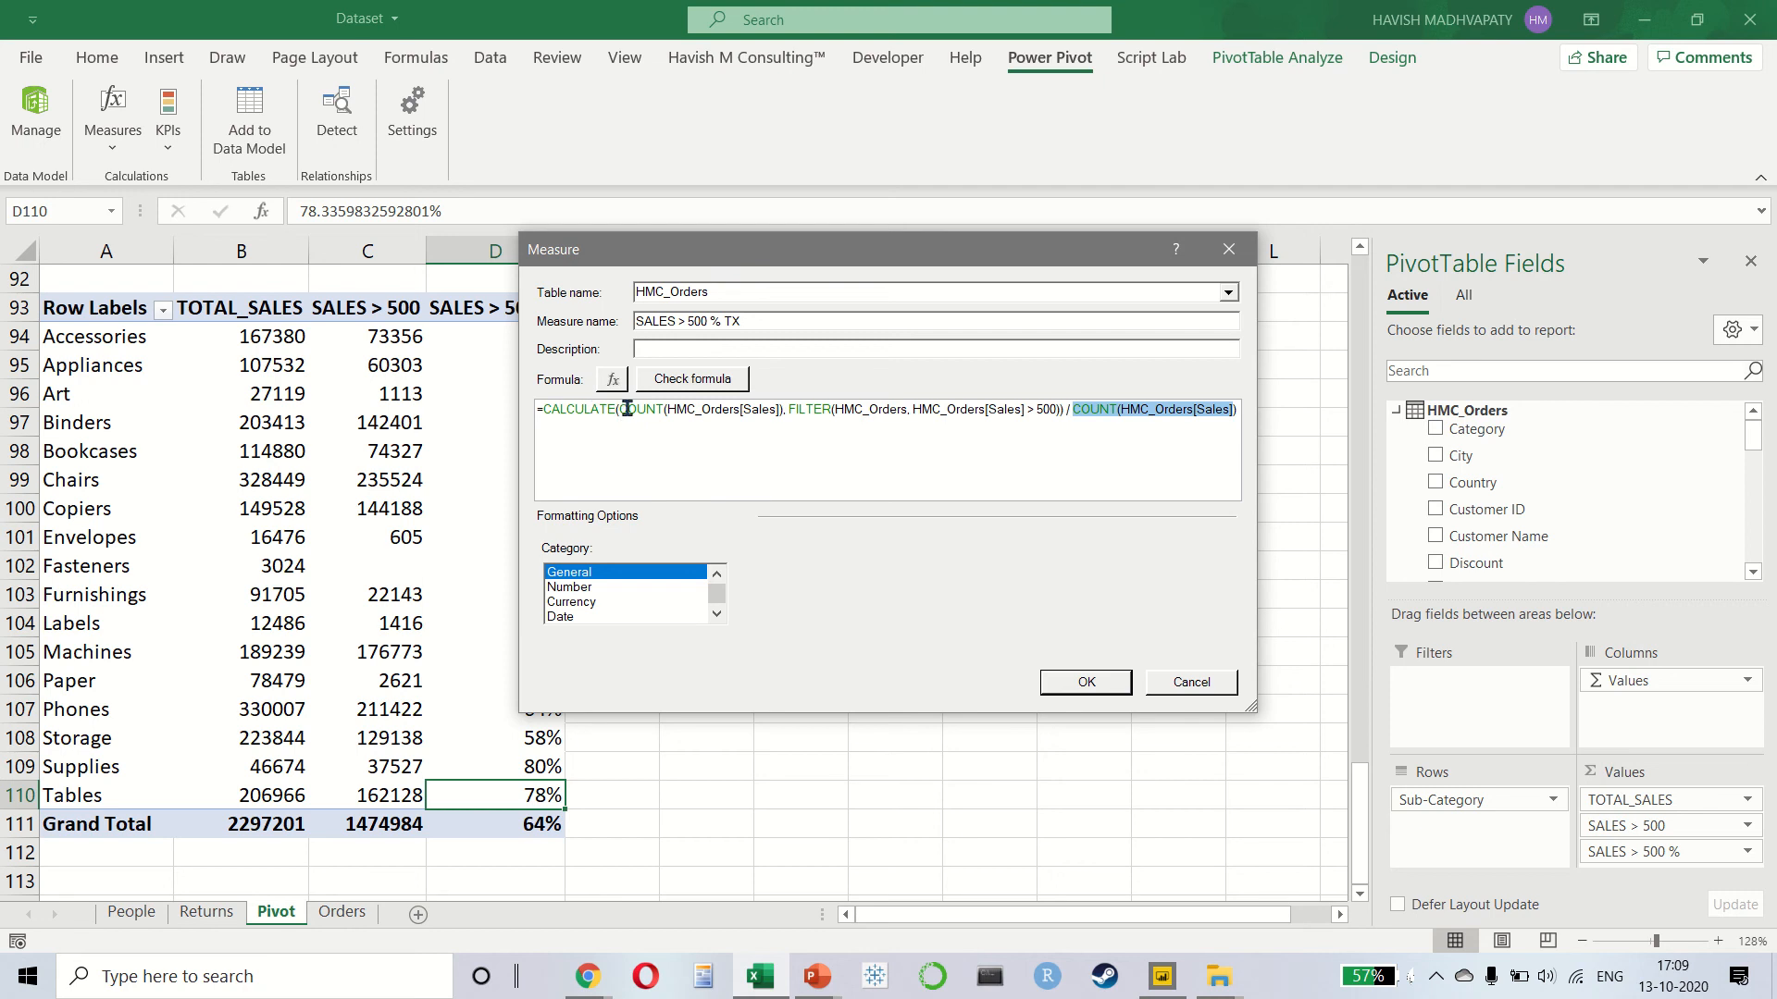
{"action": "left_click_drag", "start_coordinate": [622, 410], "coordinate": [777, 411]}
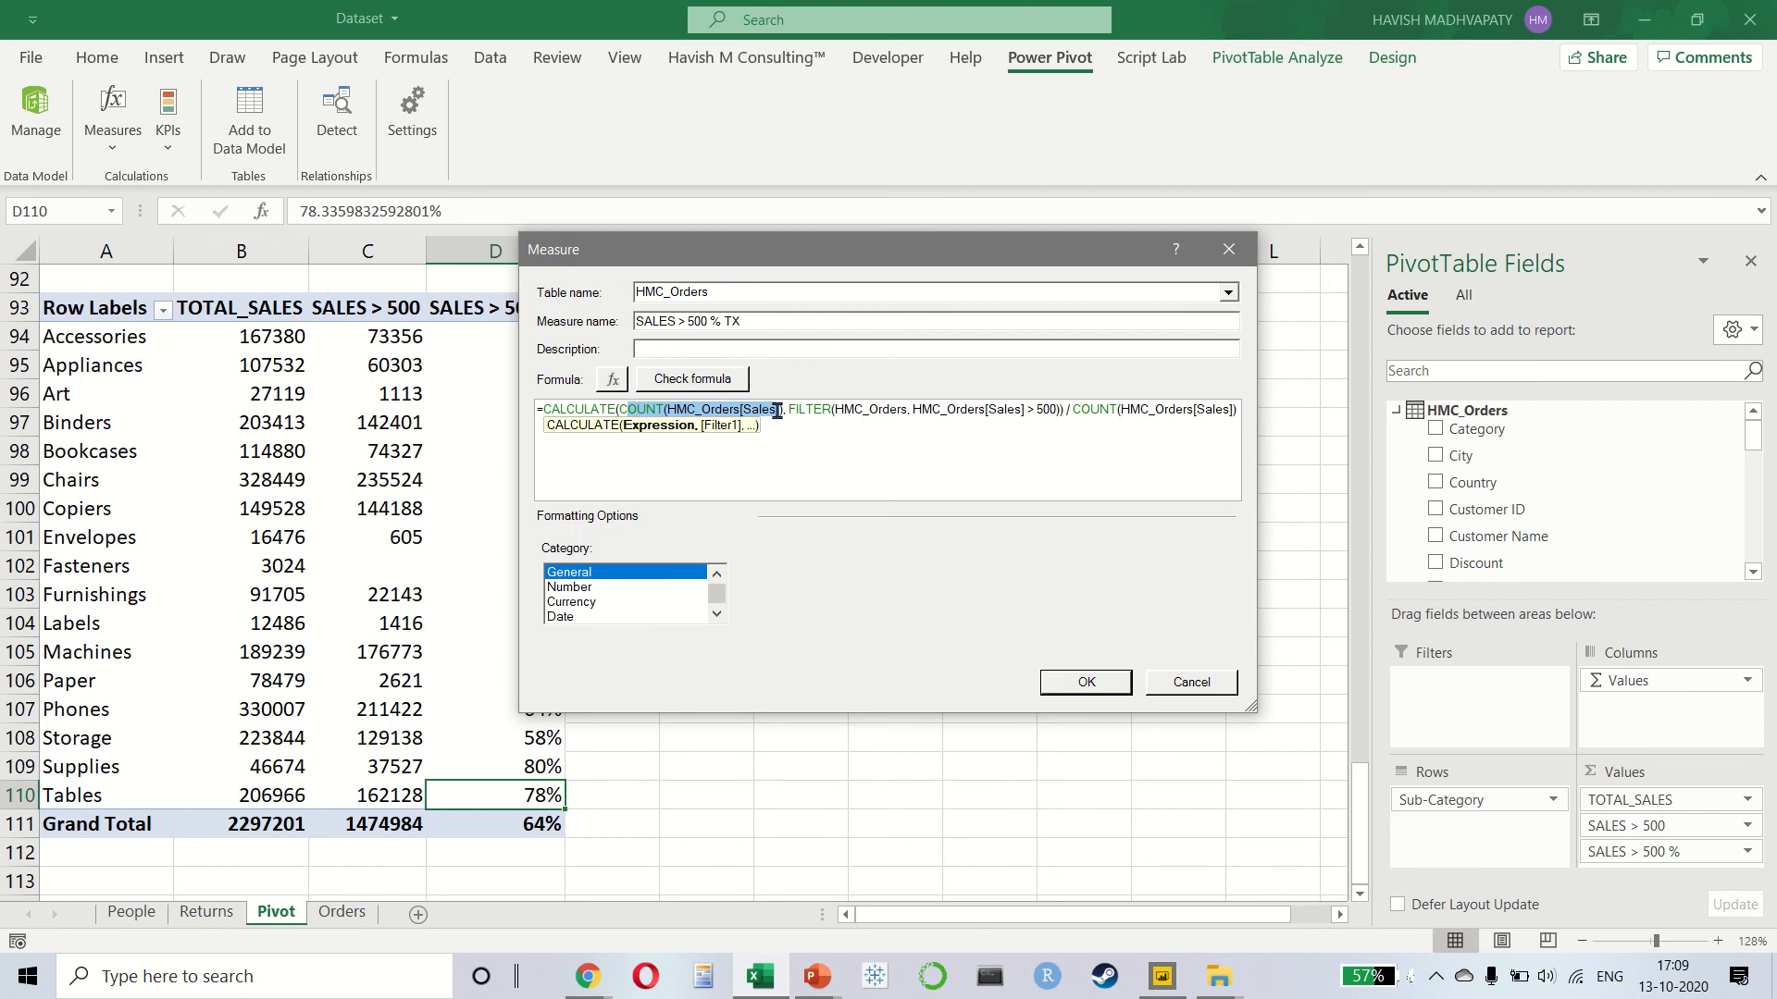
{"action": "left_click_drag", "start_coordinate": [798, 411], "coordinate": [1056, 407]}
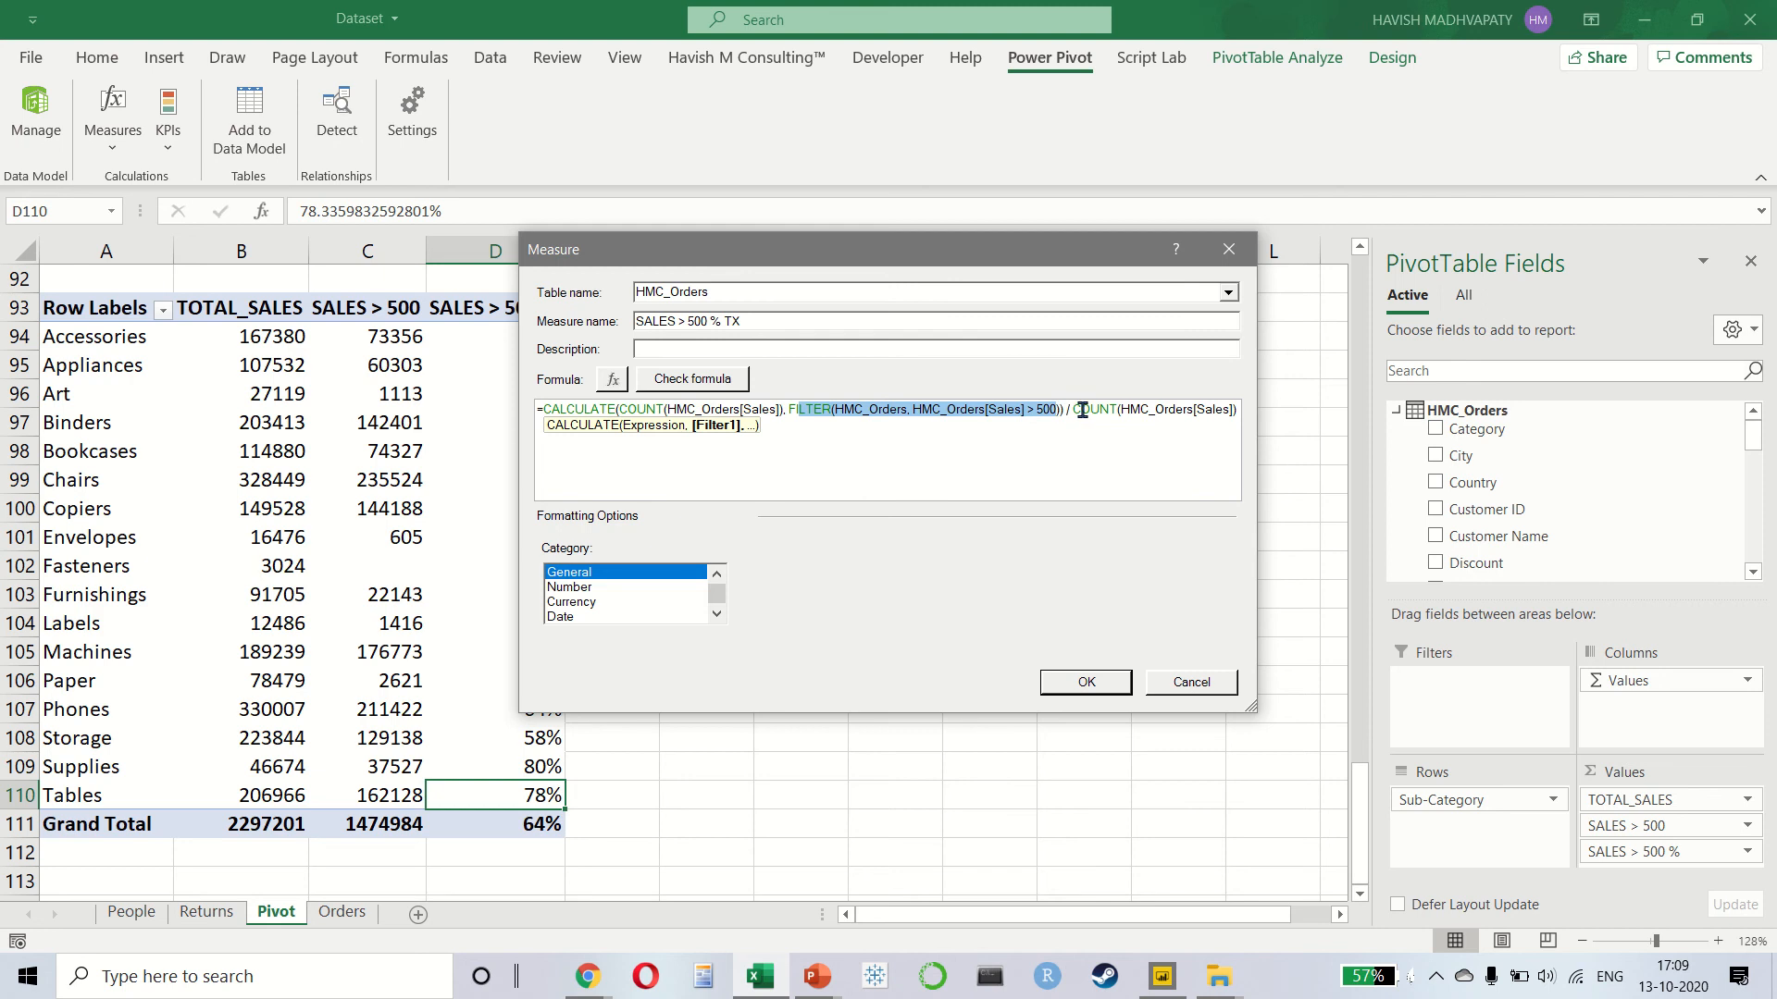
{"action": "left_click_drag", "start_coordinate": [1080, 409], "coordinate": [1241, 398]}
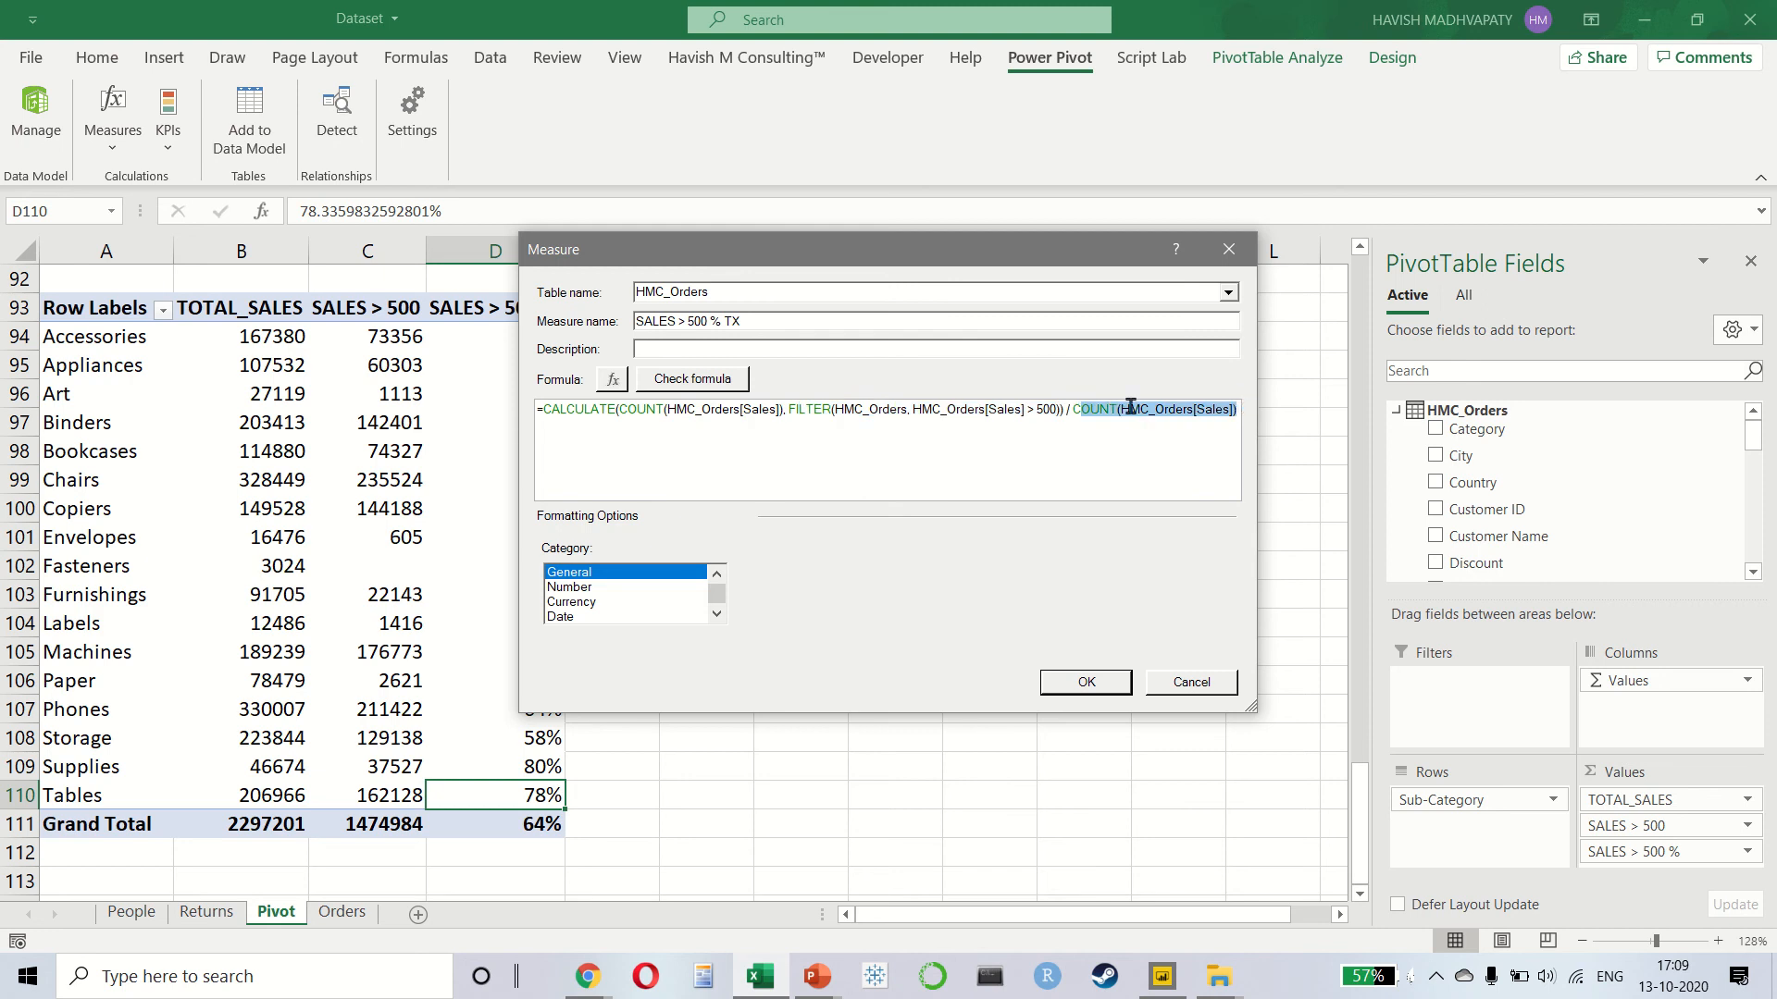
{"action": "left_click", "coordinate": [1084, 410]}
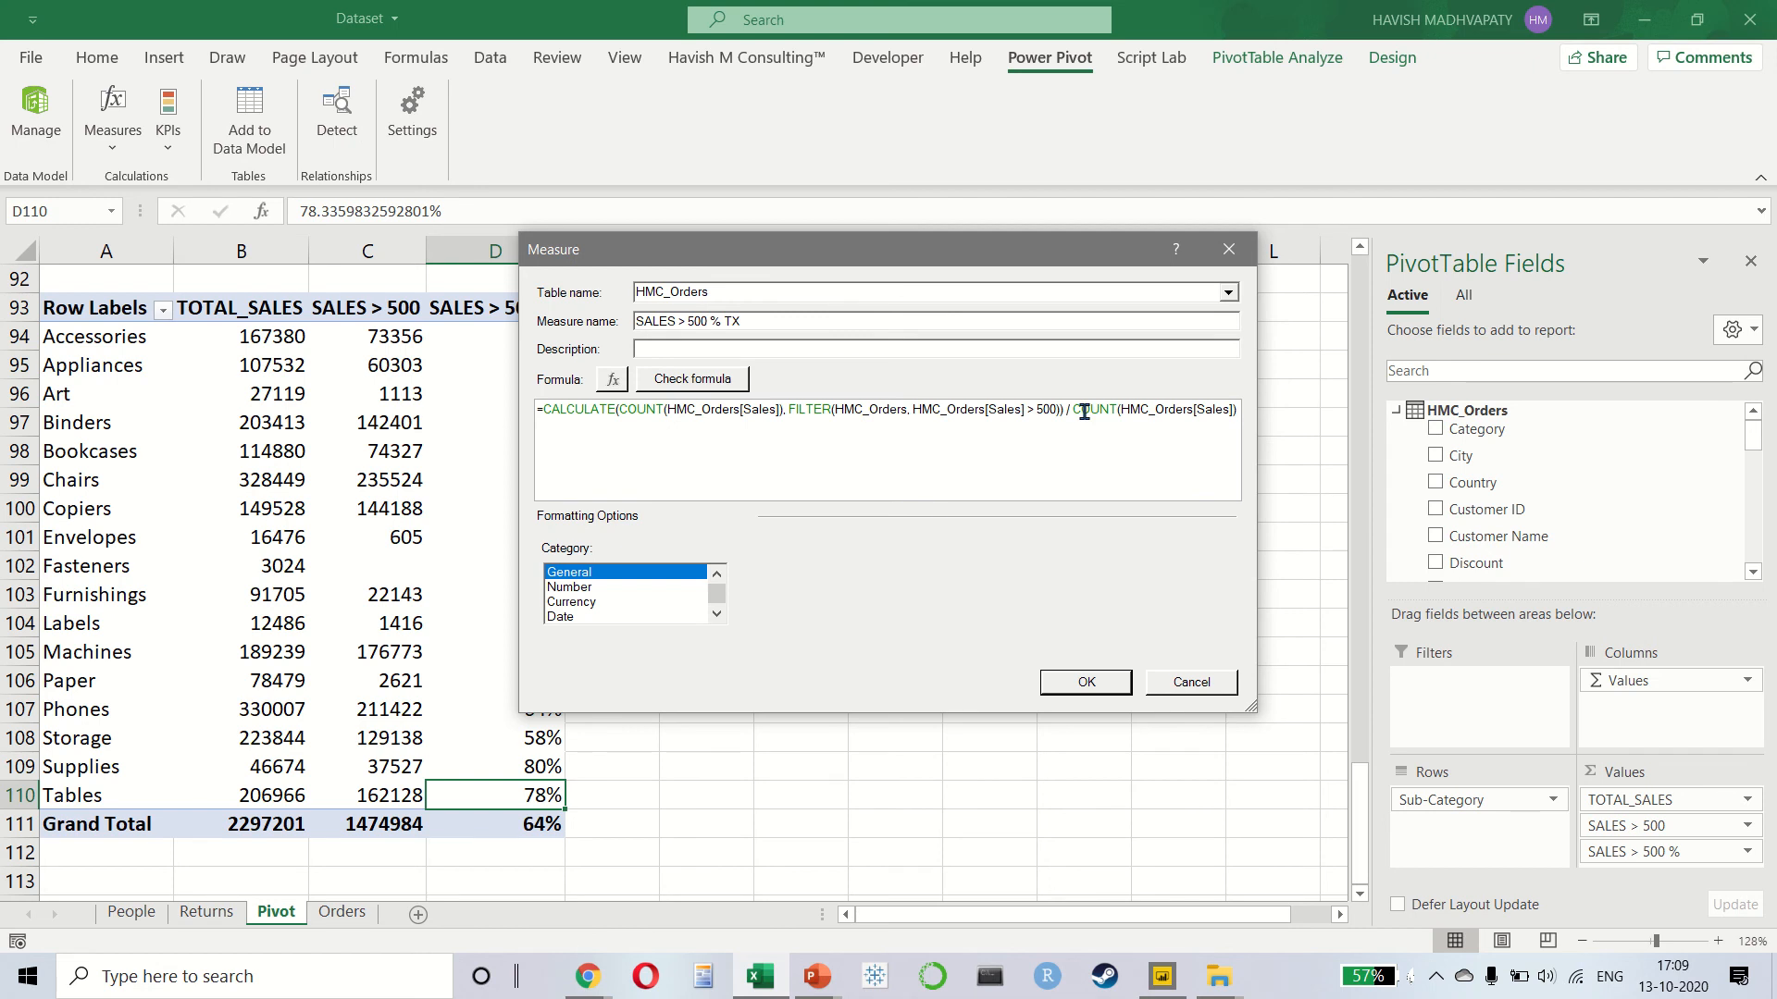
- Copy the whole formula of the SALES > 500 % TX measure and switch to the Chrome window showing DAX Guide
{"action": "key", "text": "ctrl+a"}
{"action": "key", "text": "alt+Tab"}
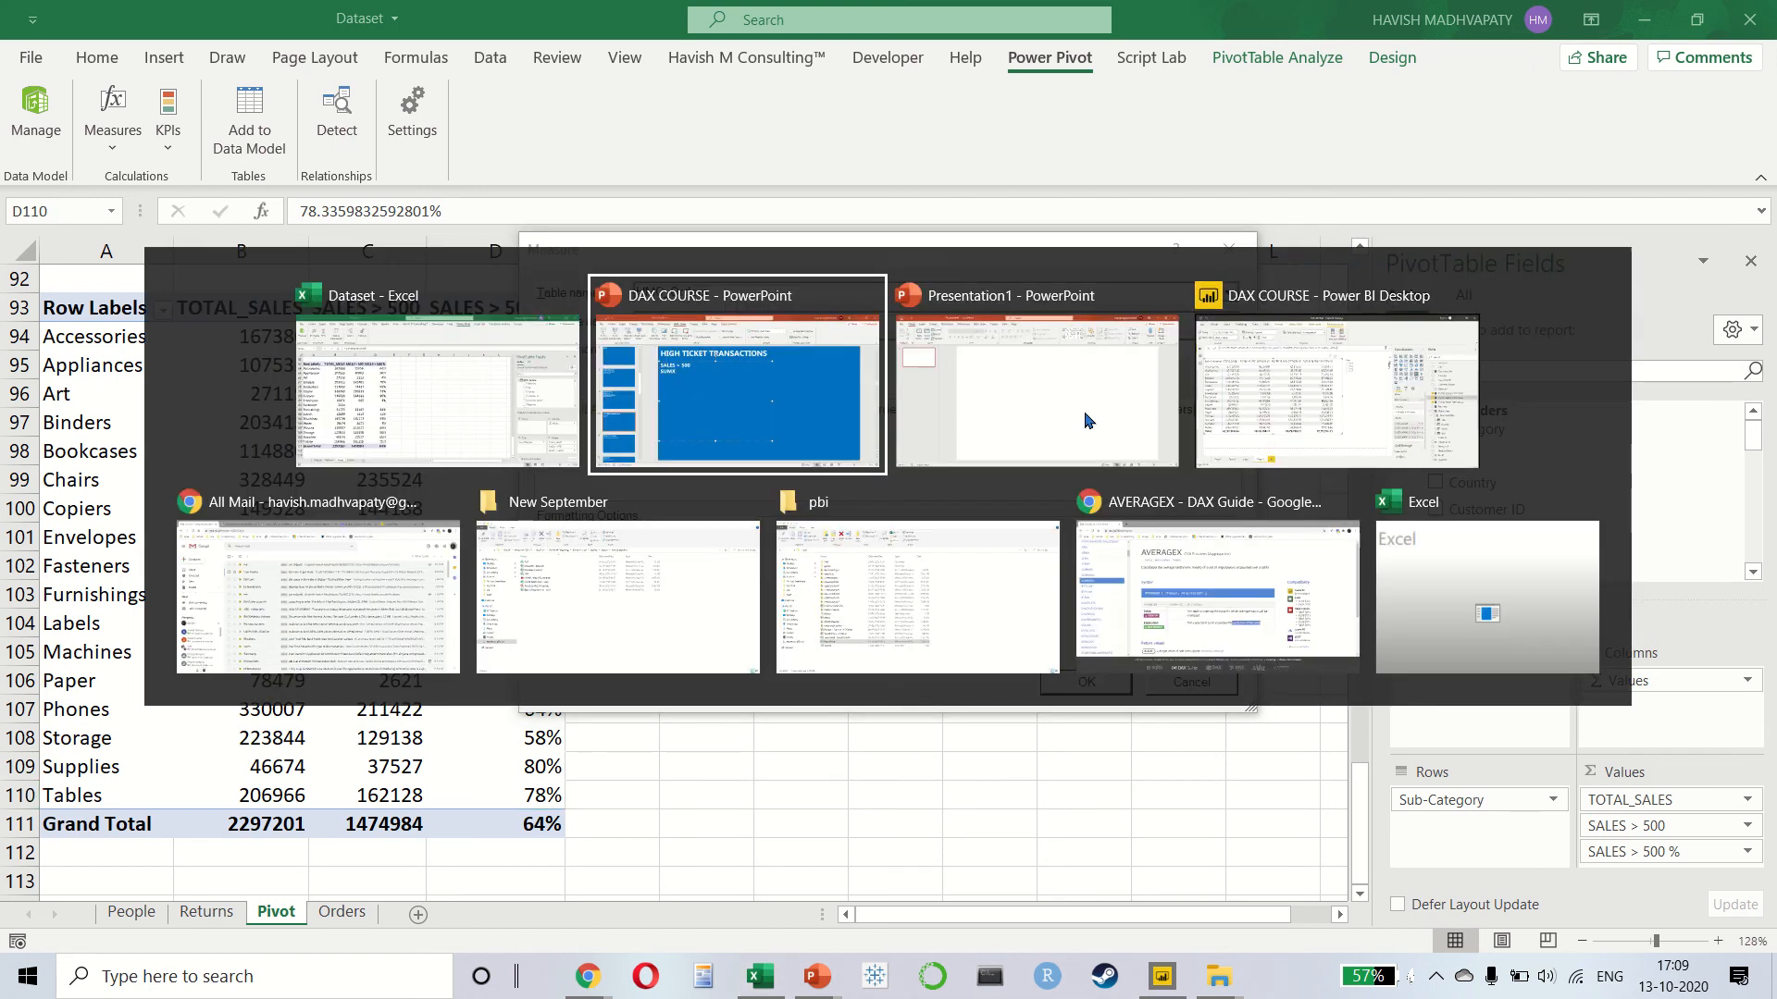
{"action": "key", "text": "alt+Tab"}
{"action": "key", "text": "alt+Tab"}
{"action": "key", "text": "alt+Tab"}
{"action": "key", "text": "alt+Tab"}
{"action": "key", "text": "alt+Tab"}
{"action": "key", "text": "alt+Tab"}
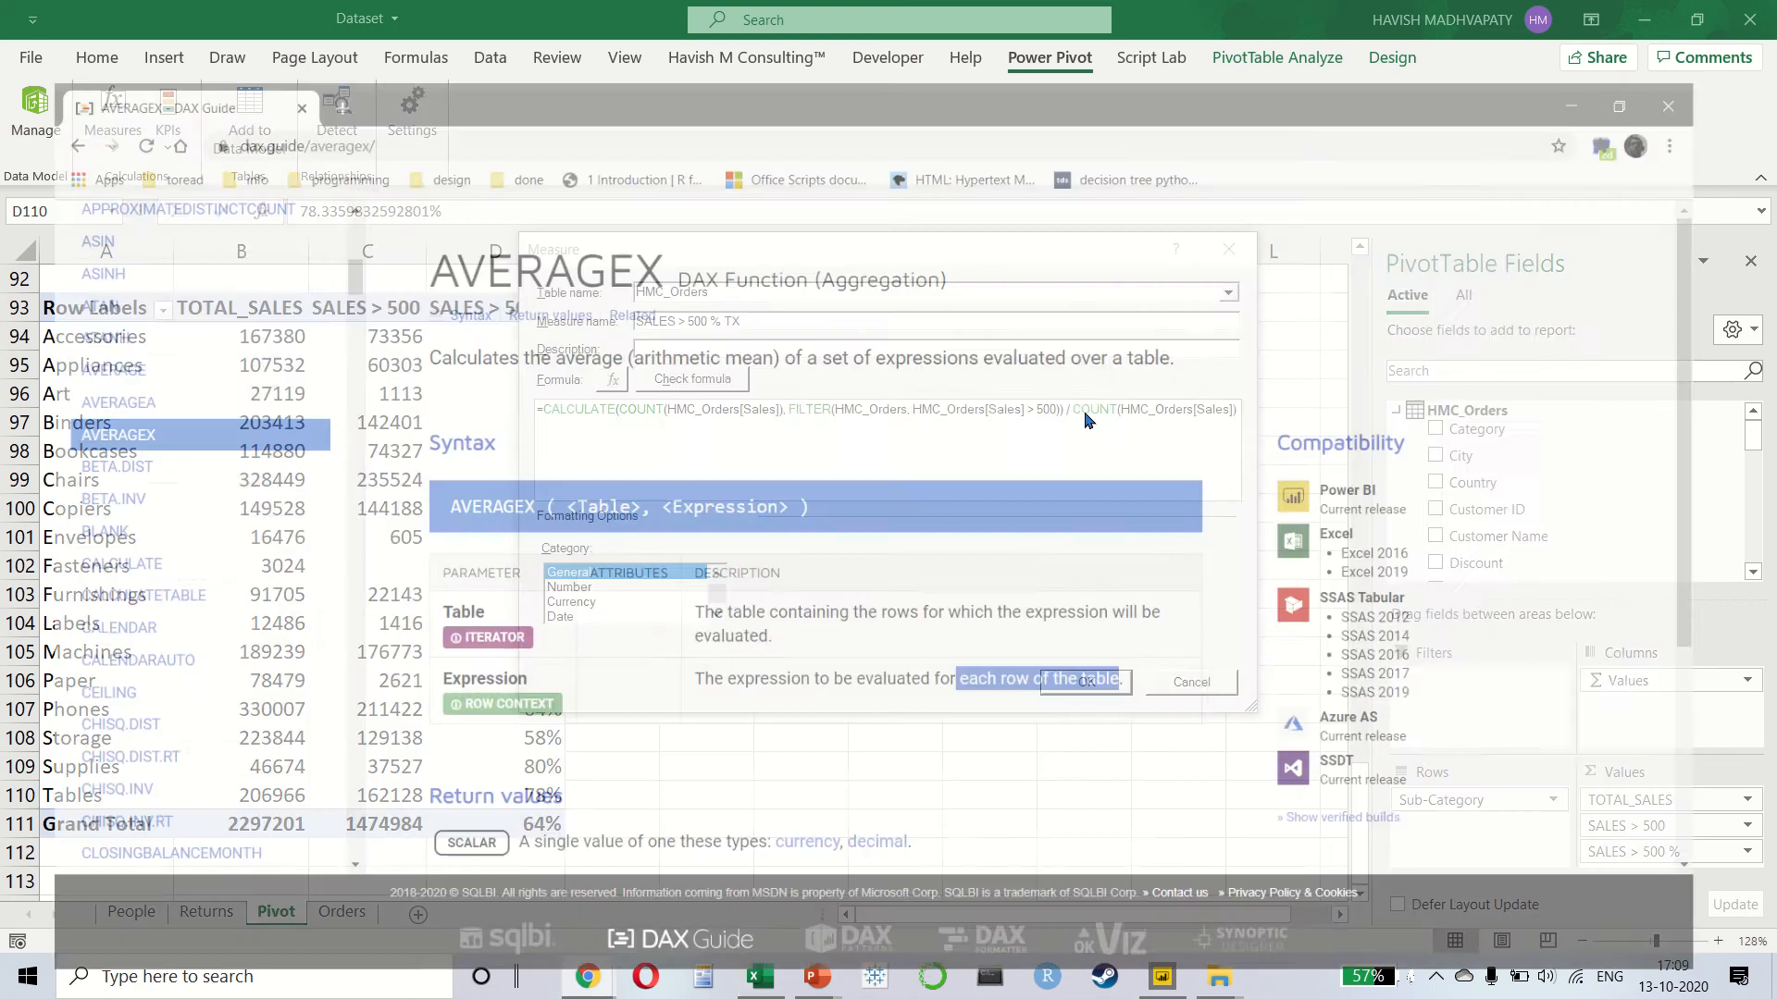
- Search the web for DAX FORMATTER and open the DAX Formatter by SQLBI site
{"action": "key", "text": "ctrl+l"}
{"action": "type", "text": "DAX FORMATTER"}
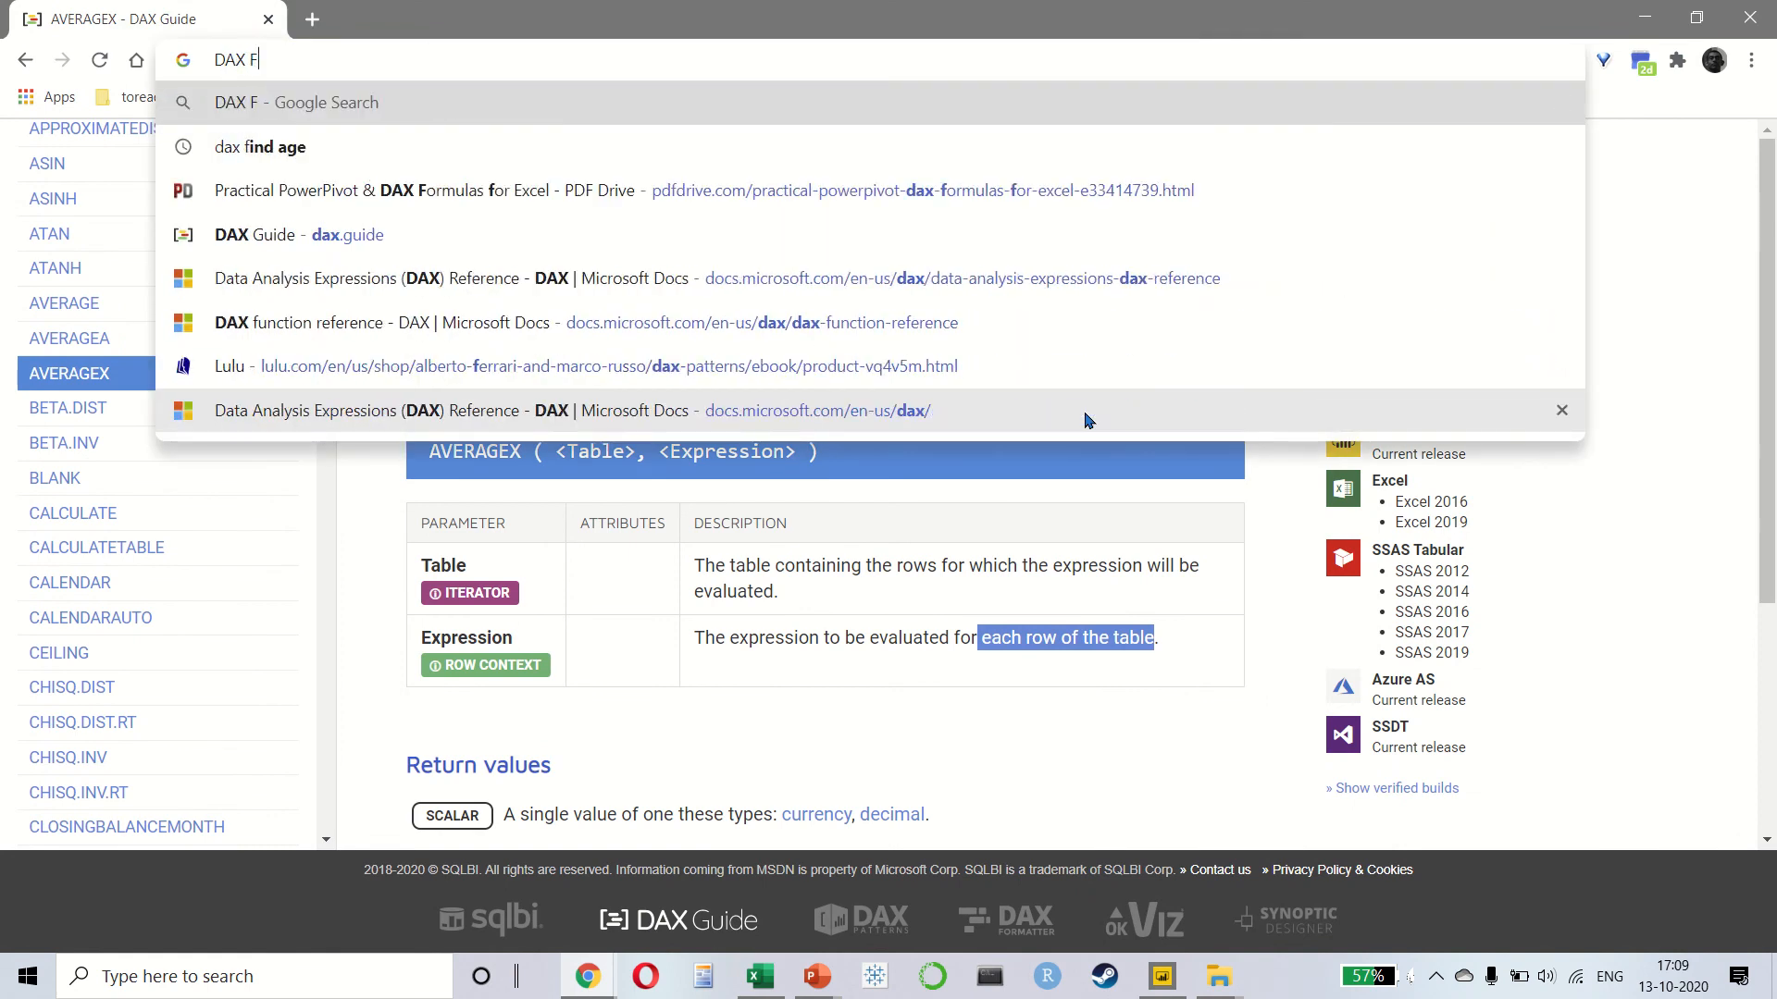
{"action": "key", "text": "Return"}
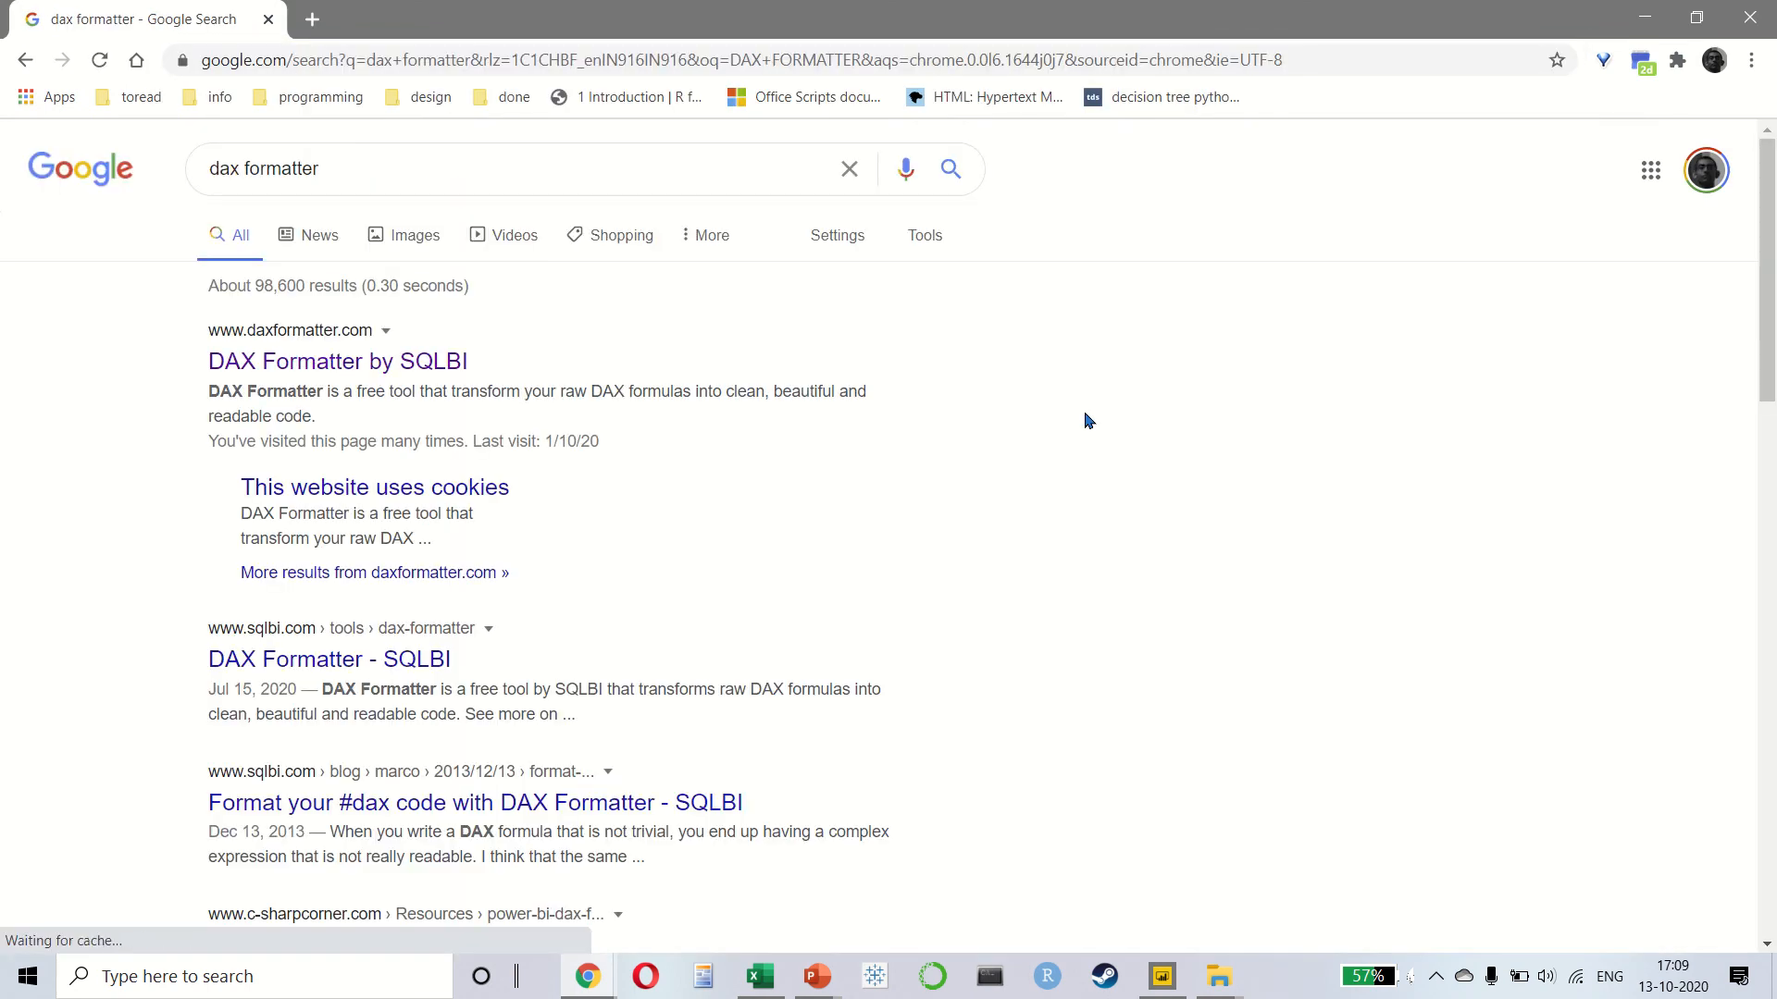
{"action": "left_click", "coordinate": [350, 361]}
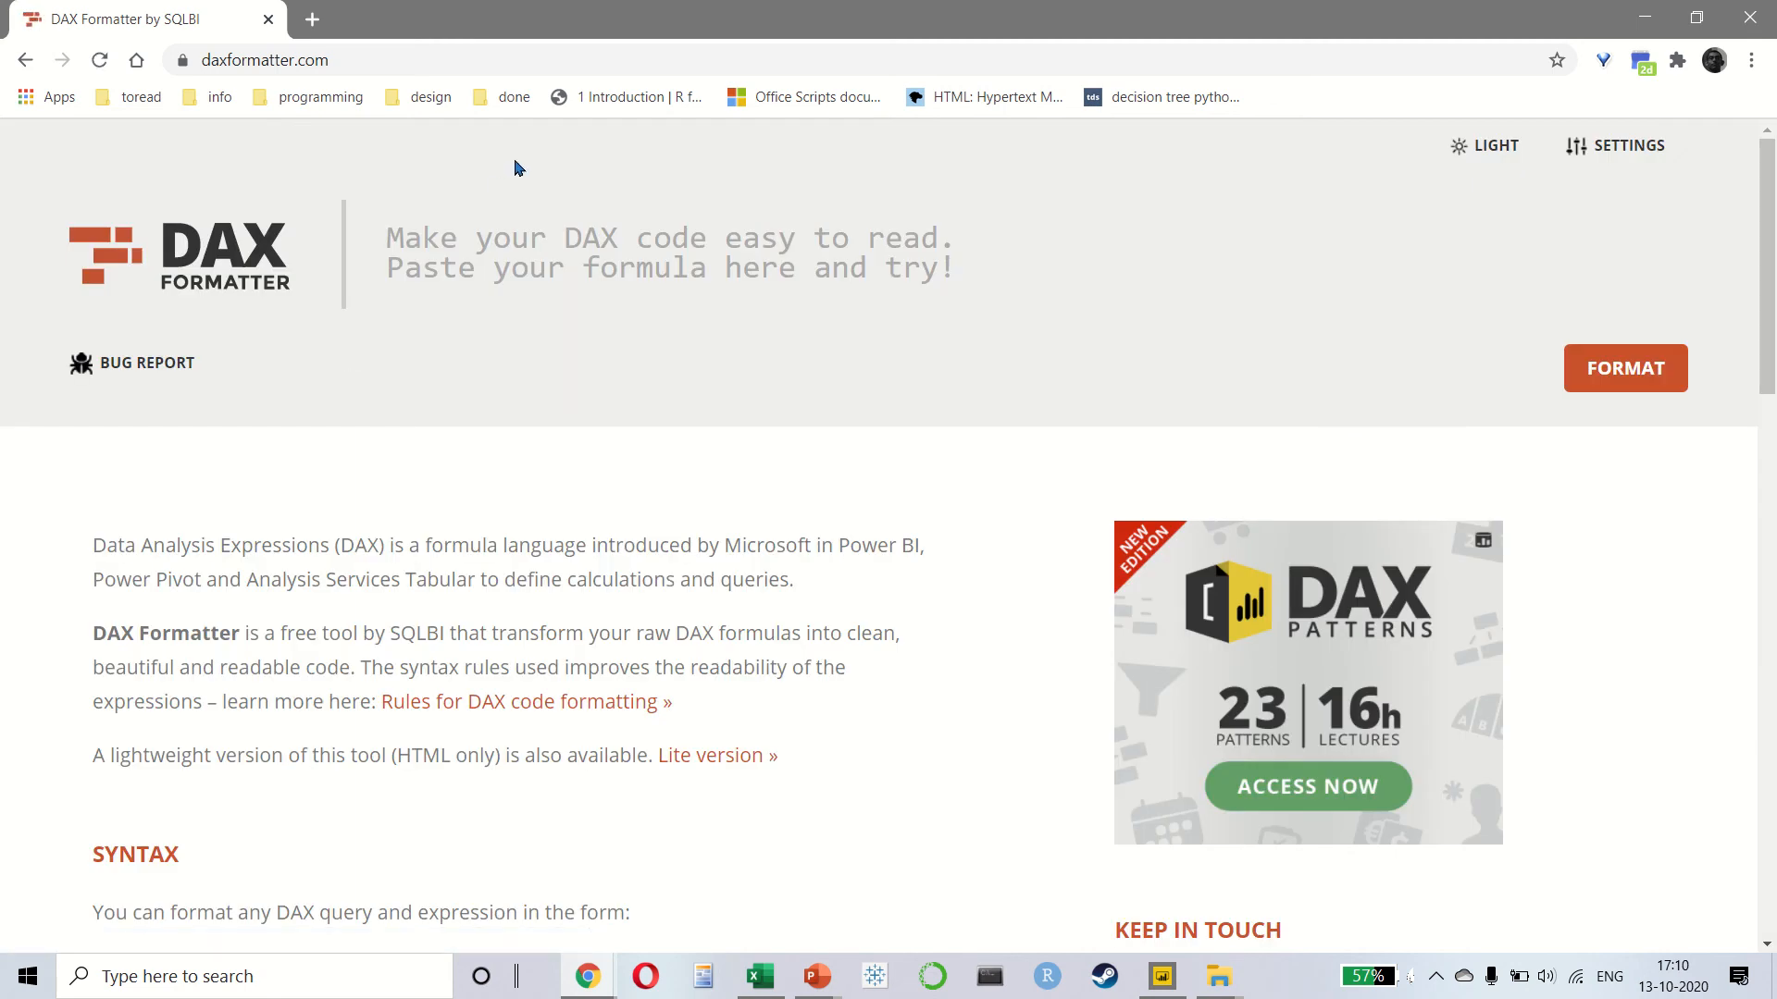
- Format the copied CALCULATE formula with DAX Formatter and copy the formatted code
{"action": "left_click", "coordinate": [543, 249]}
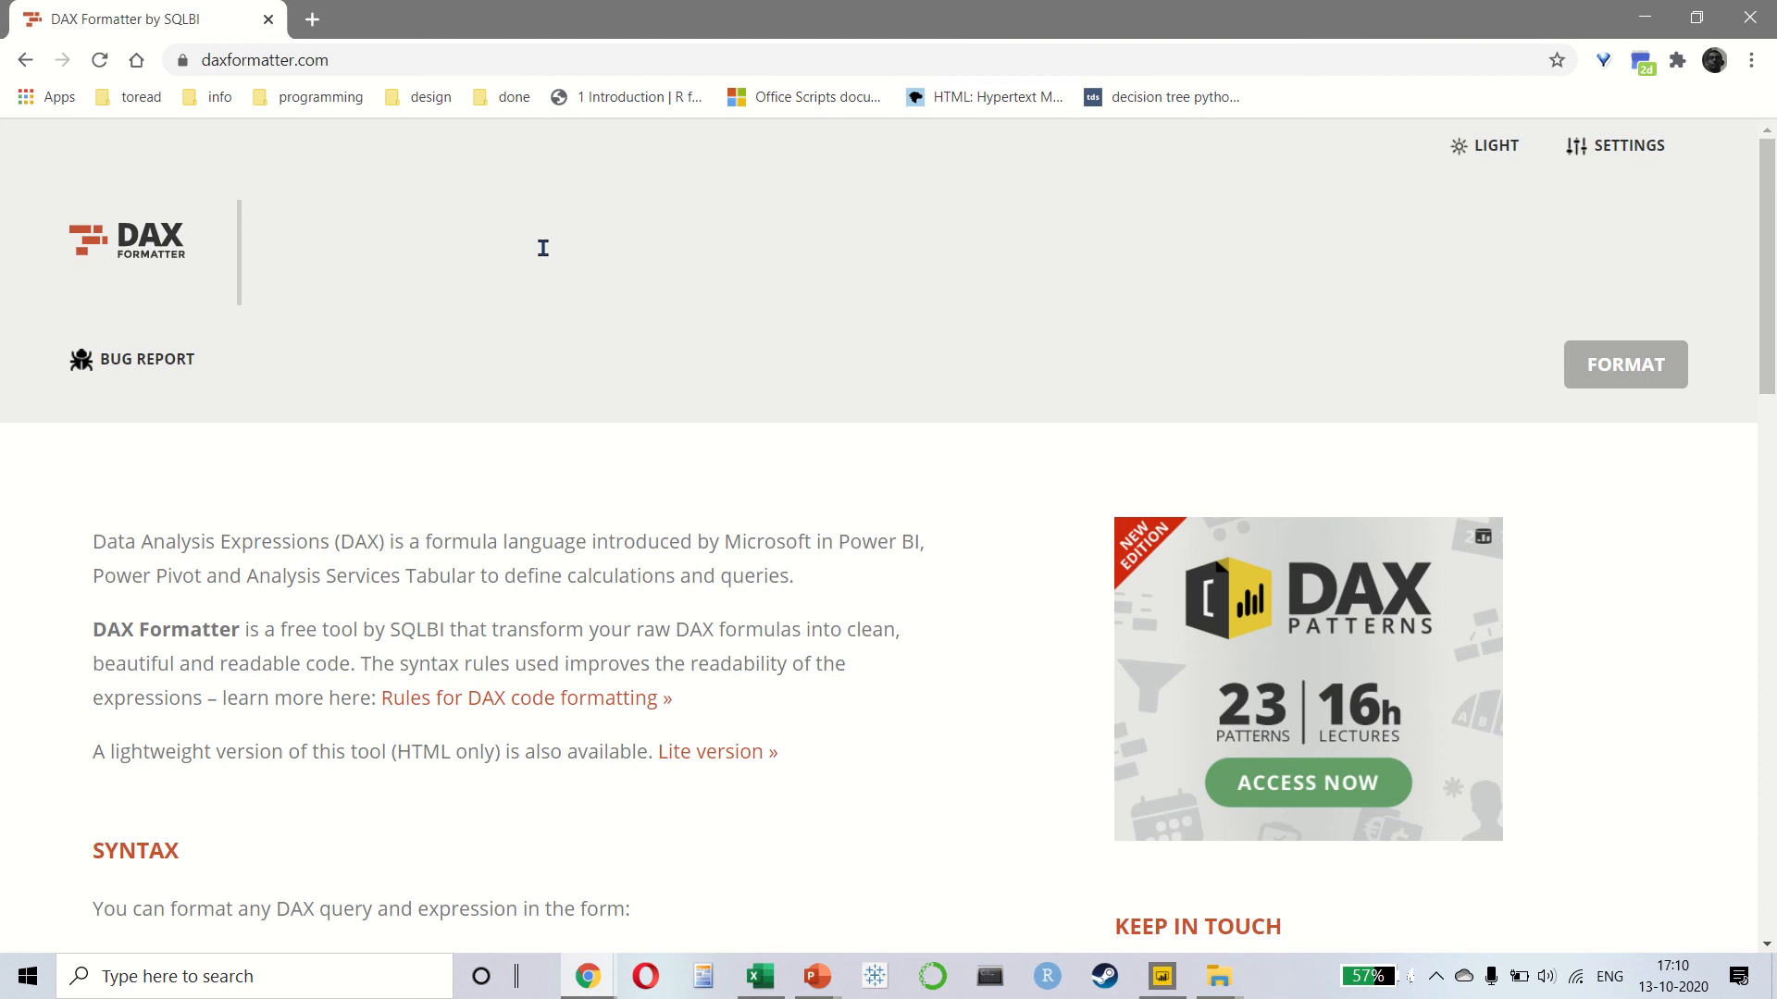
{"action": "type", "text": "=CALCULATE(COUNT(HMC_Orders[Sales]), FILTER(HMC_Orders, HMC_Orders[Sales] > 500)) / COUNT(HMC_Orders[Sales])"}
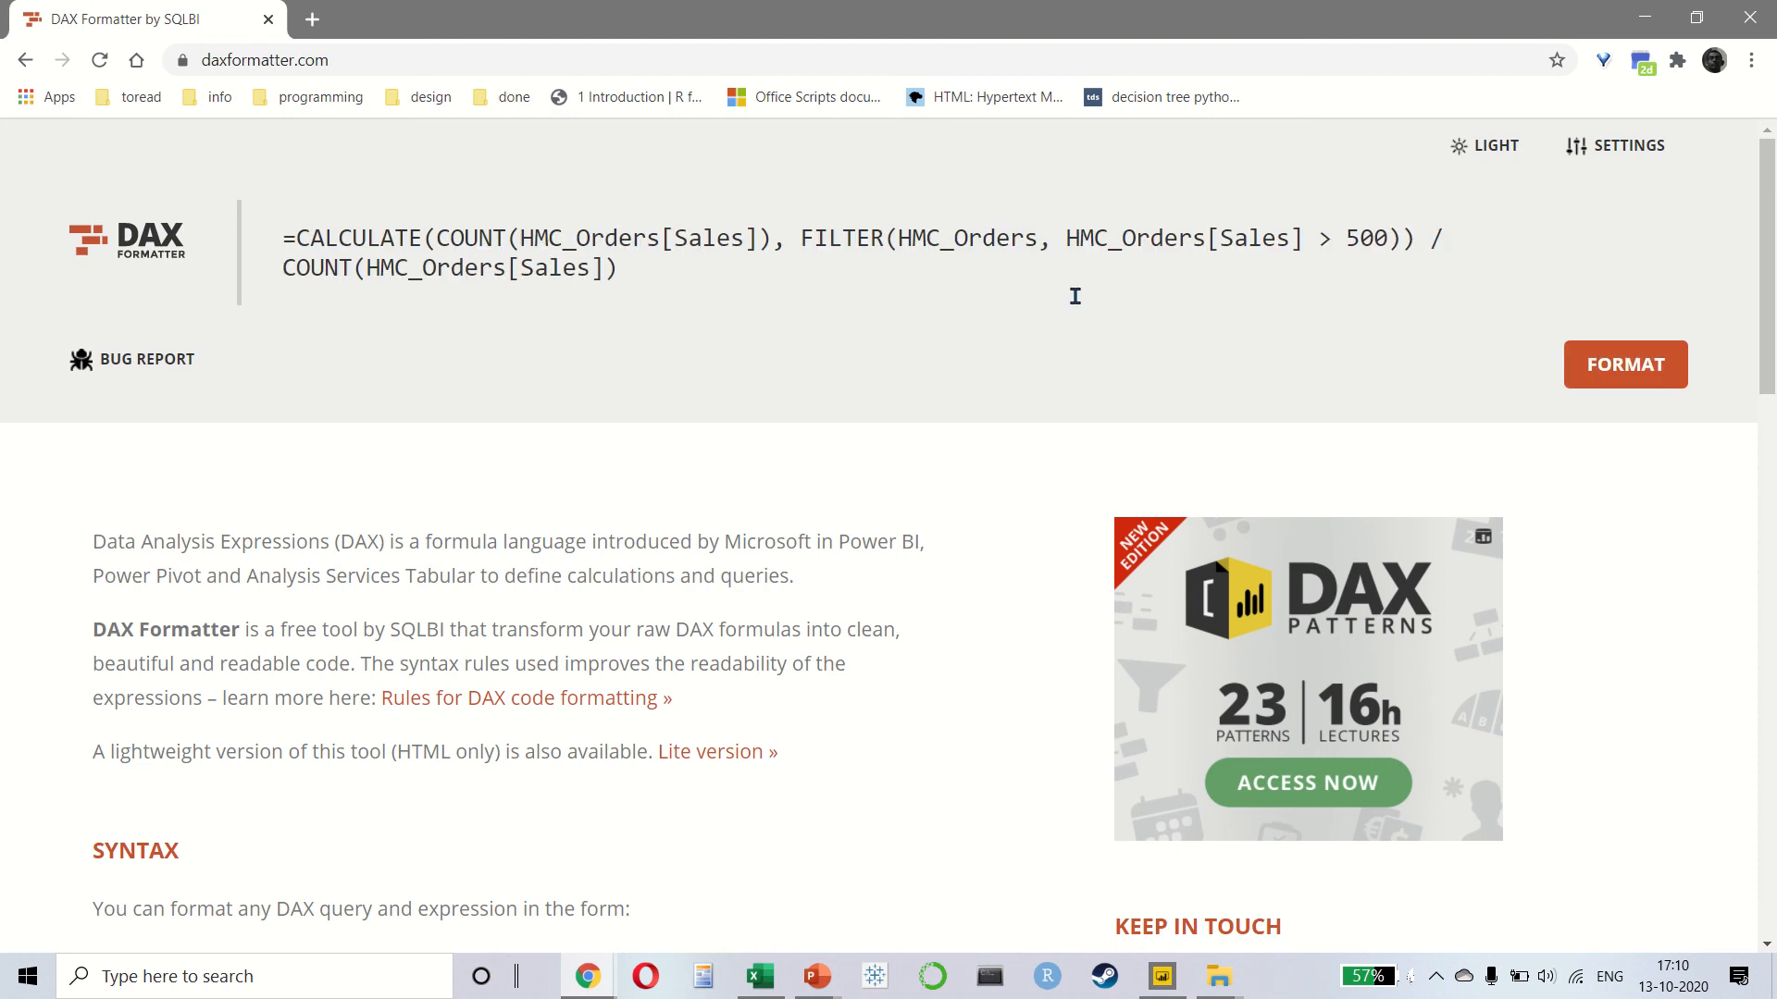
{"action": "left_click", "coordinate": [1579, 363]}
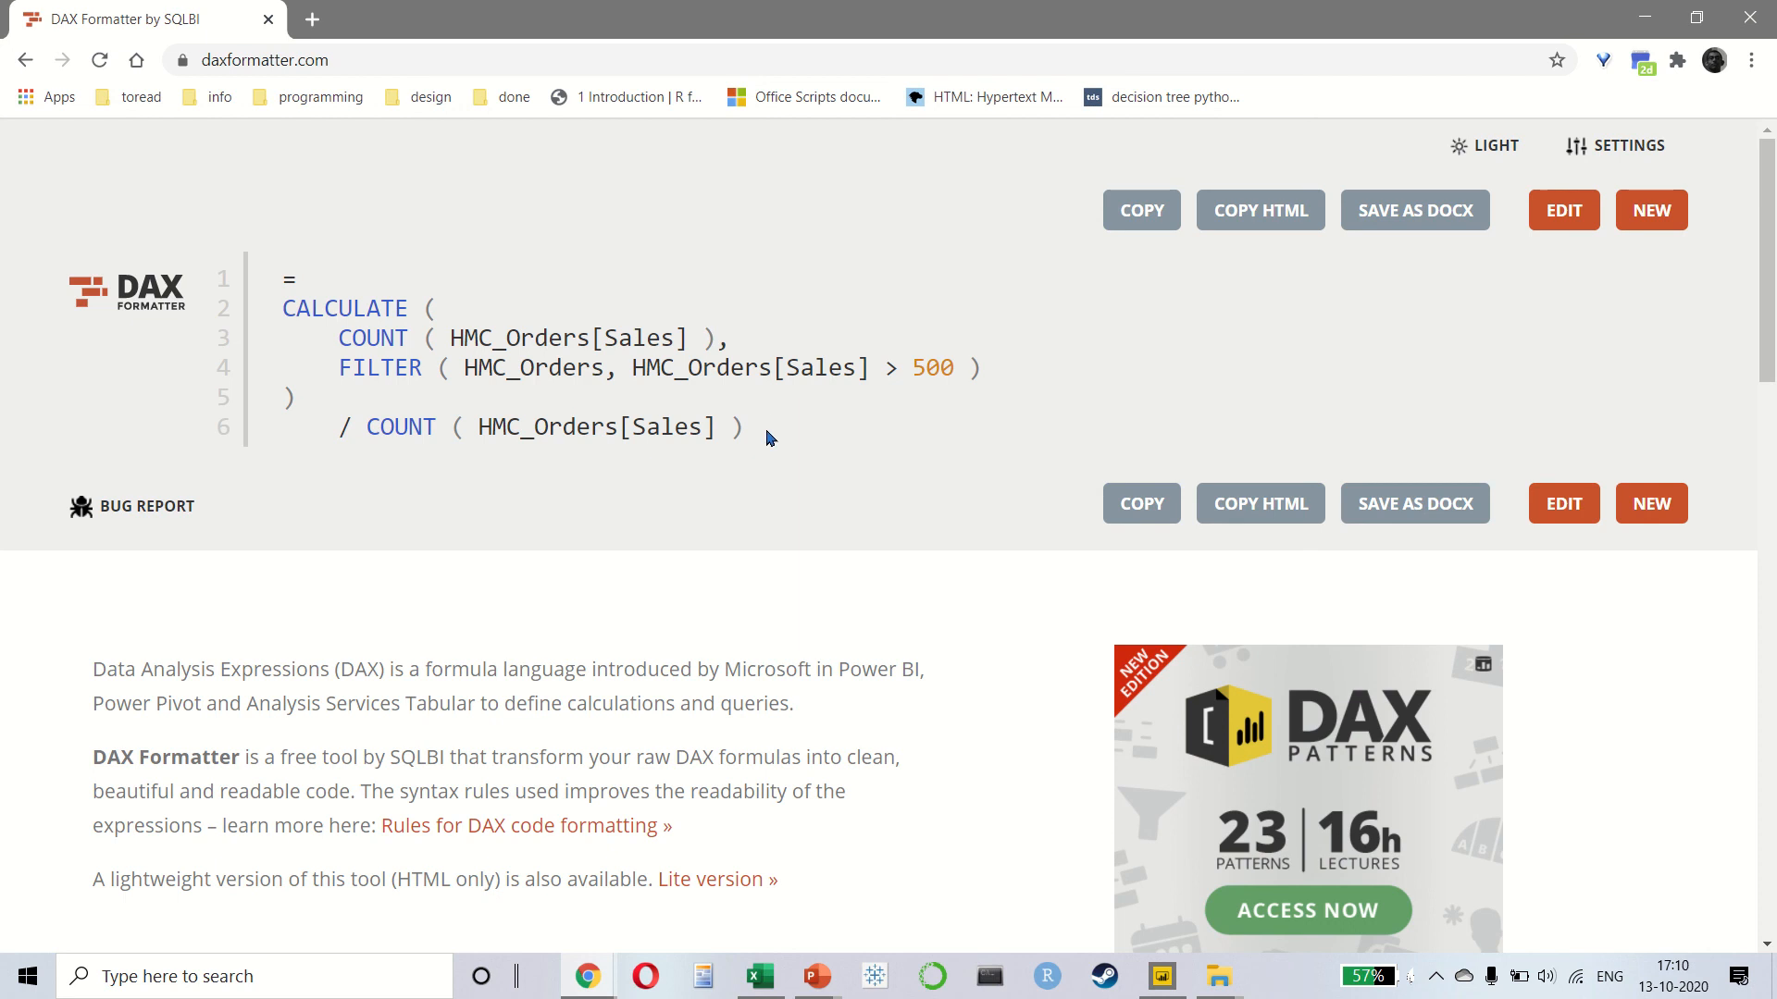
{"action": "left_click_drag", "start_coordinate": [753, 439], "coordinate": [283, 277]}
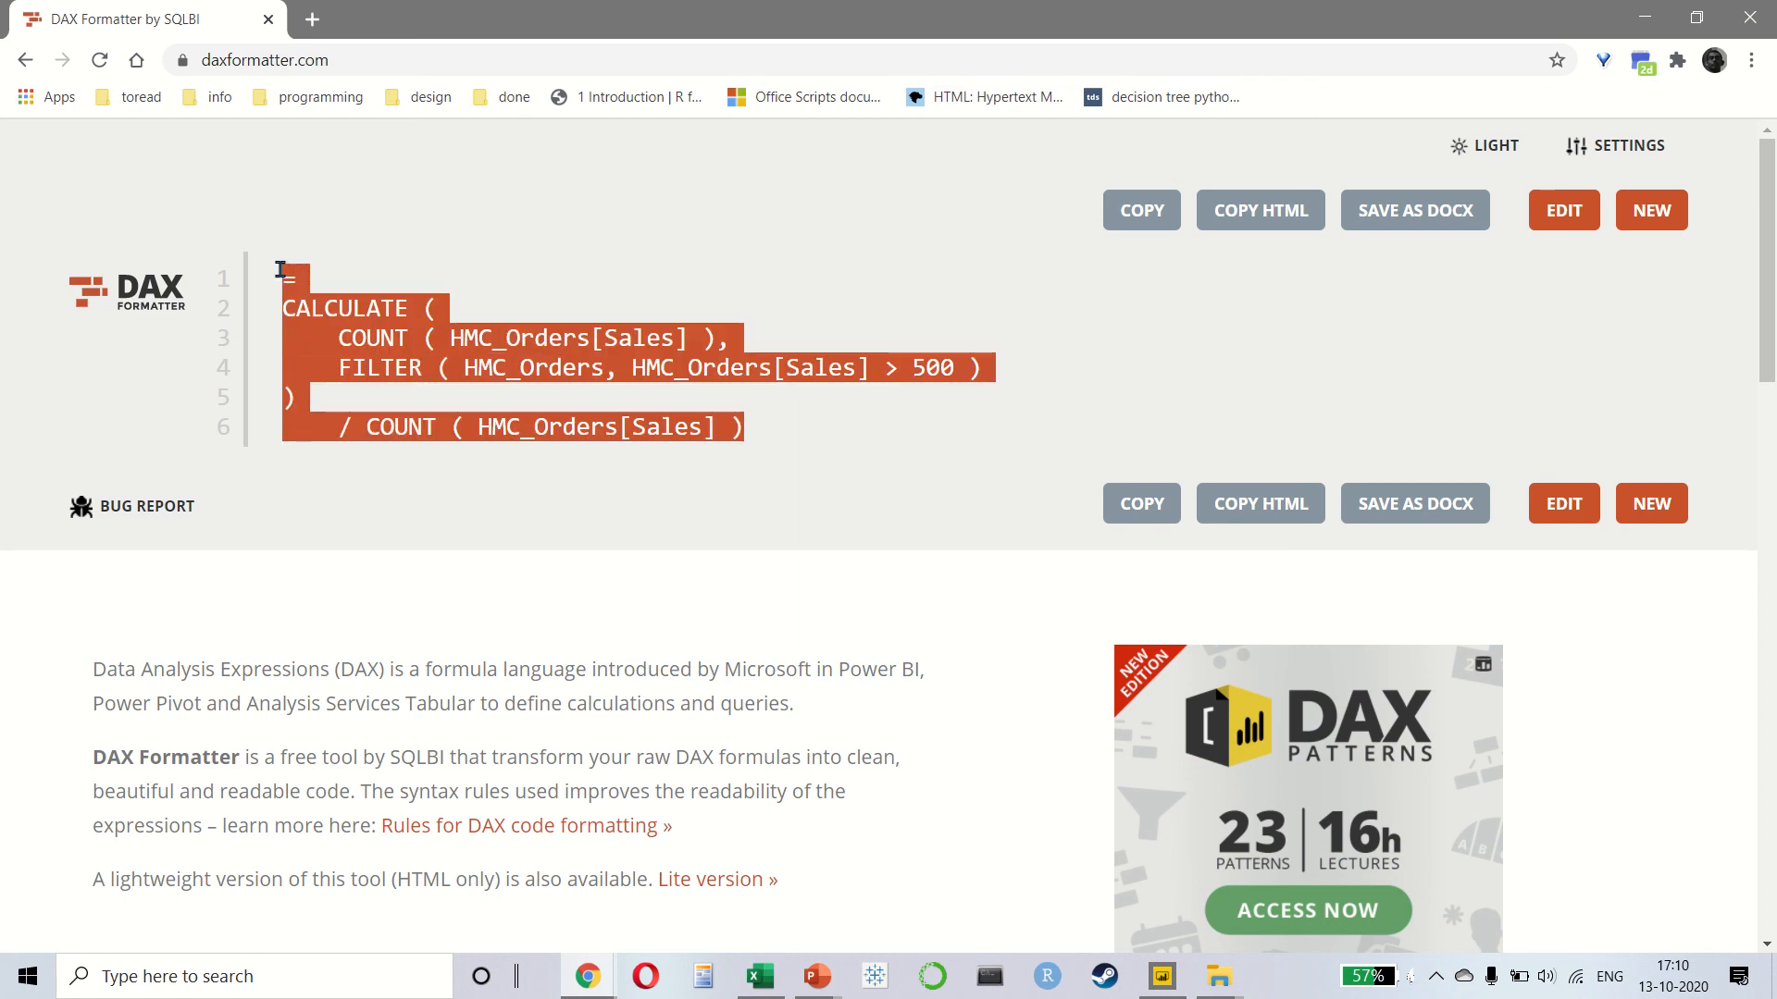
{"action": "left_click", "coordinate": [742, 380]}
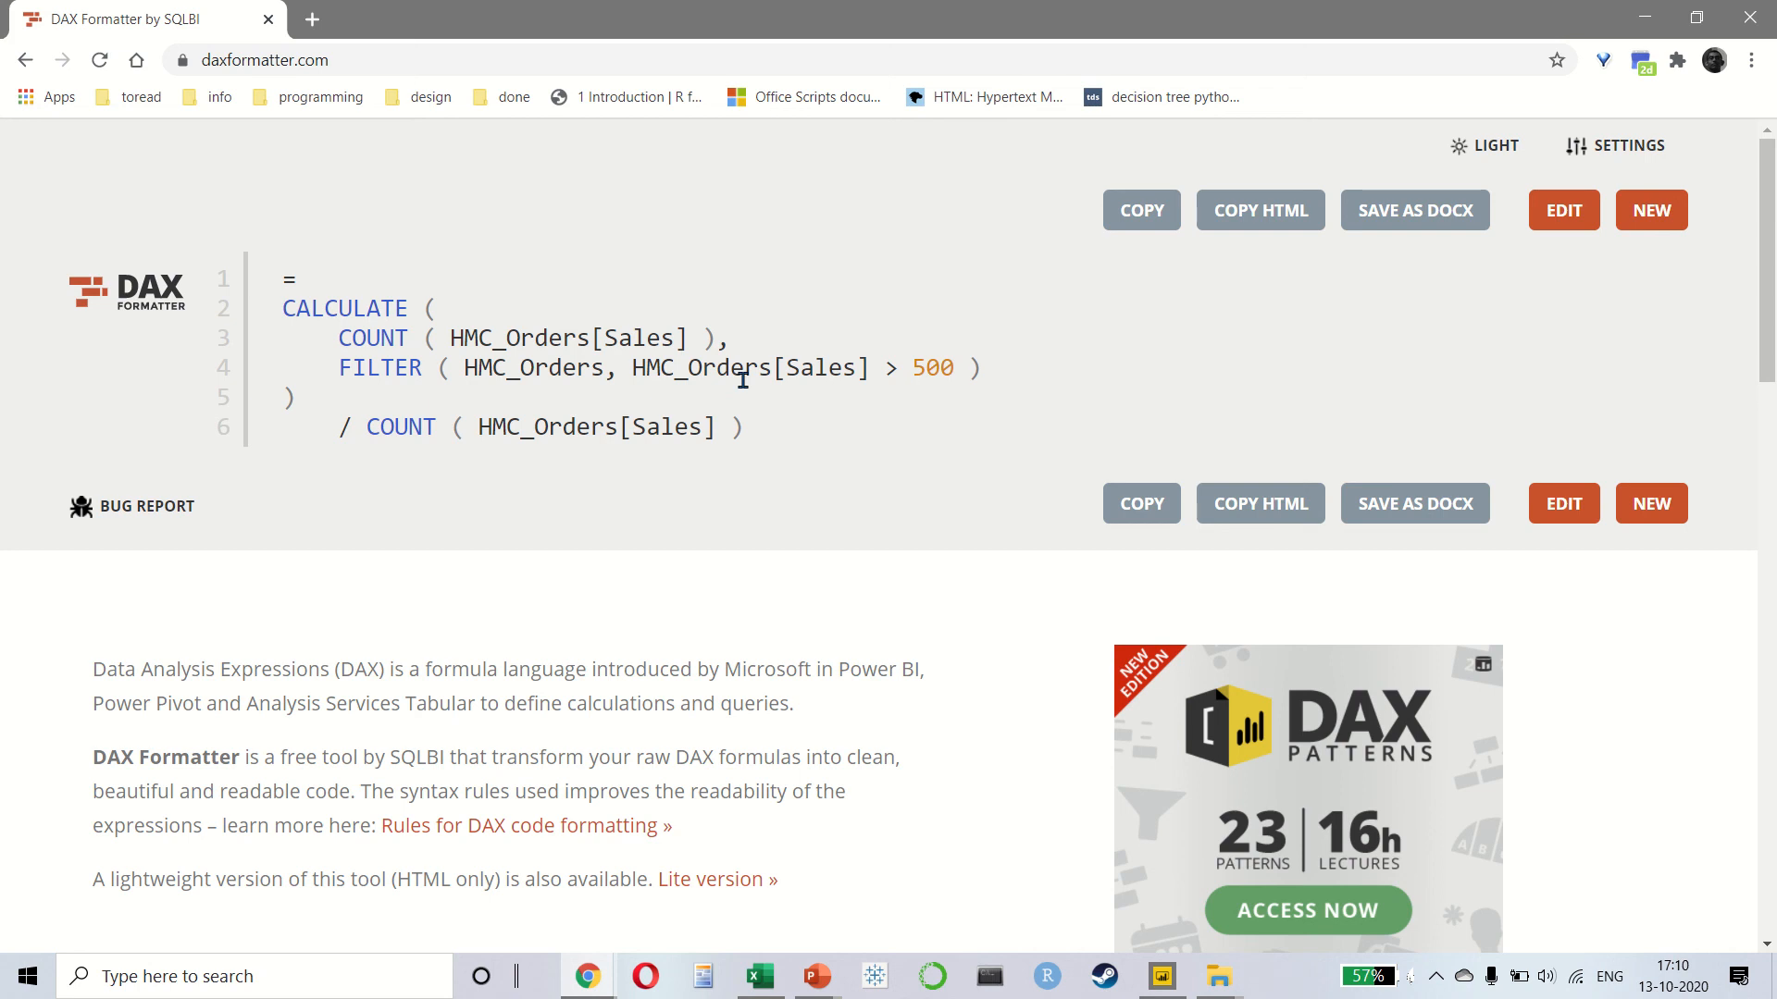
{"action": "key", "text": "alt+Tab"}
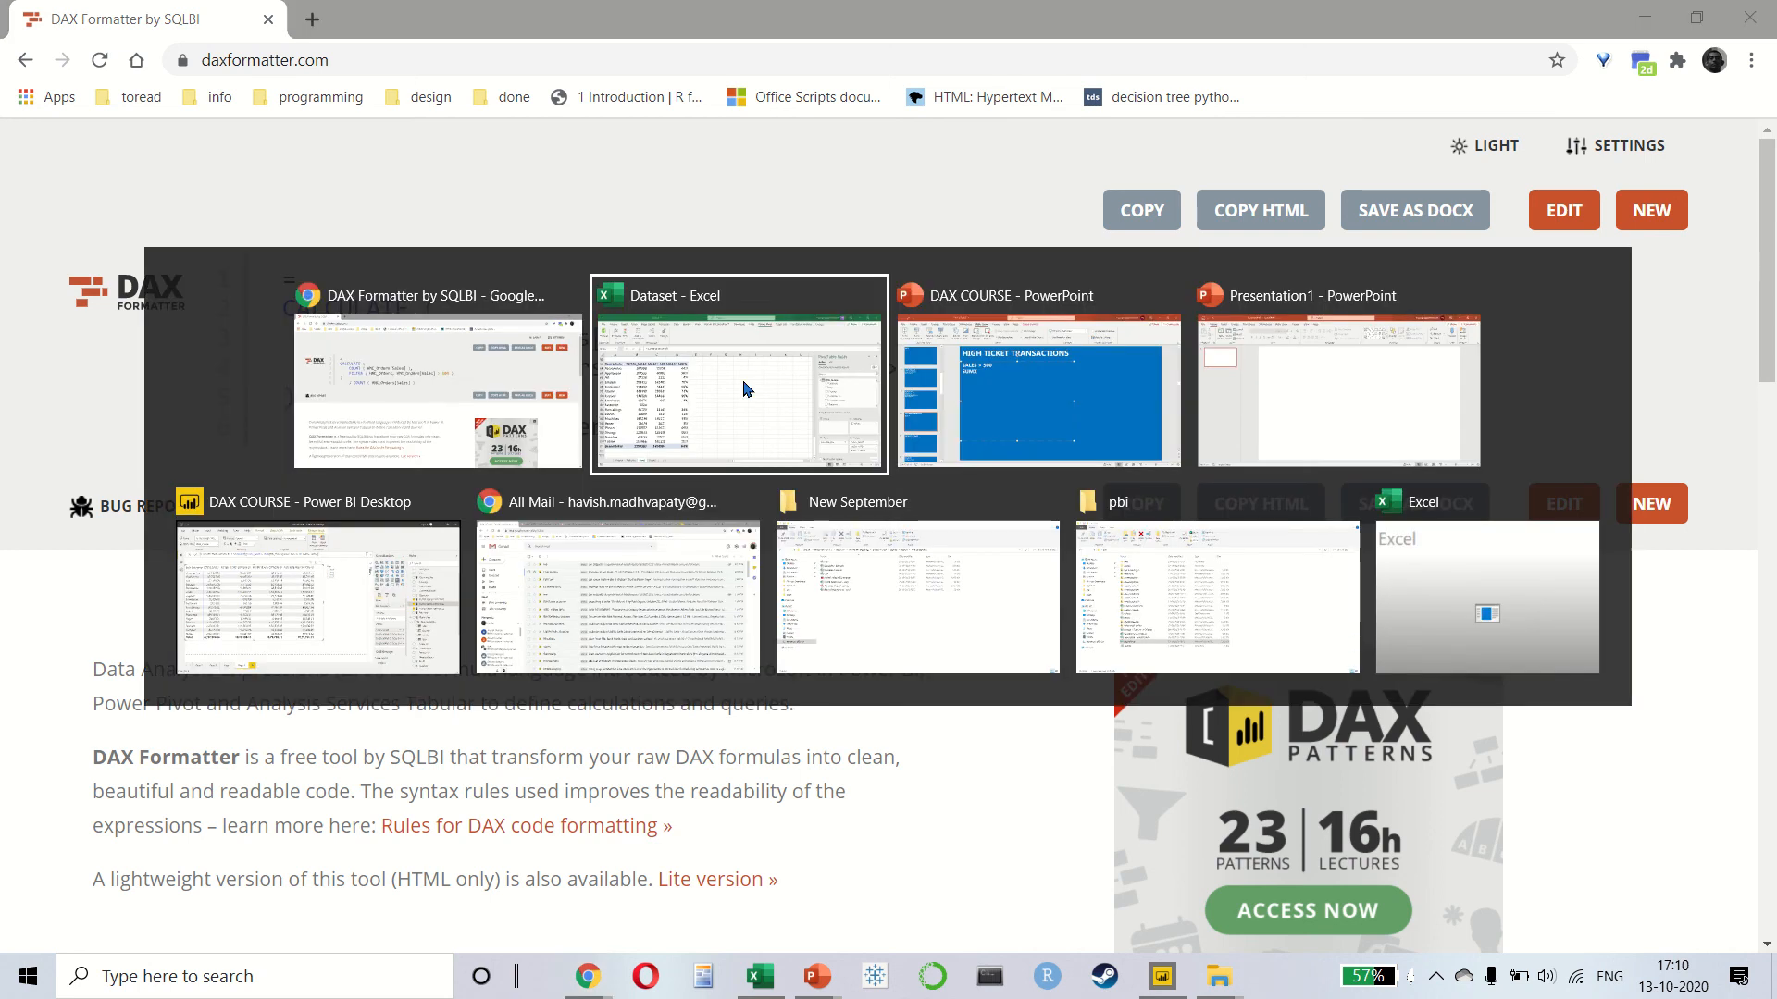
{"action": "key", "text": "alt+Tab"}
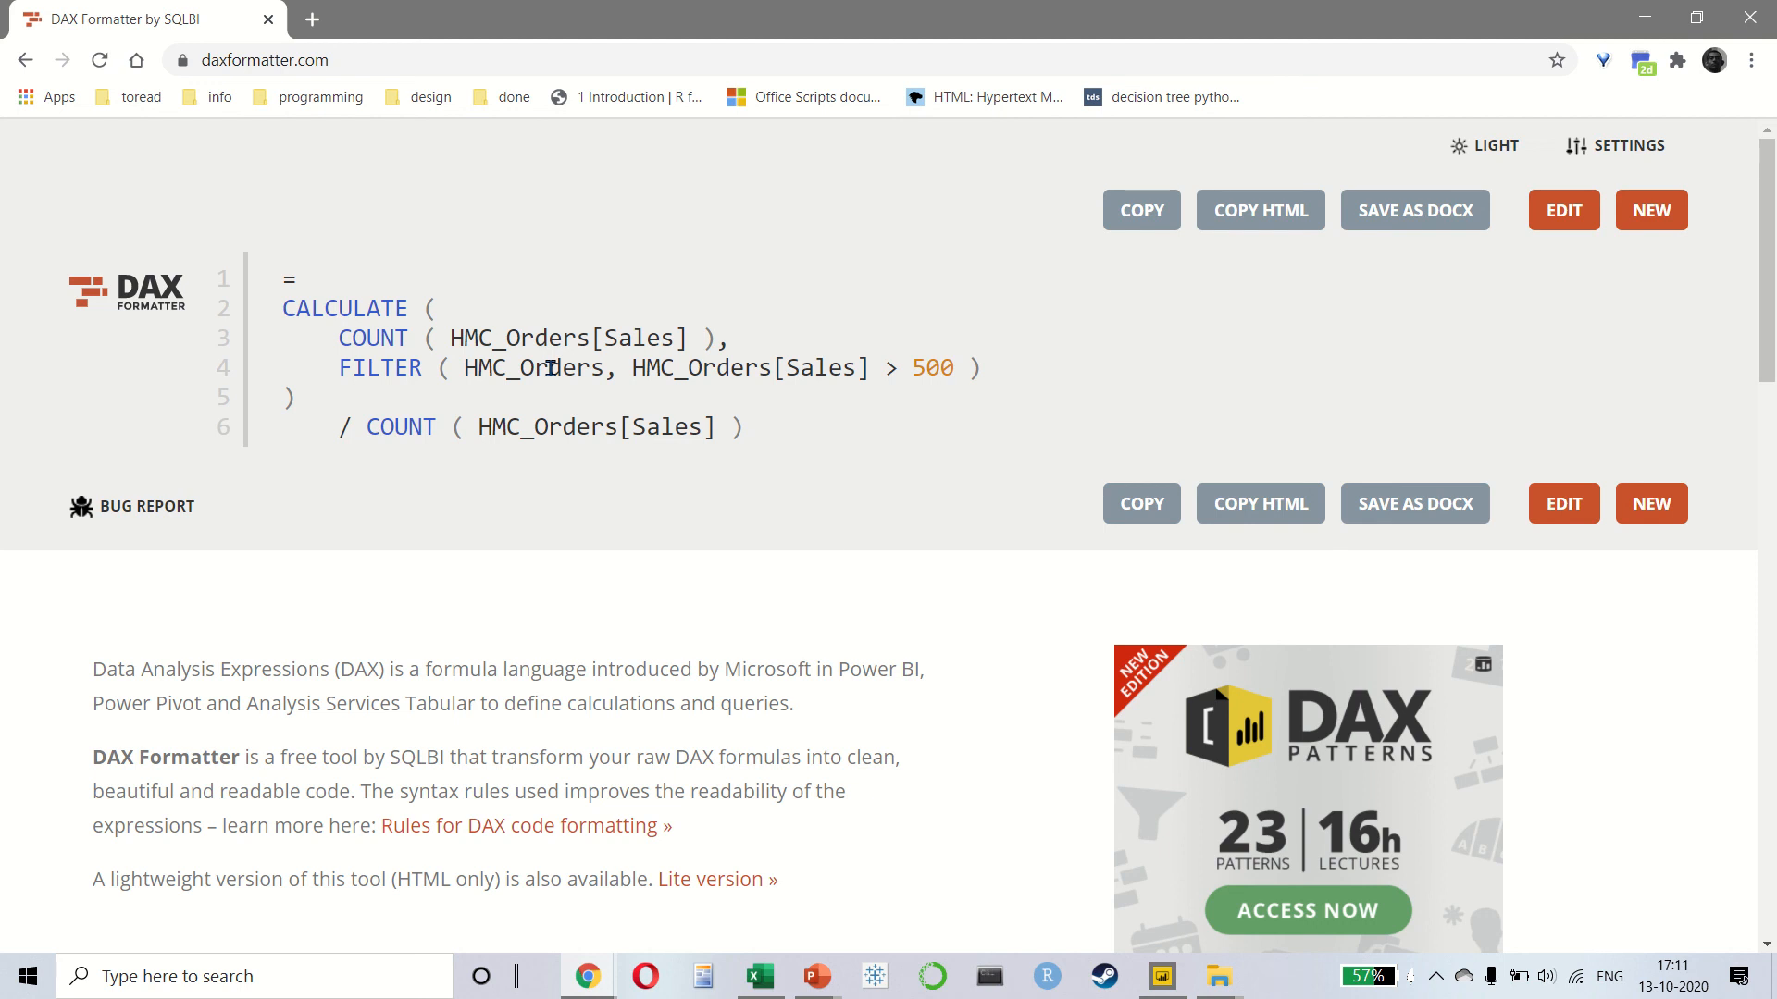
{"action": "left_click", "coordinate": [1121, 517]}
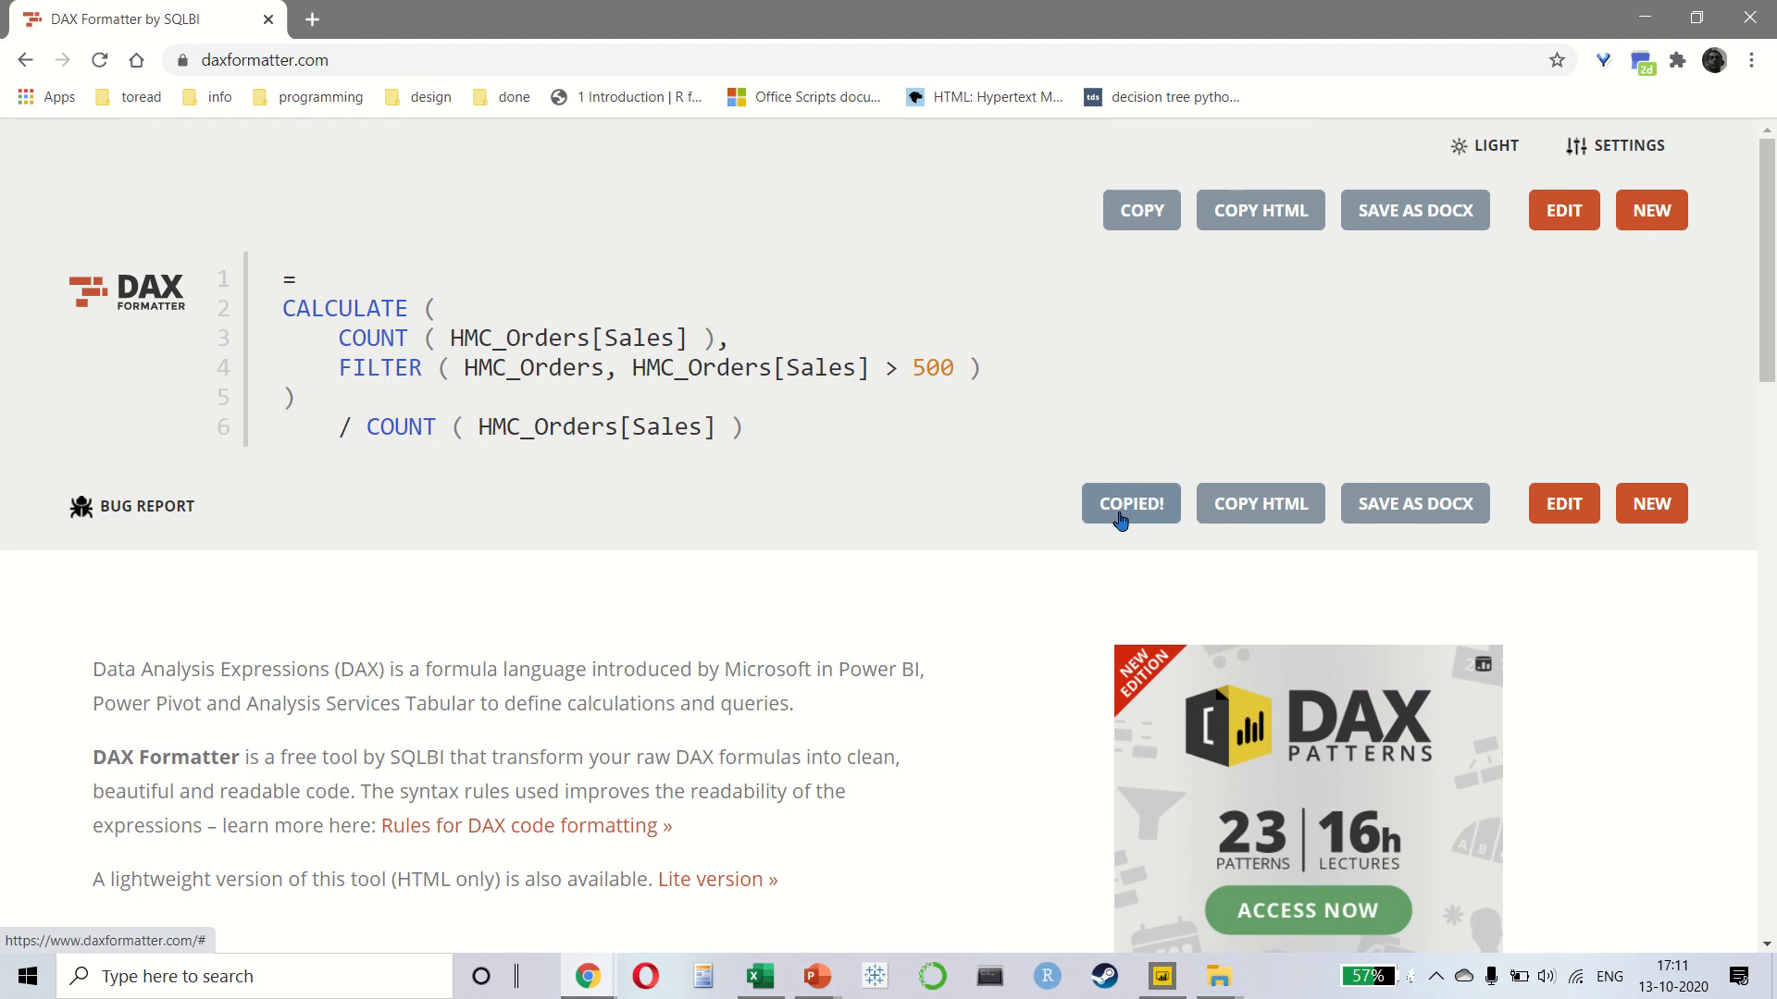
- Switch to Excel, replace the measure's formula with the formatted code, check it for errors and save the measure
{"action": "key", "text": "alt+Tab"}
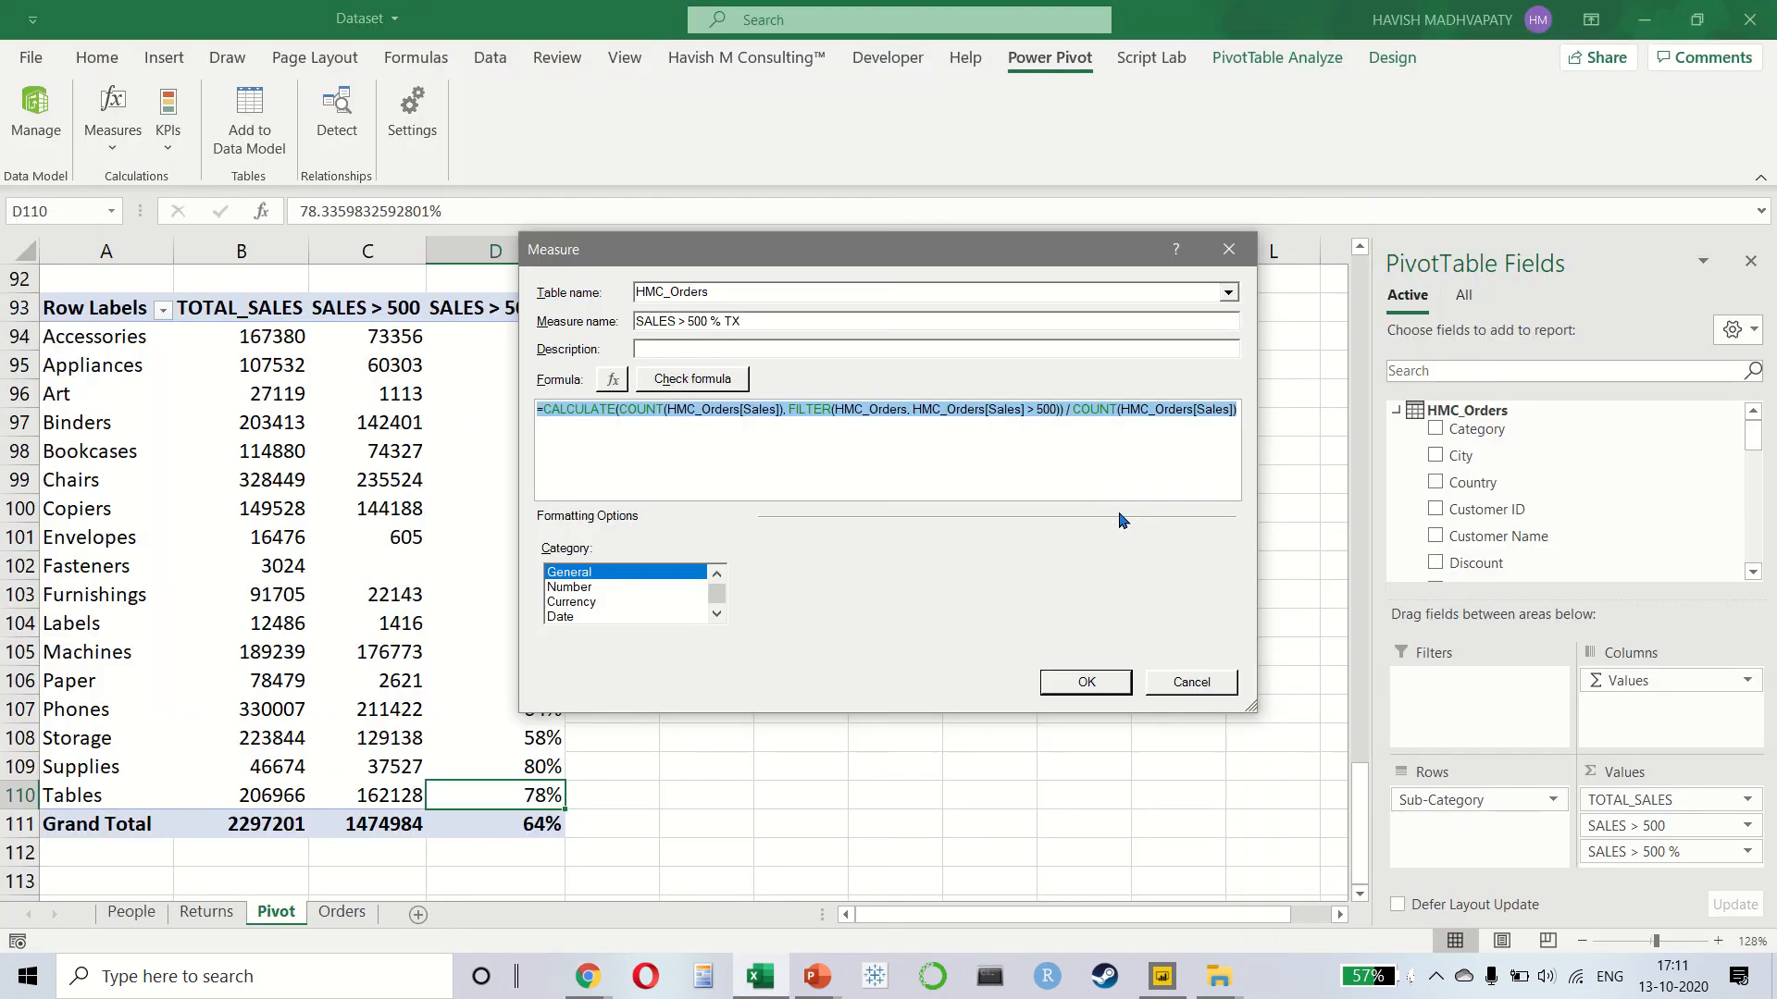
{"action": "key", "text": "Delete"}
{"action": "key", "text": "ctrl+v"}
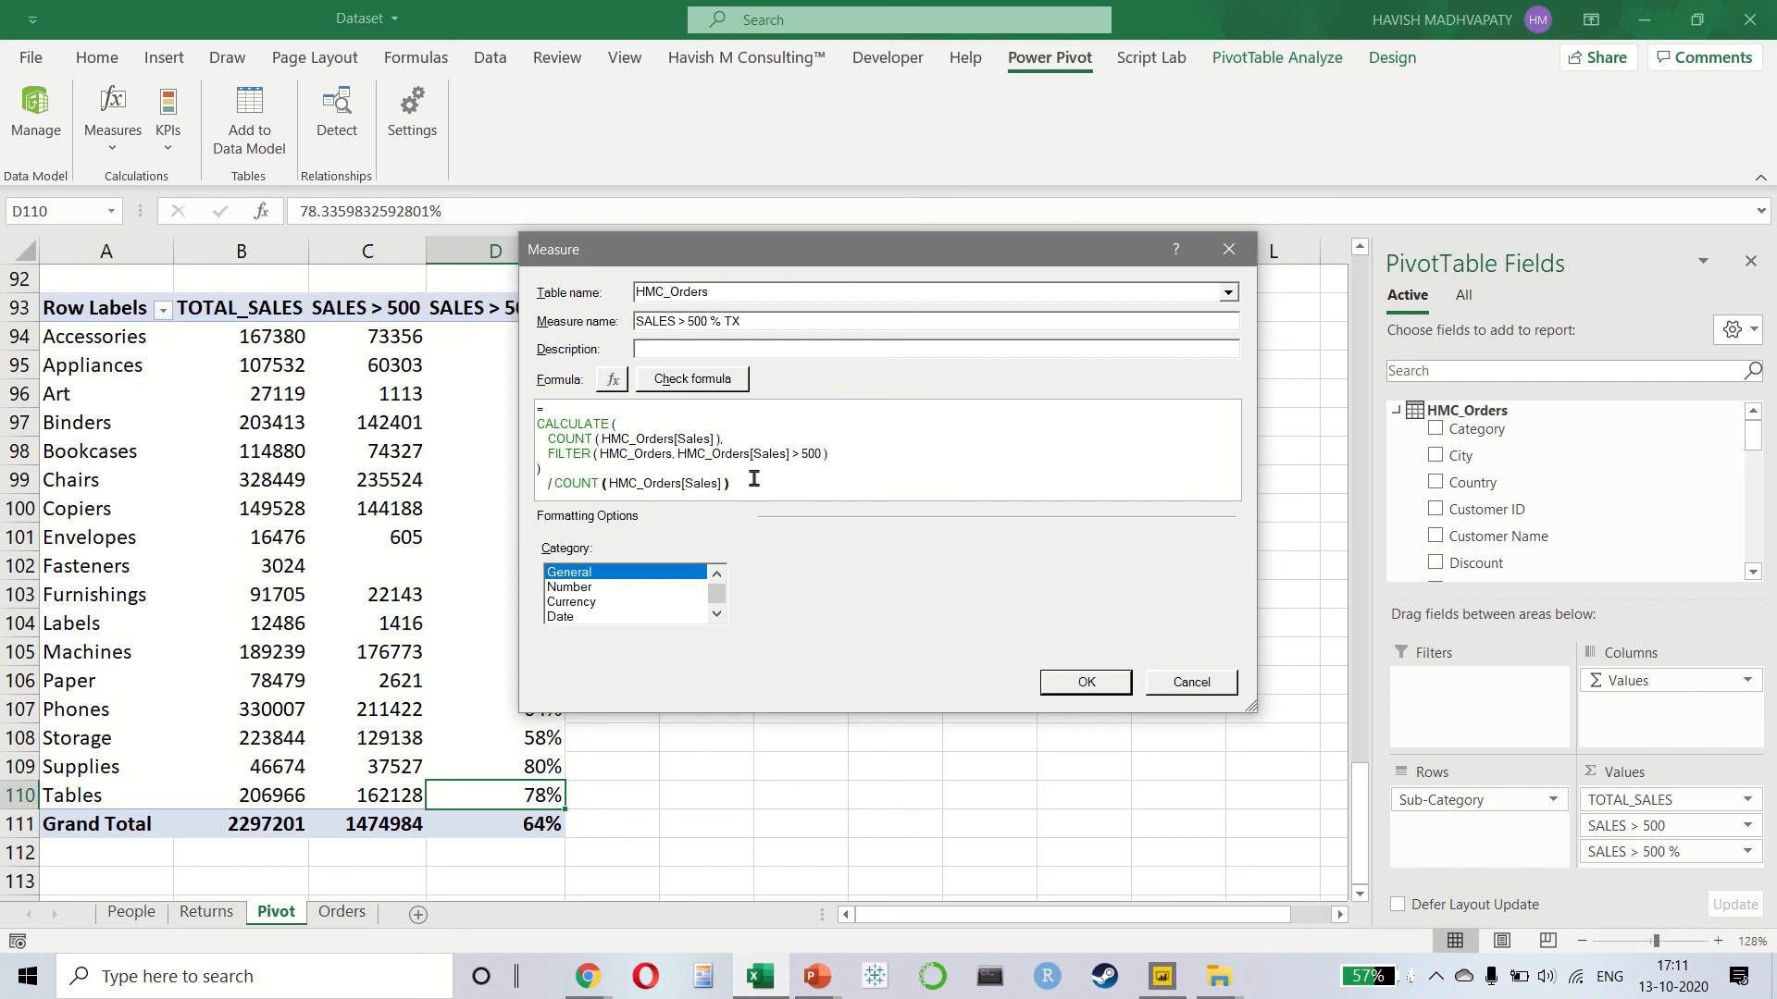
{"action": "left_click", "coordinate": [722, 381]}
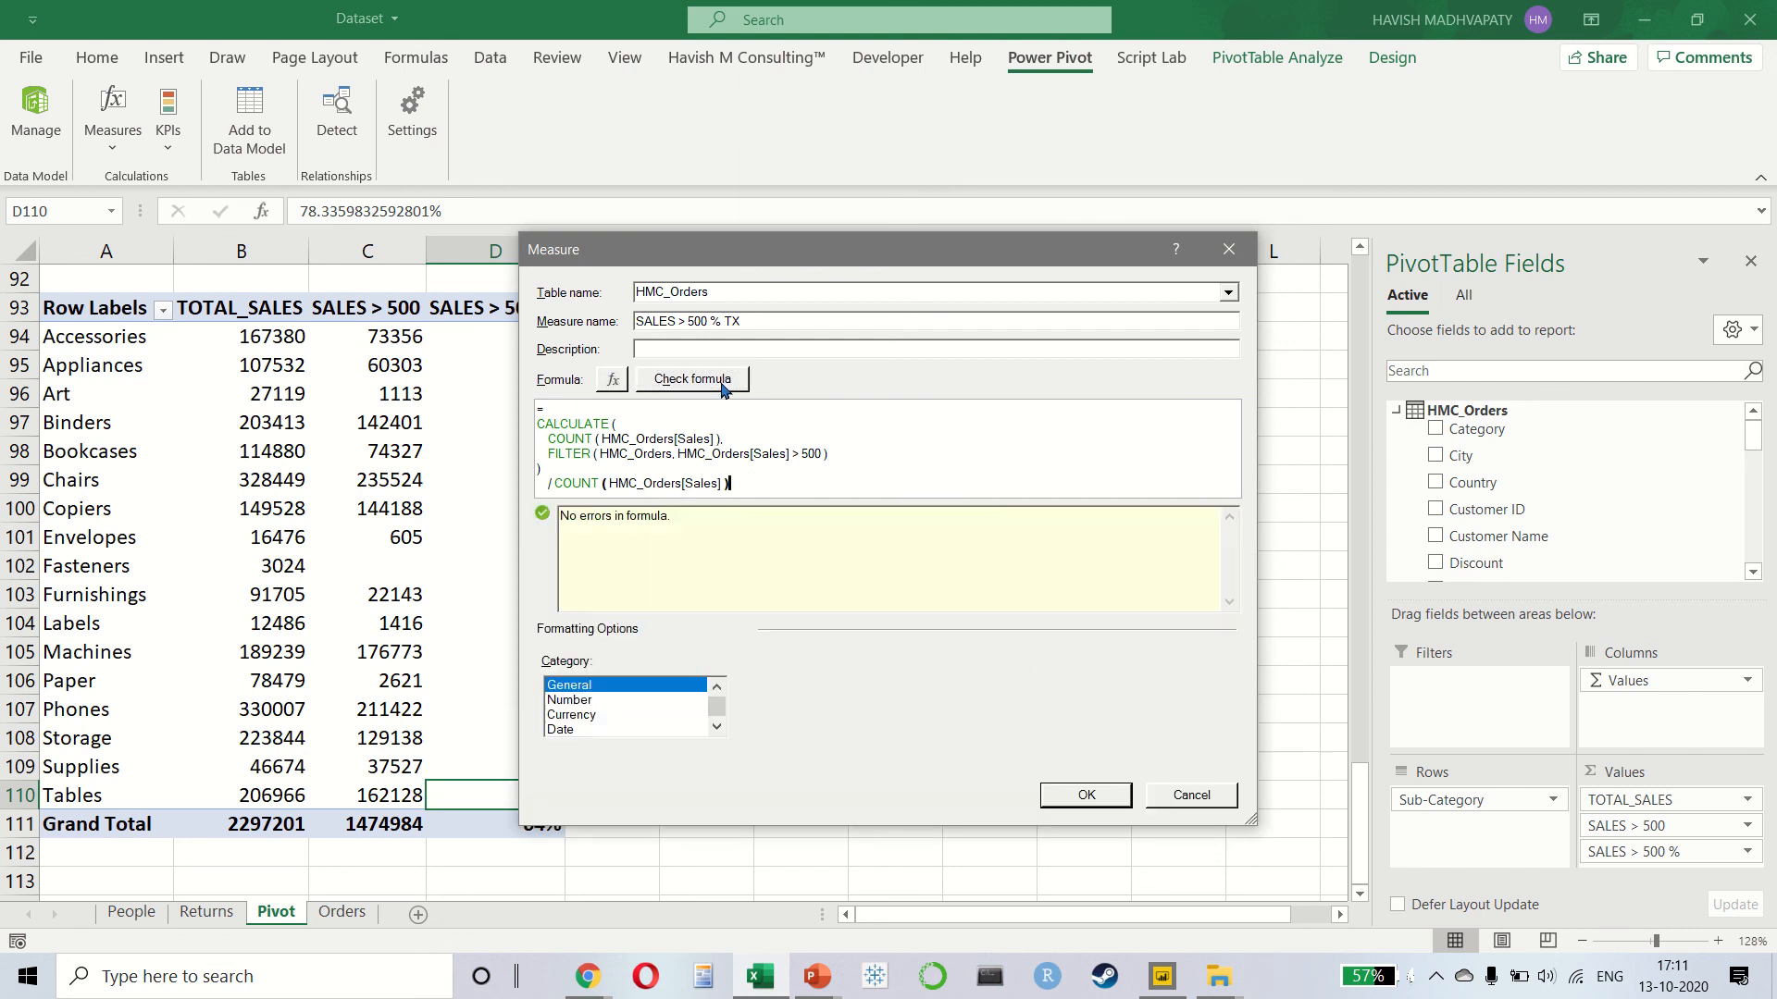
{"action": "left_click", "coordinate": [1086, 795]}
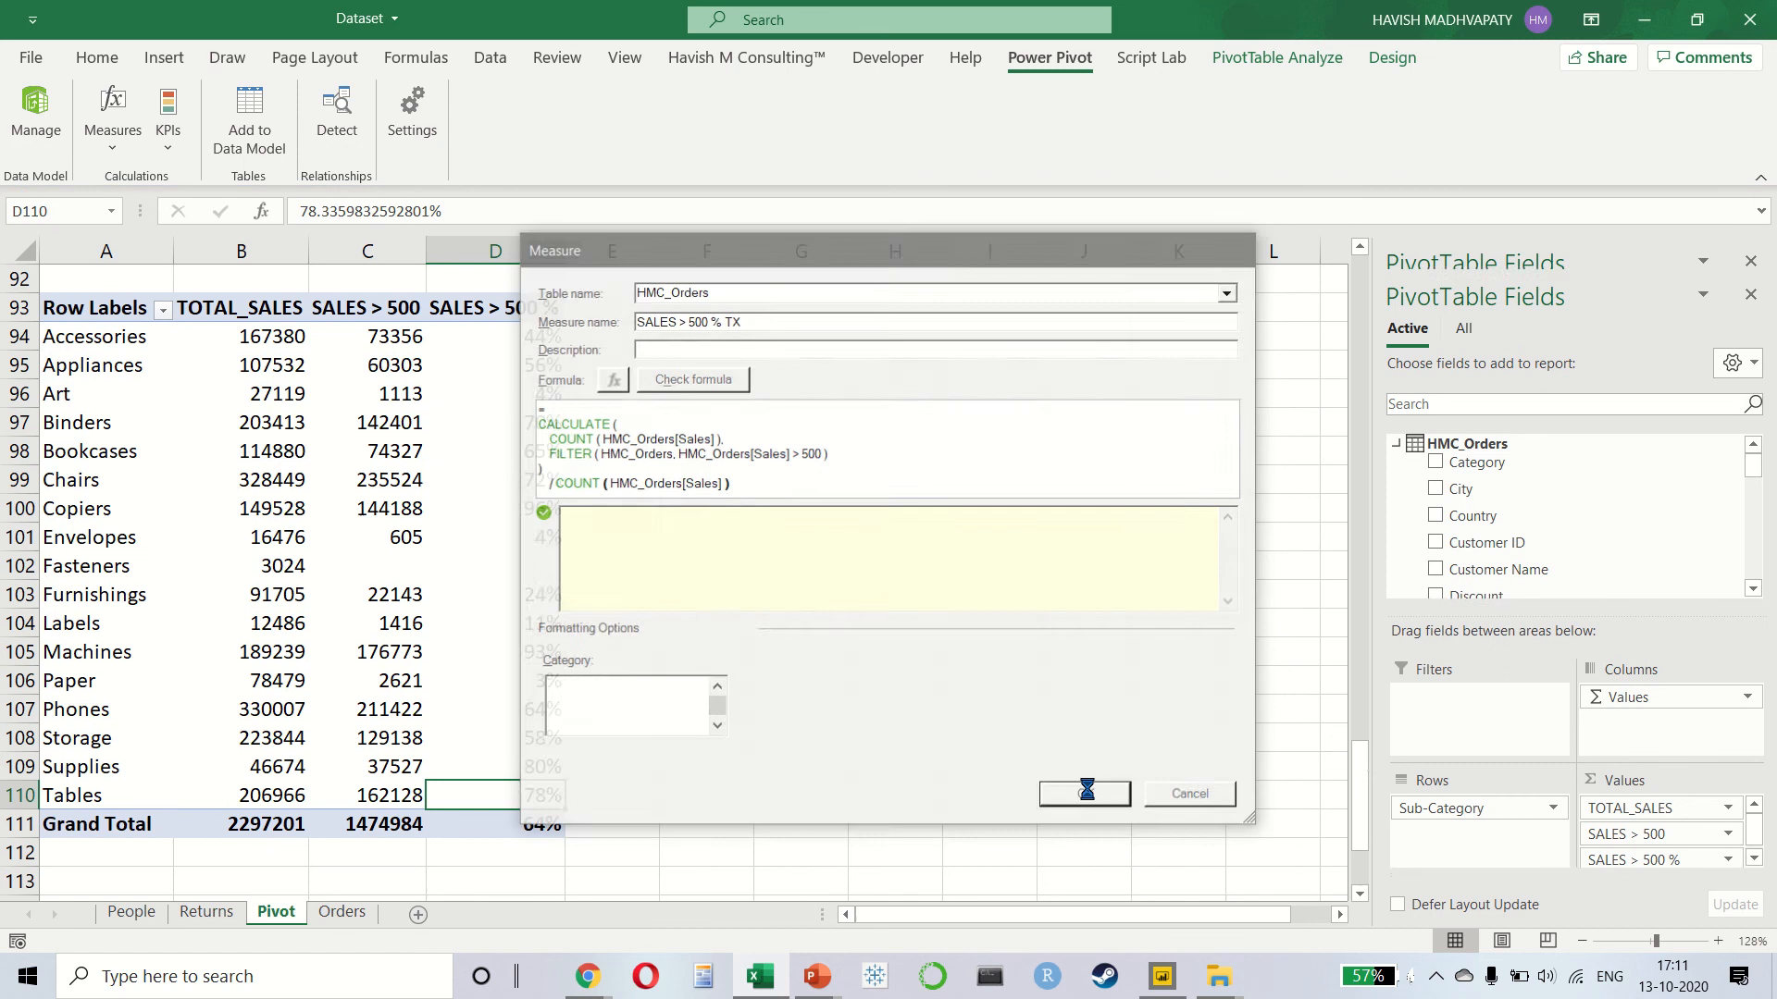
- Format the SALES > 500 % TX column from Accessories to Grand Total (E94:E111) as percentages
{"action": "left_click", "coordinate": [683, 364]}
{"action": "key", "text": "Left"}
{"action": "key", "text": "Up"}
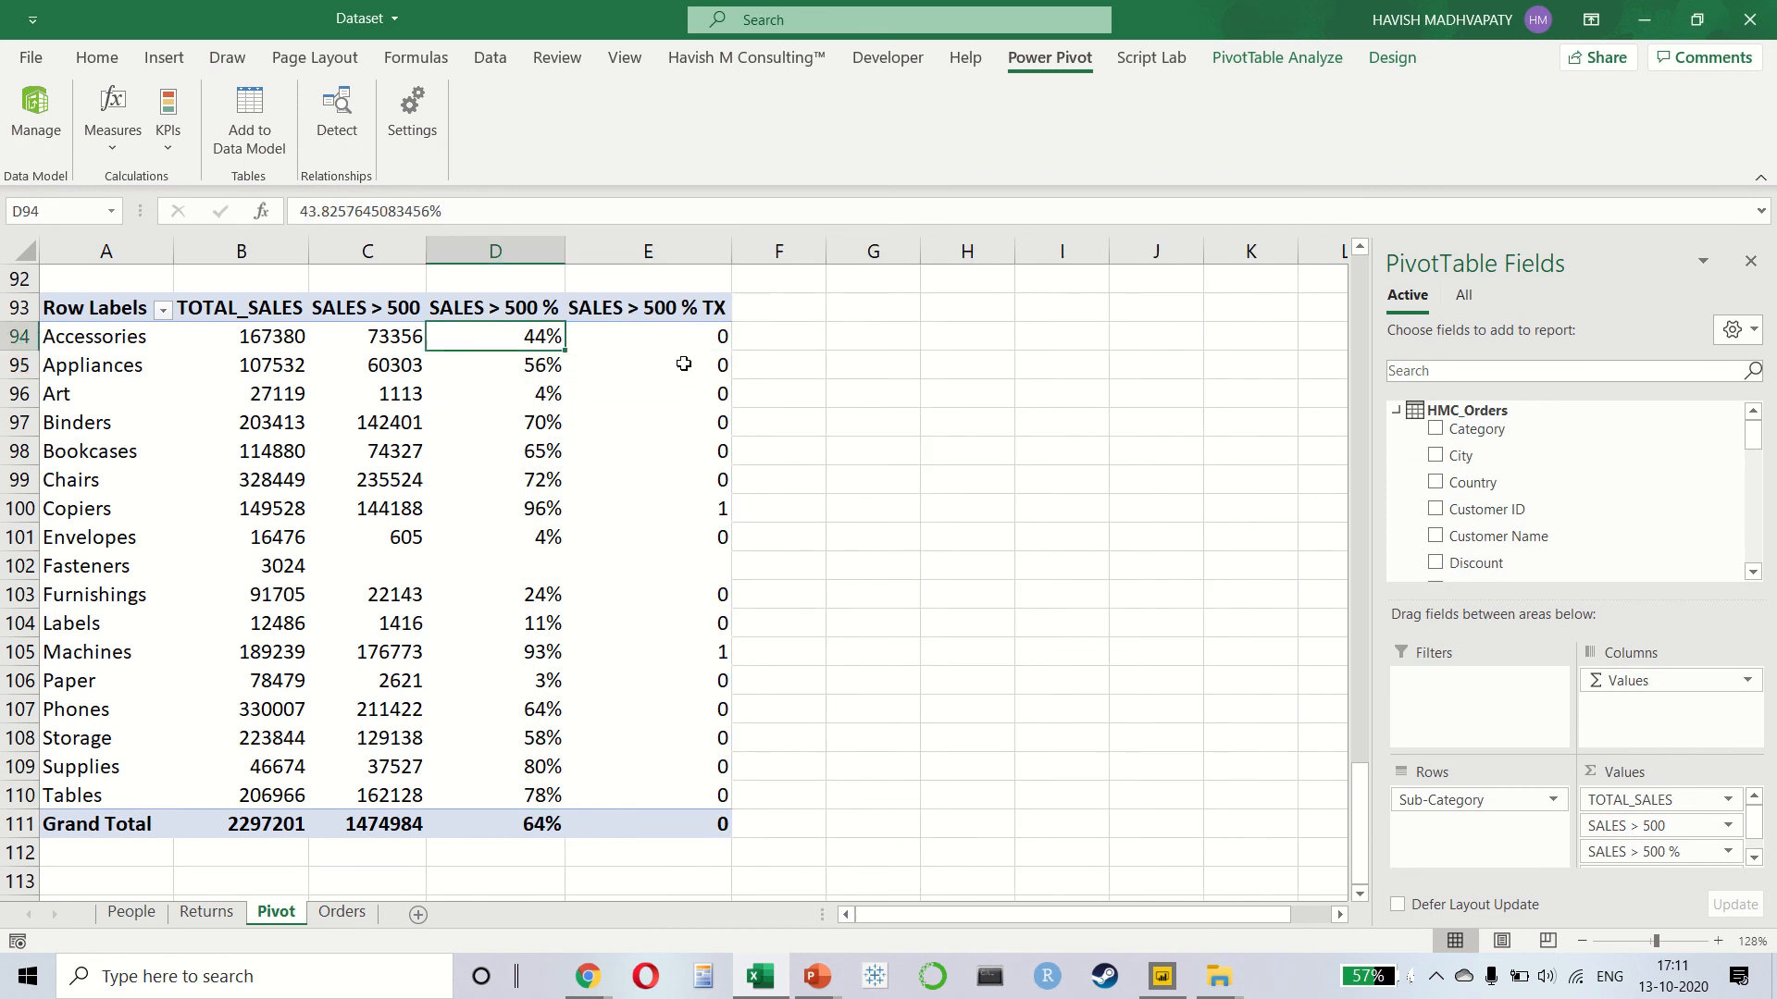
{"action": "key", "text": "ctrl+shift+Down"}
{"action": "key", "text": "Right"}
{"action": "key", "text": "ctrl+shift+Down"}
{"action": "key", "text": "ctrl+shift+Down"}
{"action": "key", "text": "ctrl+shift+Down"}
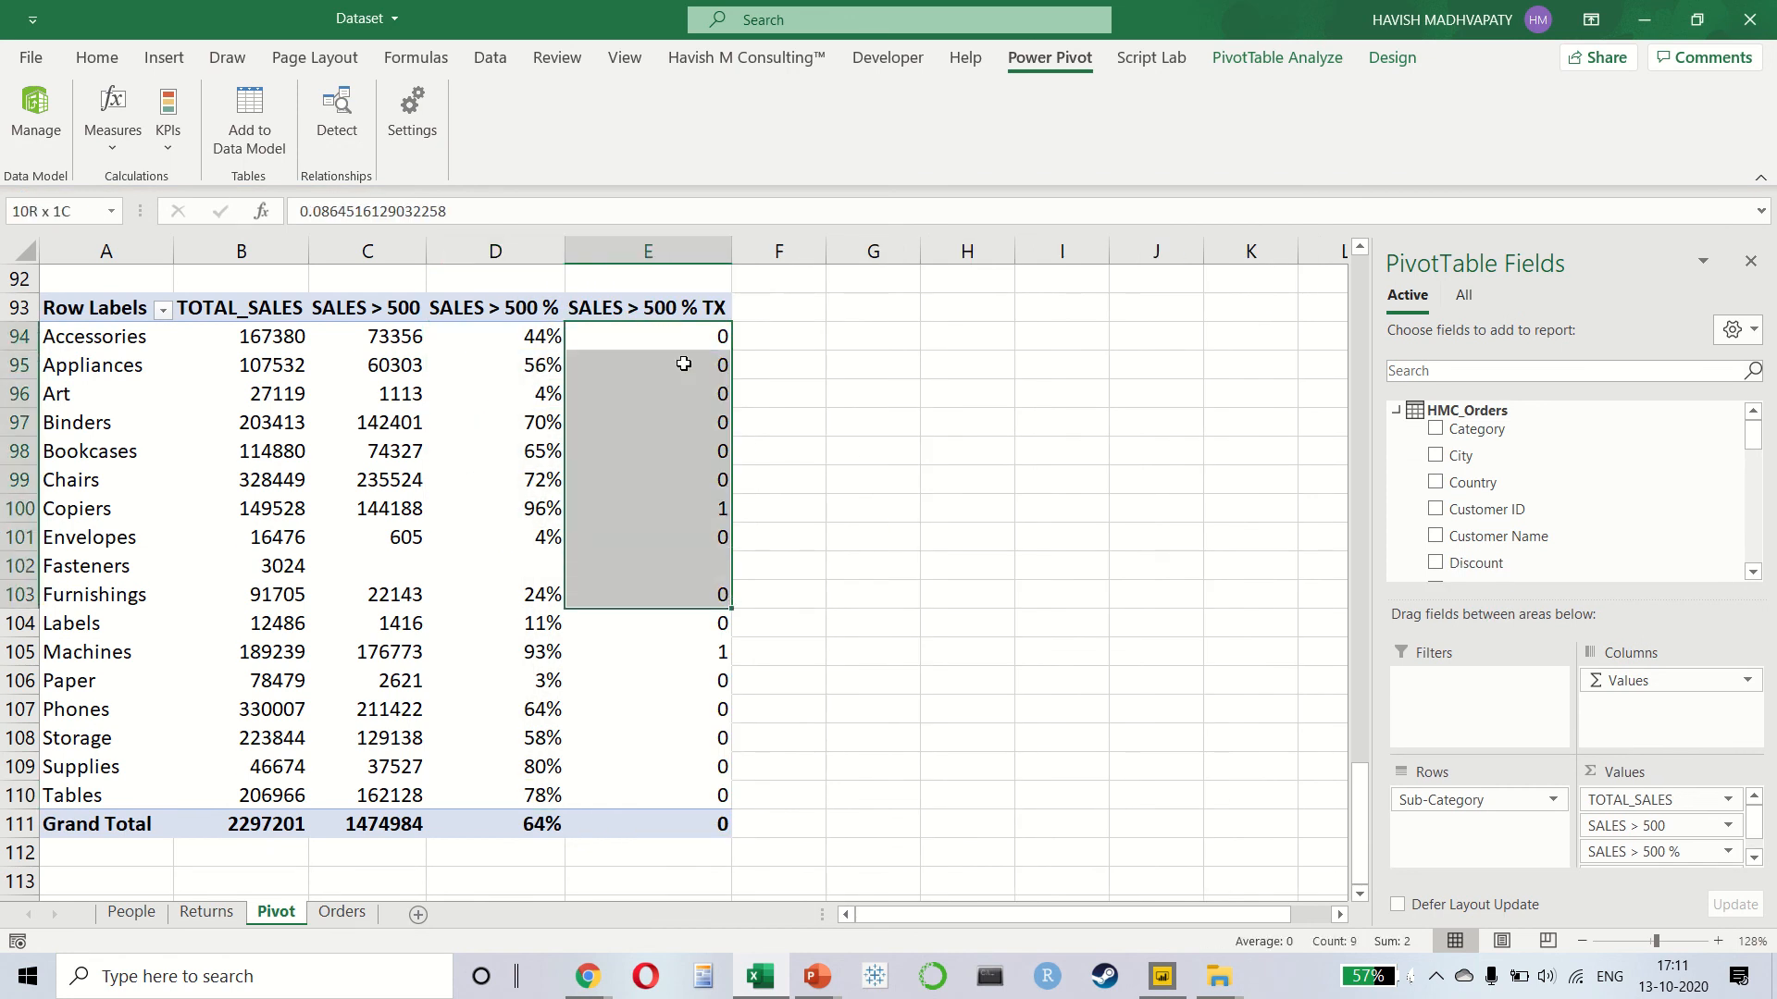
{"action": "left_click", "coordinate": [119, 74]}
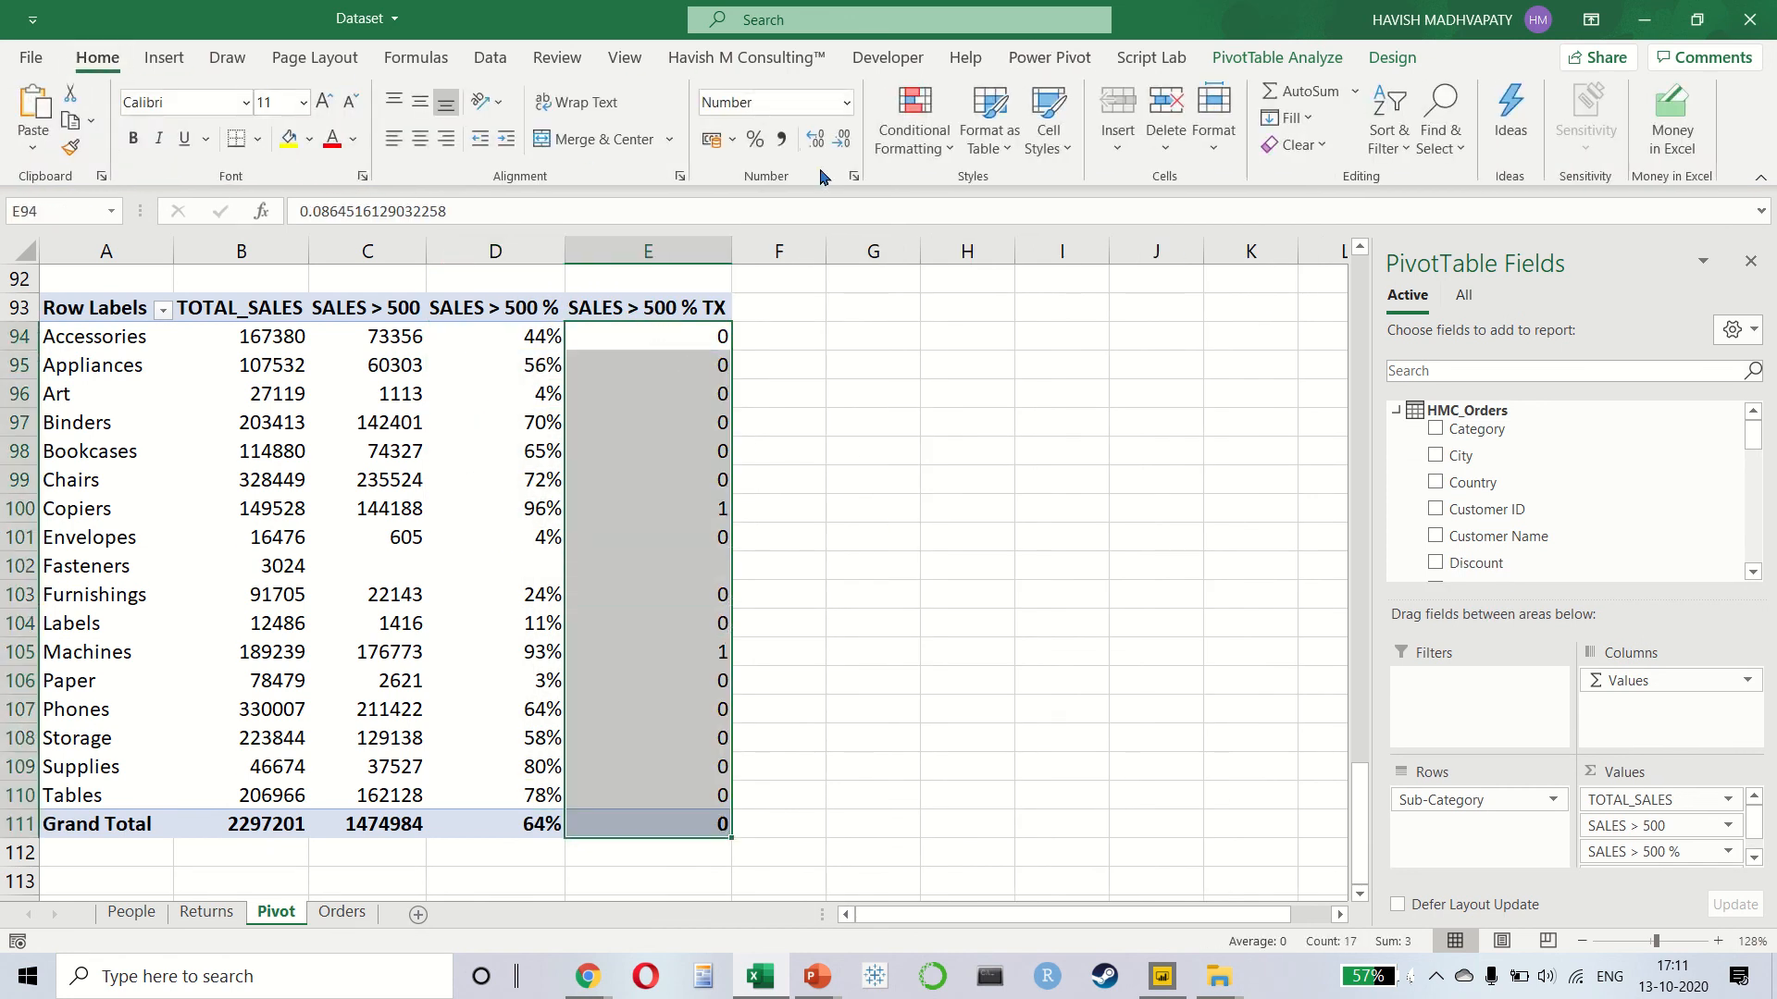
{"action": "left_click", "coordinate": [756, 140]}
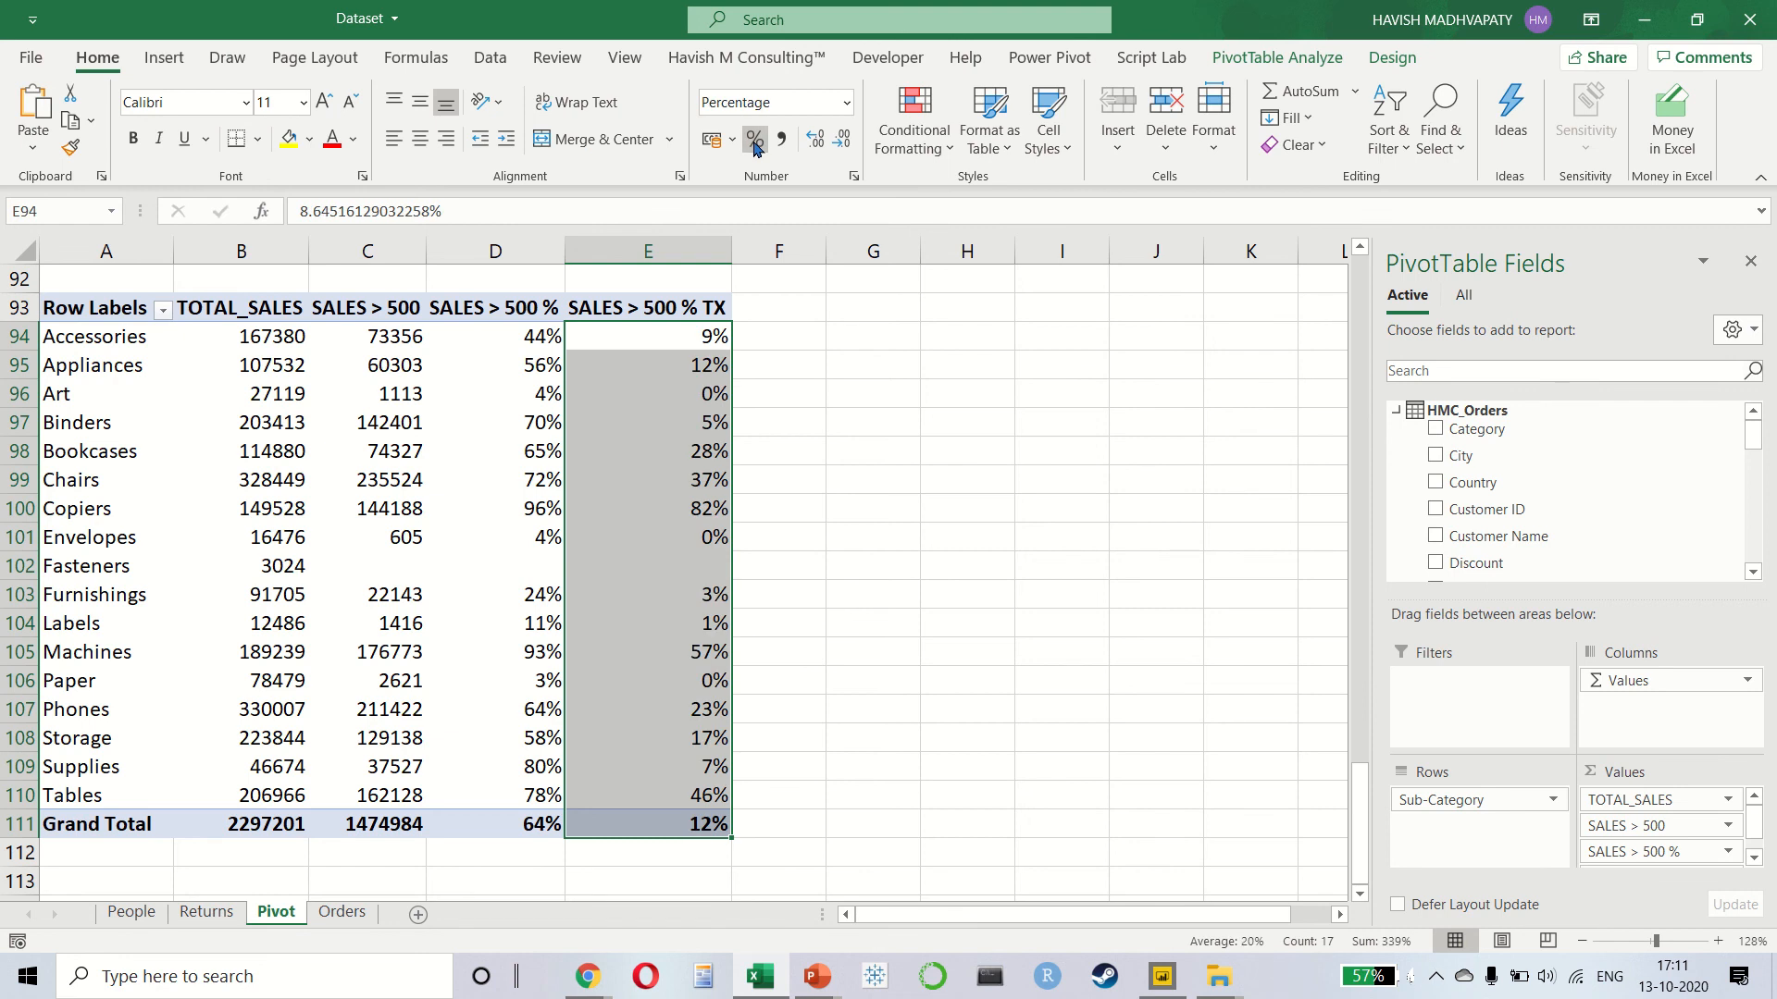
- Compare the sales-value share with the transaction share for Accessories, and highlight the Binders row
{"action": "left_click", "coordinate": [632, 350]}
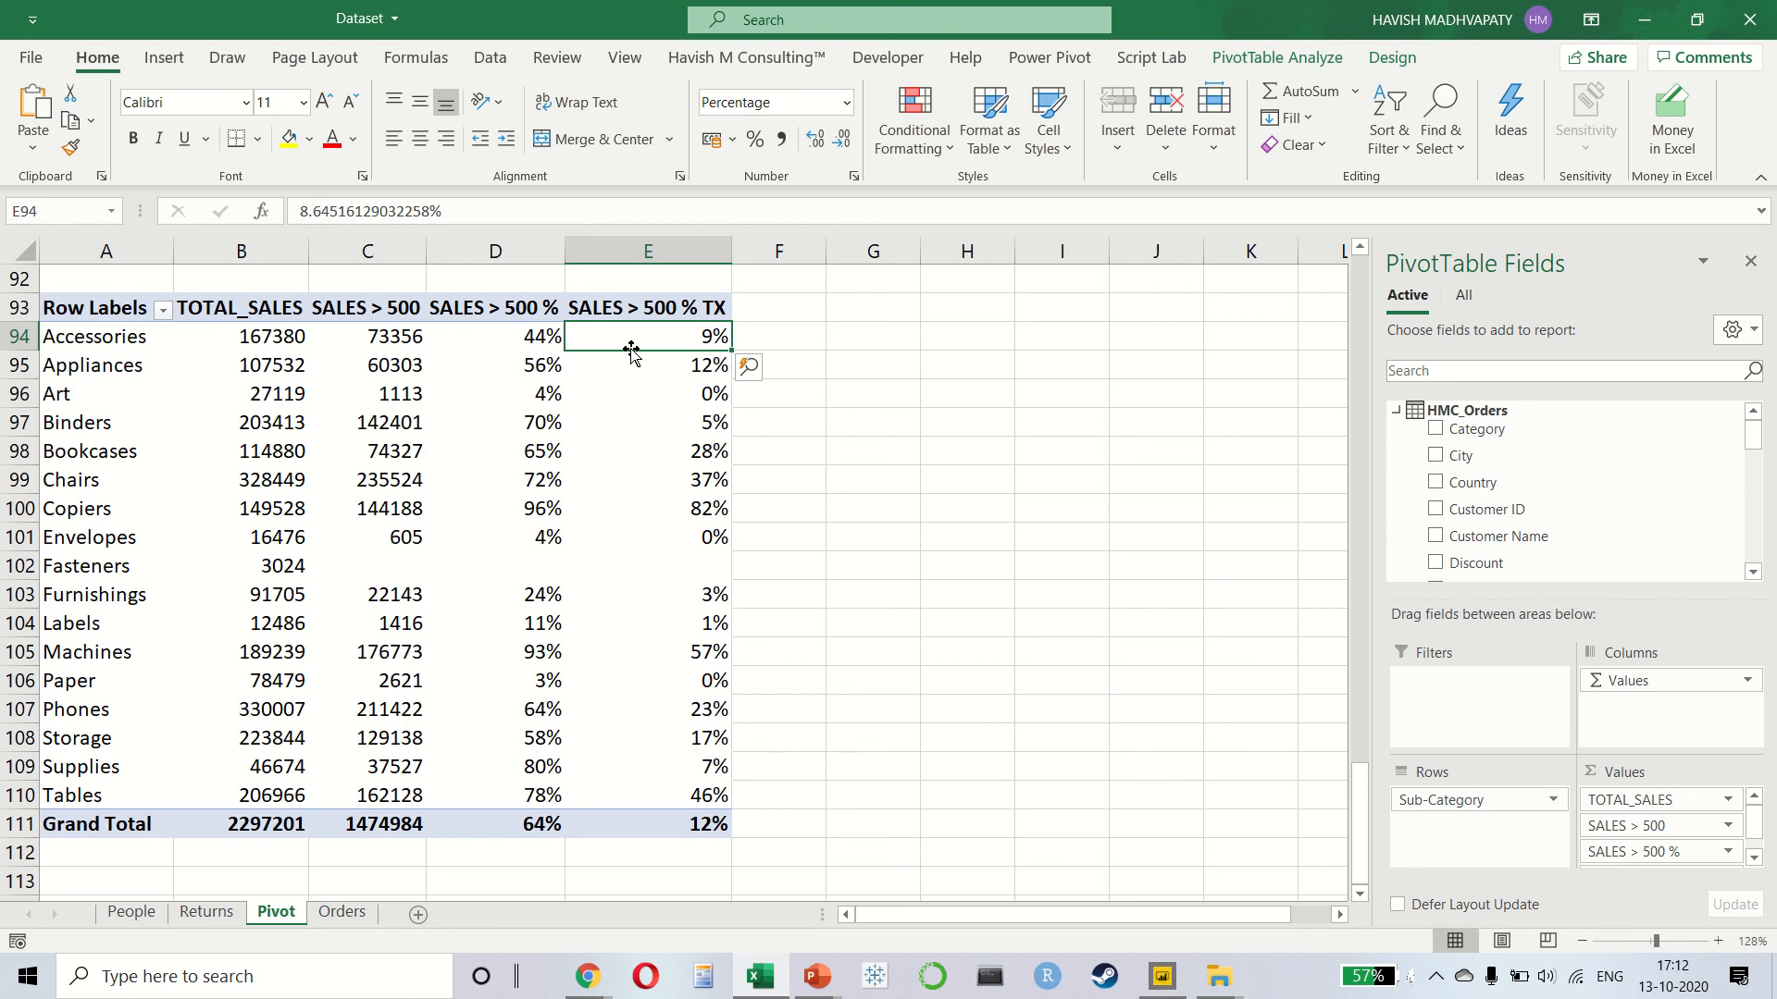
{"action": "key", "text": "Left"}
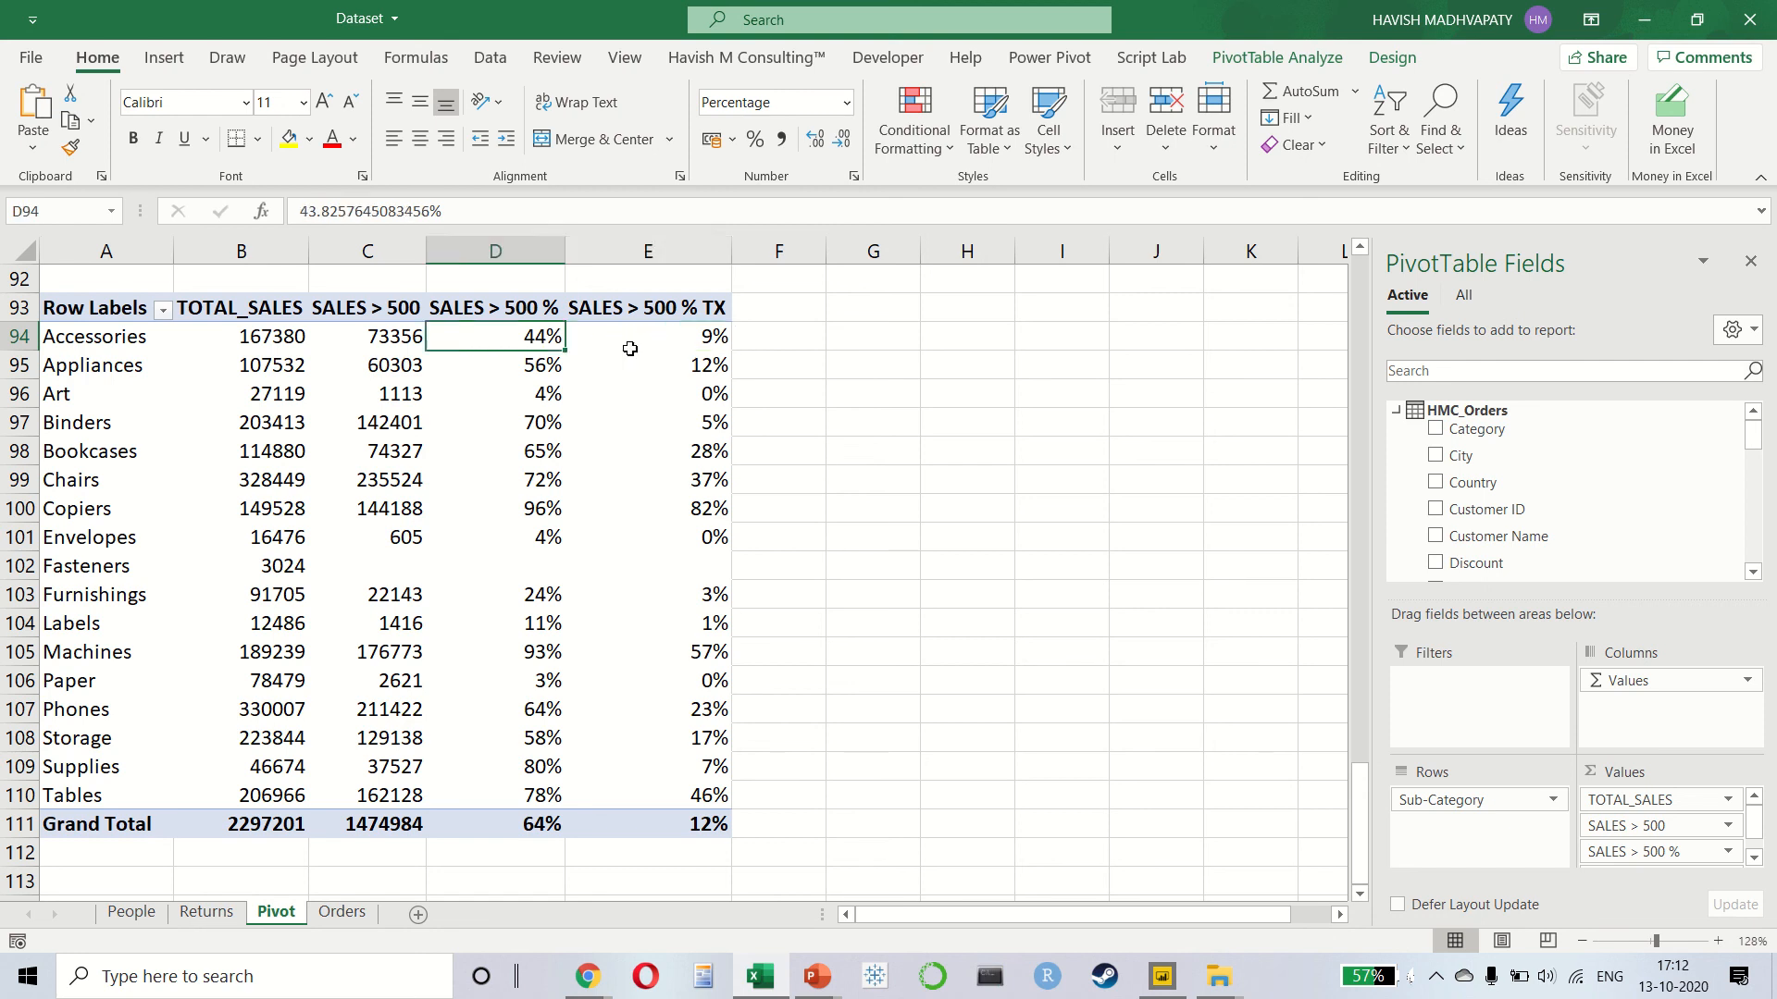
{"action": "key", "text": "Right"}
{"action": "key", "text": "Down"}
{"action": "key", "text": "Down"}
{"action": "key", "text": "Down"}
{"action": "key", "text": "Down"}
{"action": "key", "text": "Up"}
{"action": "key", "text": "shift+space"}
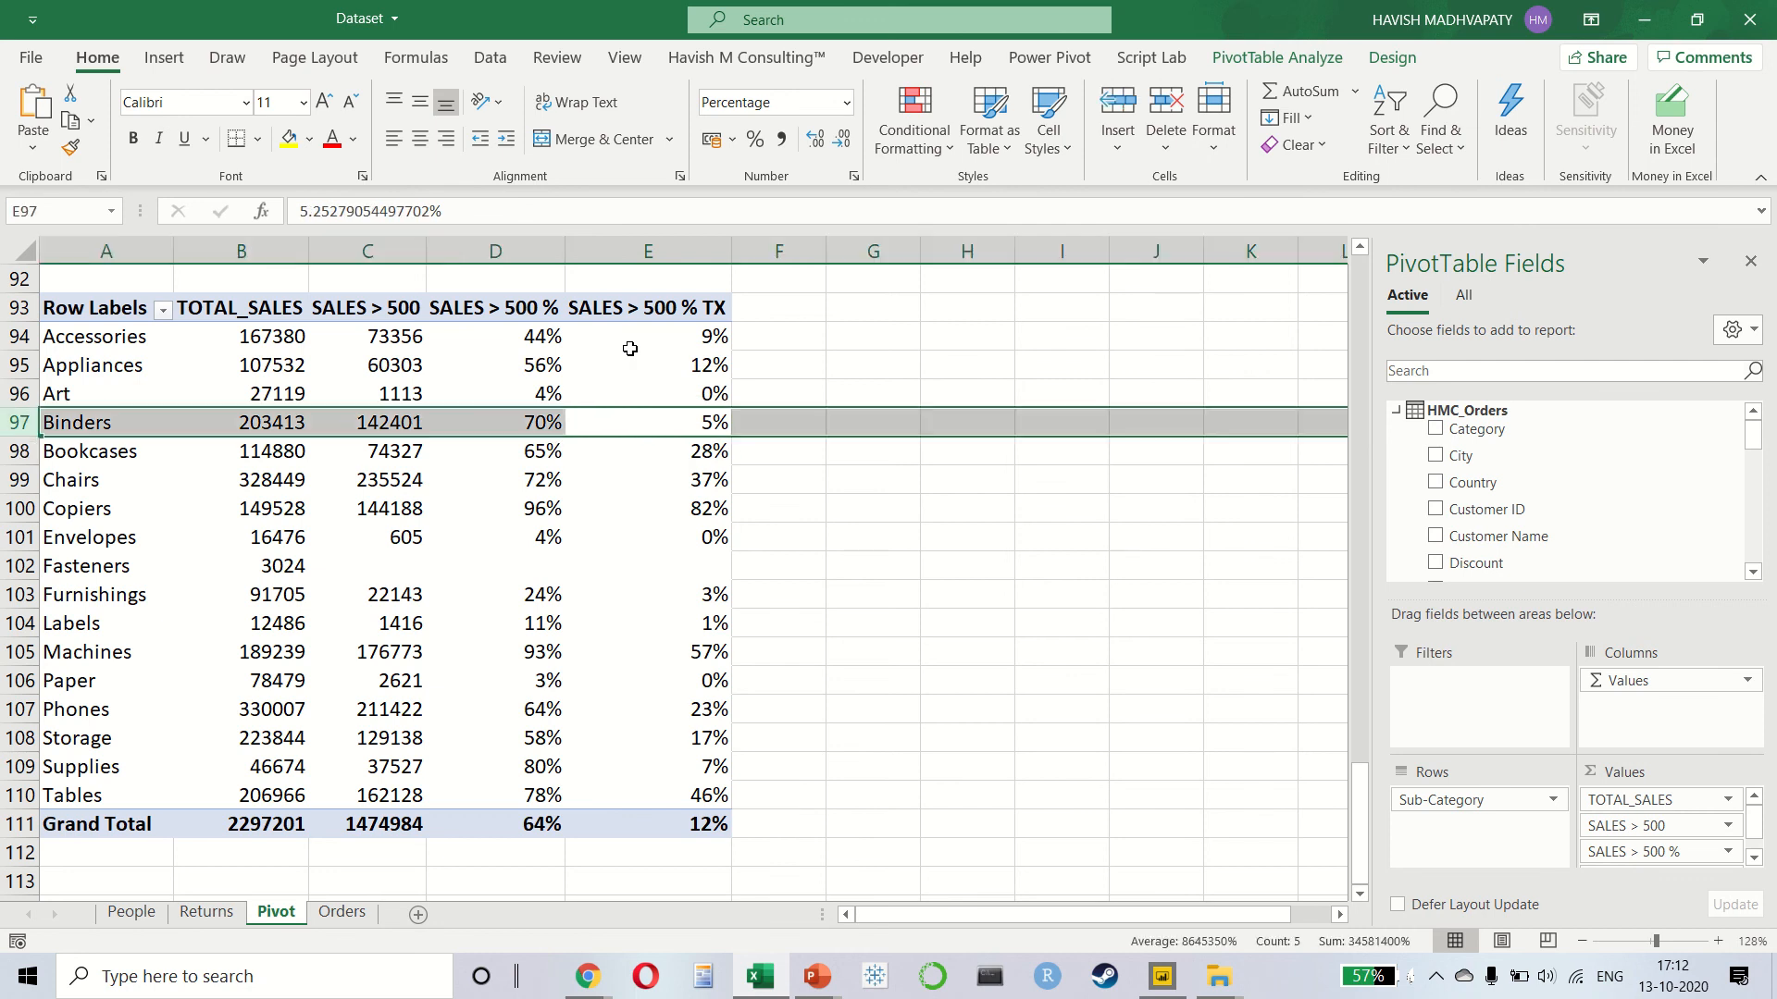
- Highlight the Copiers row and compare its SALES > 500 % and SALES > 500 % TX values
{"action": "key", "text": "Down"}
{"action": "key", "text": "Down"}
{"action": "key", "text": "Down"}
{"action": "key", "text": "Down"}
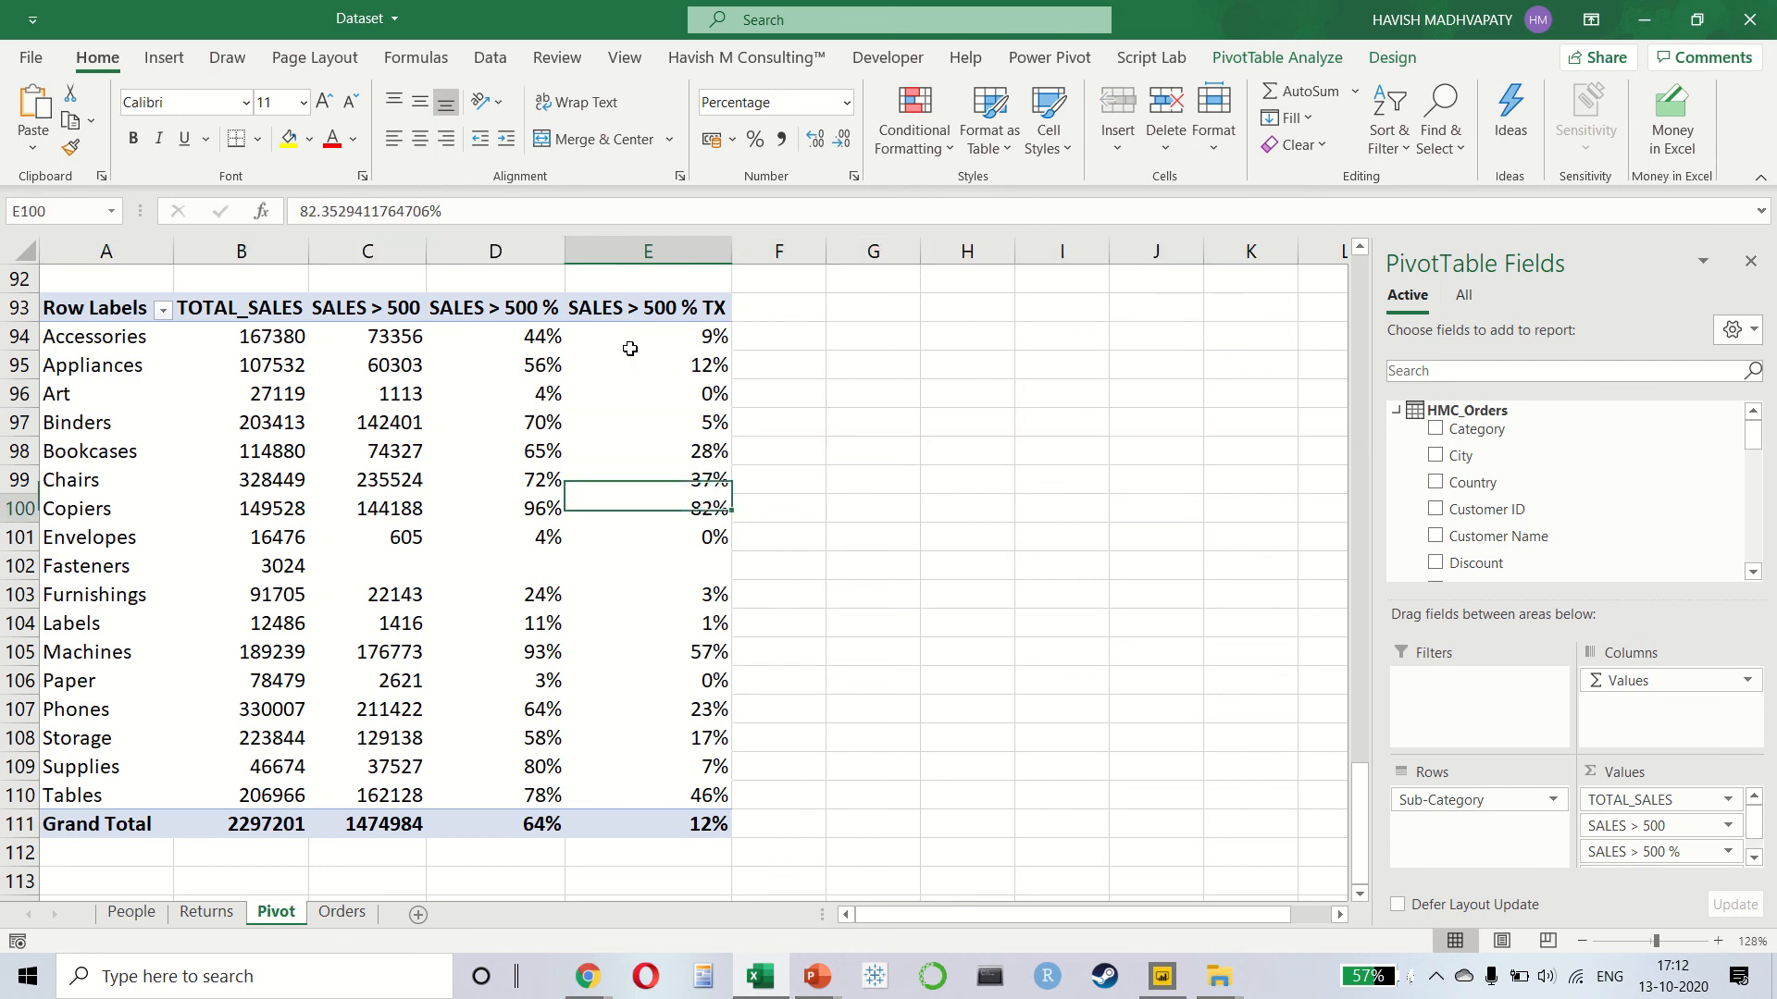
{"action": "key", "text": "Up"}
{"action": "key", "text": "shift+space"}
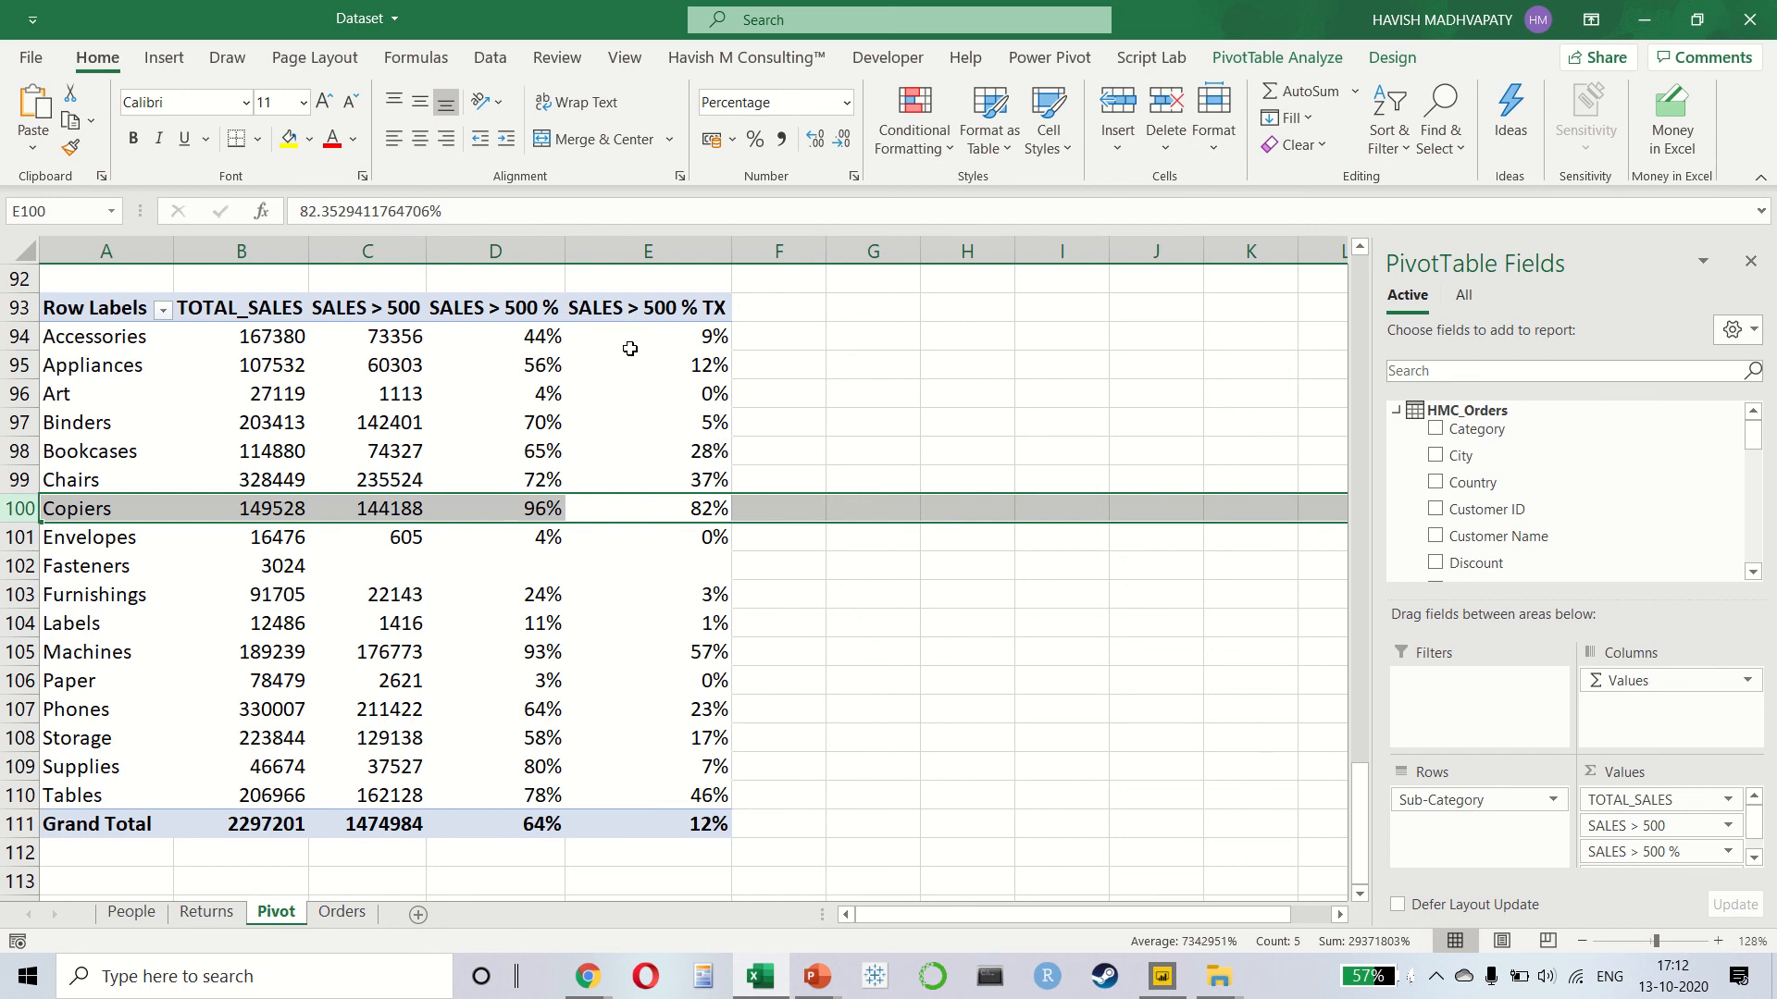
{"action": "key", "text": "Right"}
{"action": "key", "text": "Left"}
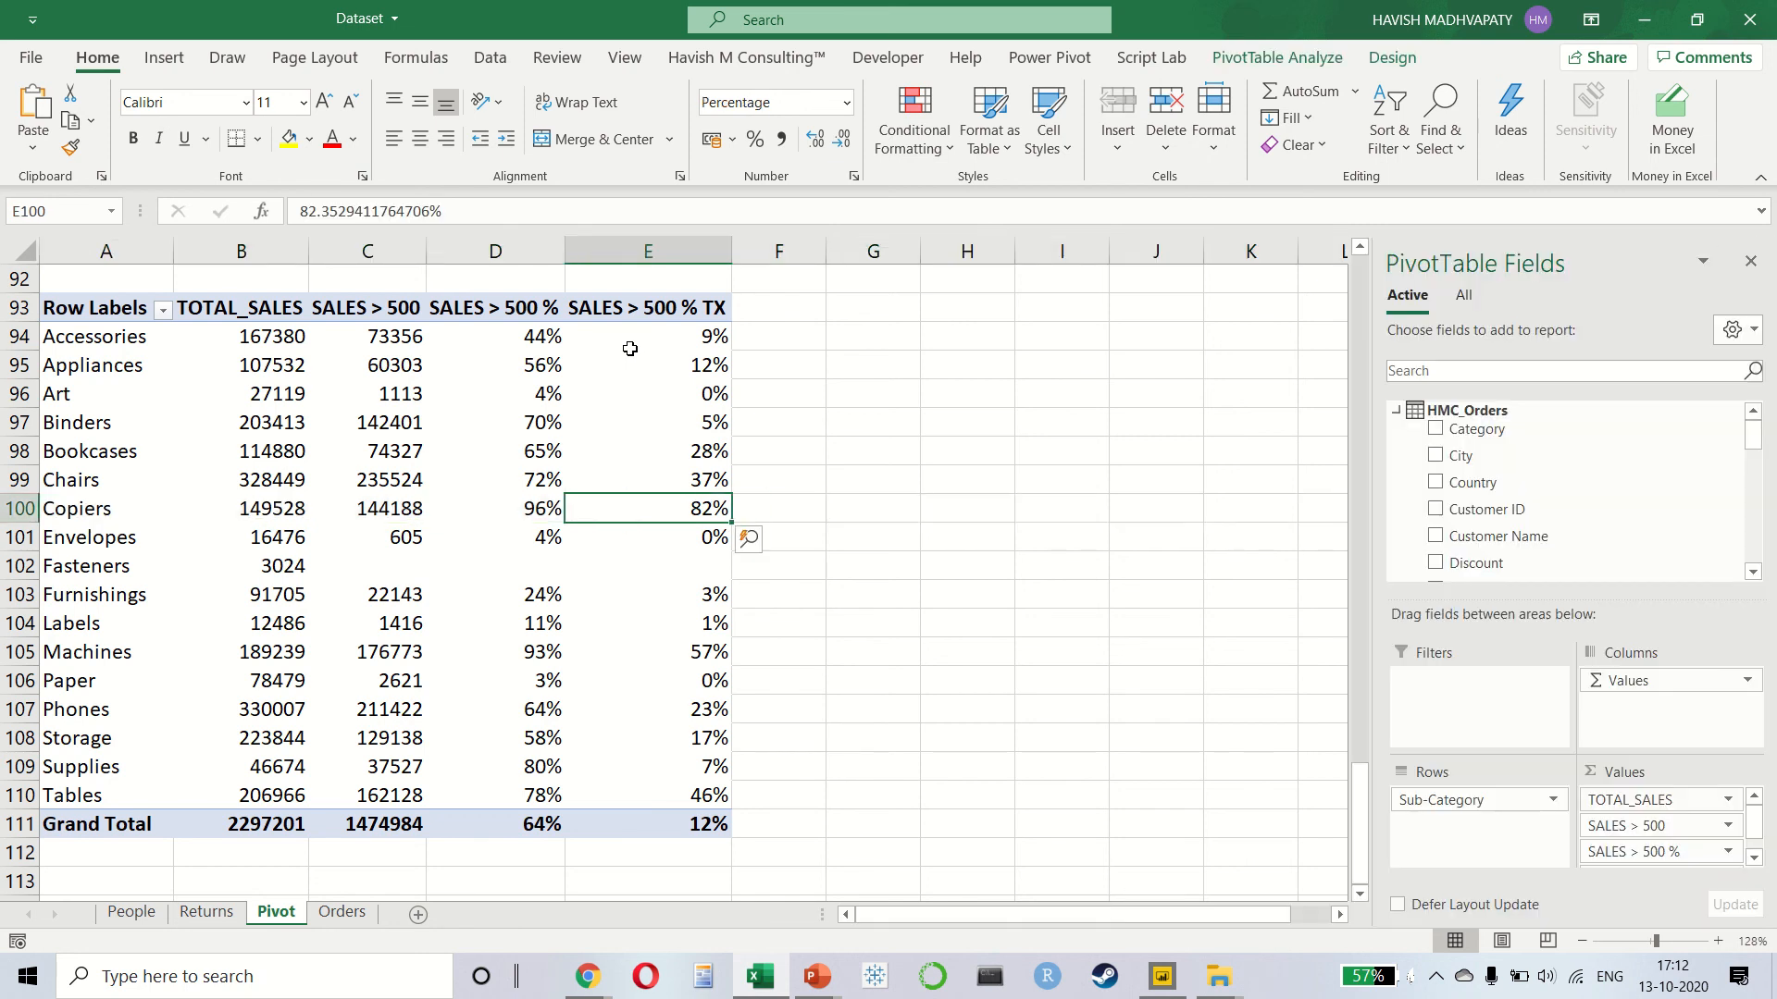
{"action": "key", "text": "Left"}
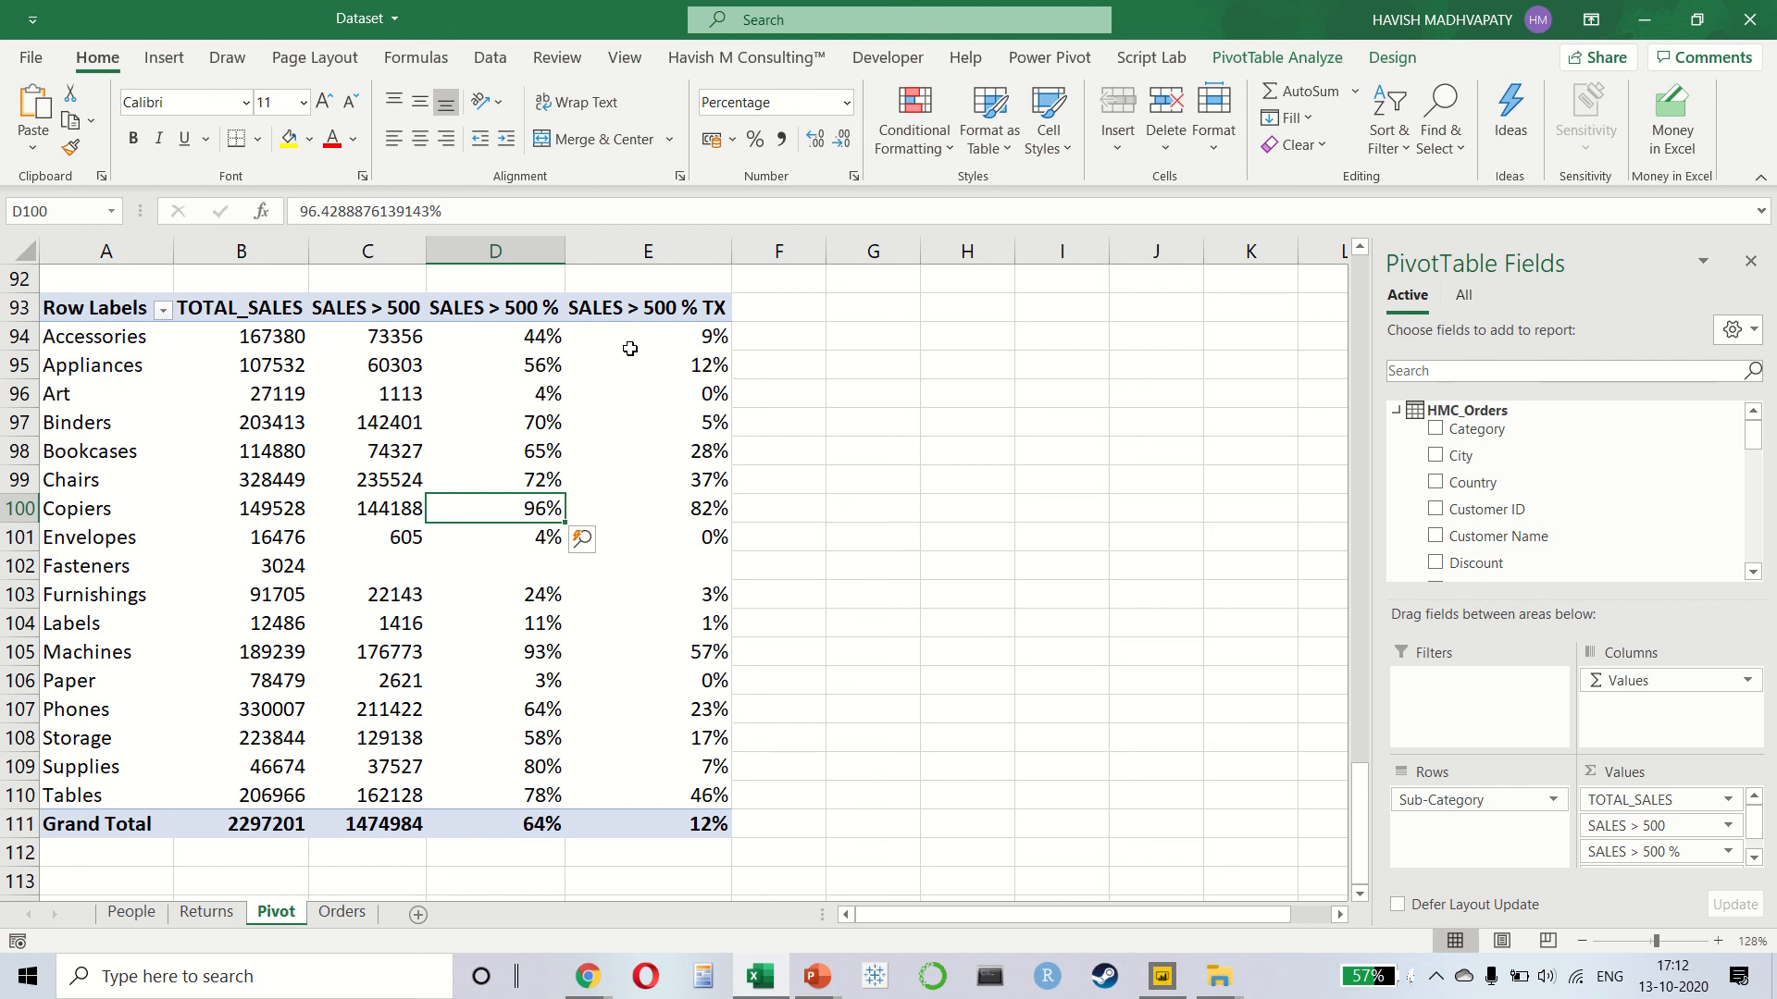
{"action": "key", "text": "Right"}
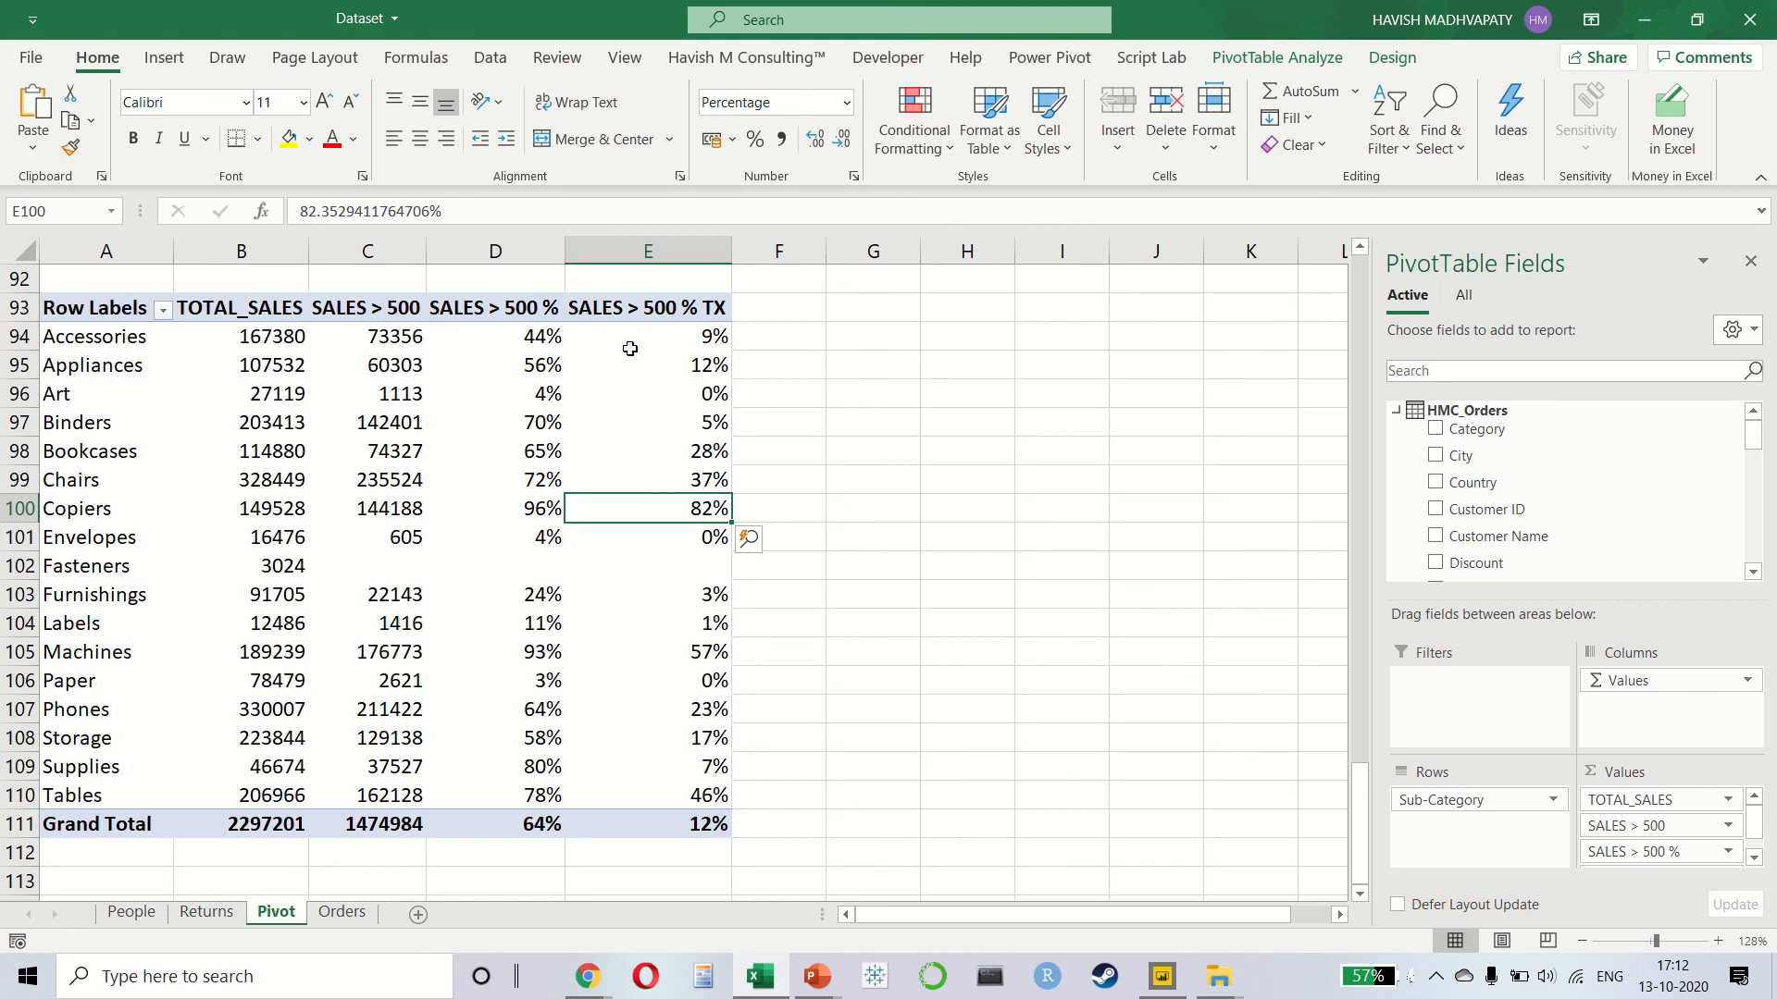
- Return to the Binders row and compare its share of sales value with its share of transactions
{"action": "key", "text": "Up"}
{"action": "key", "text": "Up"}
{"action": "key", "text": "Up"}
{"action": "key", "text": "shift+space"}
{"action": "key", "text": "Down"}
{"action": "key", "text": "Up"}
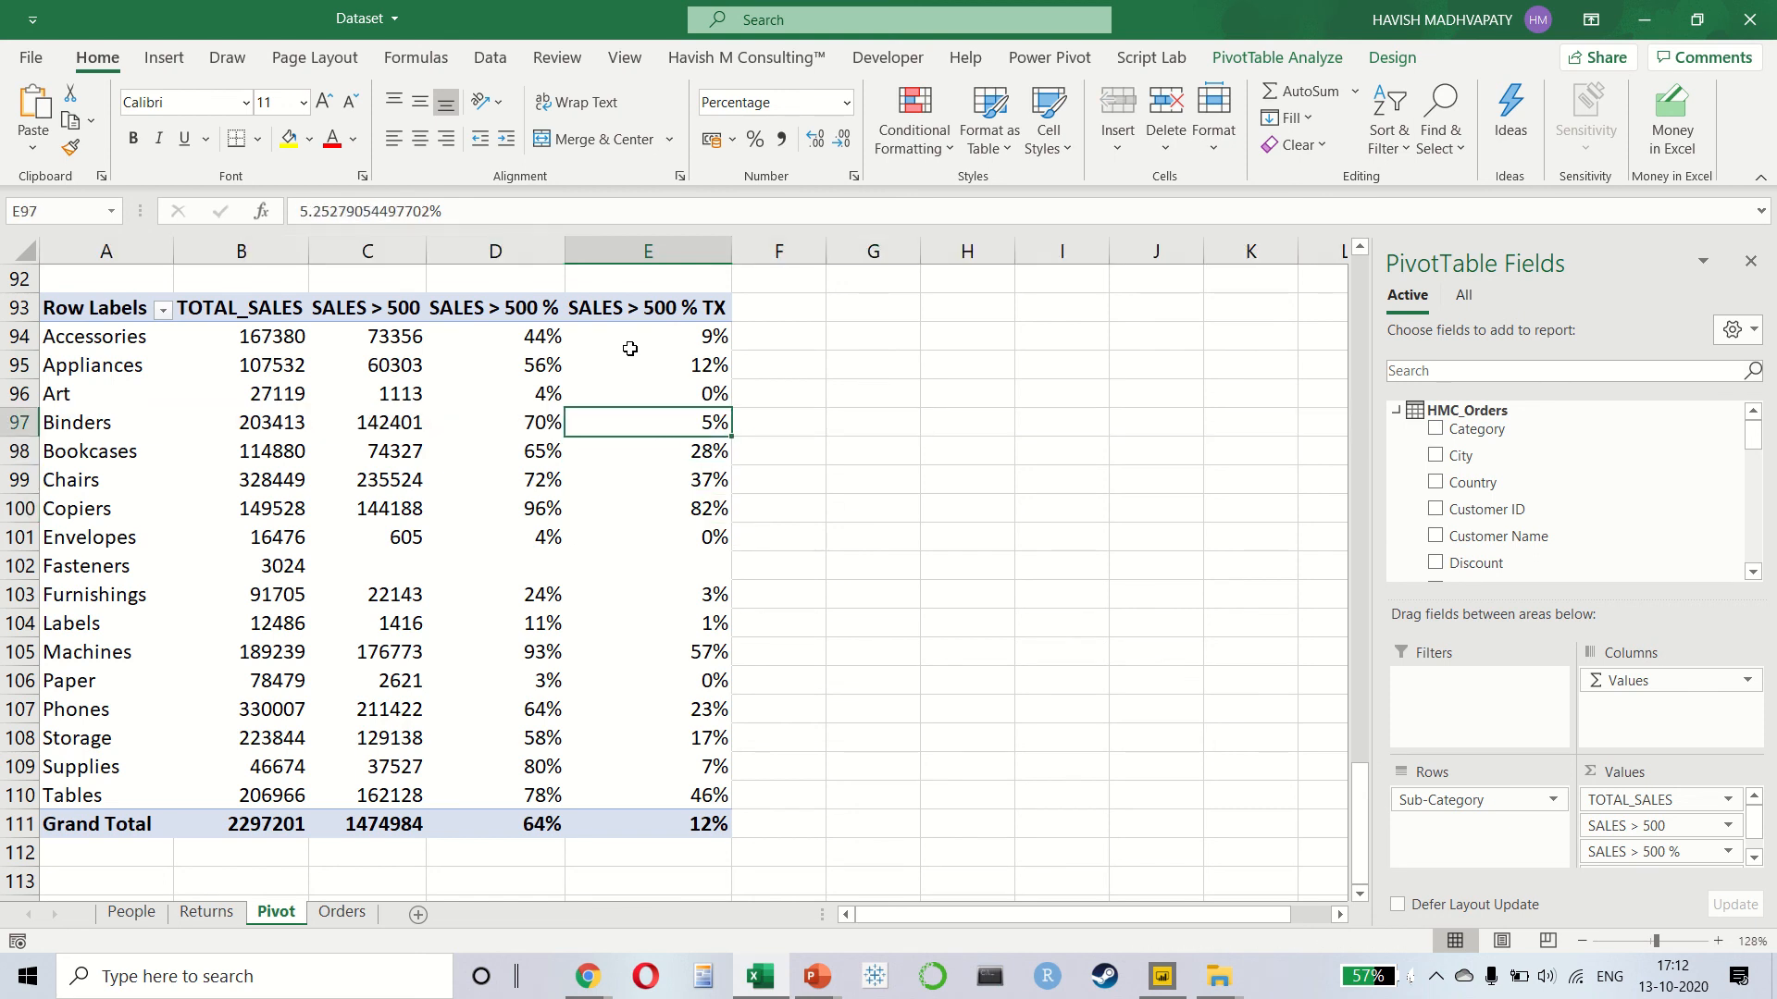
{"action": "key", "text": "Left"}
{"action": "key", "text": "Right"}
{"action": "key", "text": "Right"}
{"action": "key", "text": "Left"}
{"action": "key", "text": "Left"}
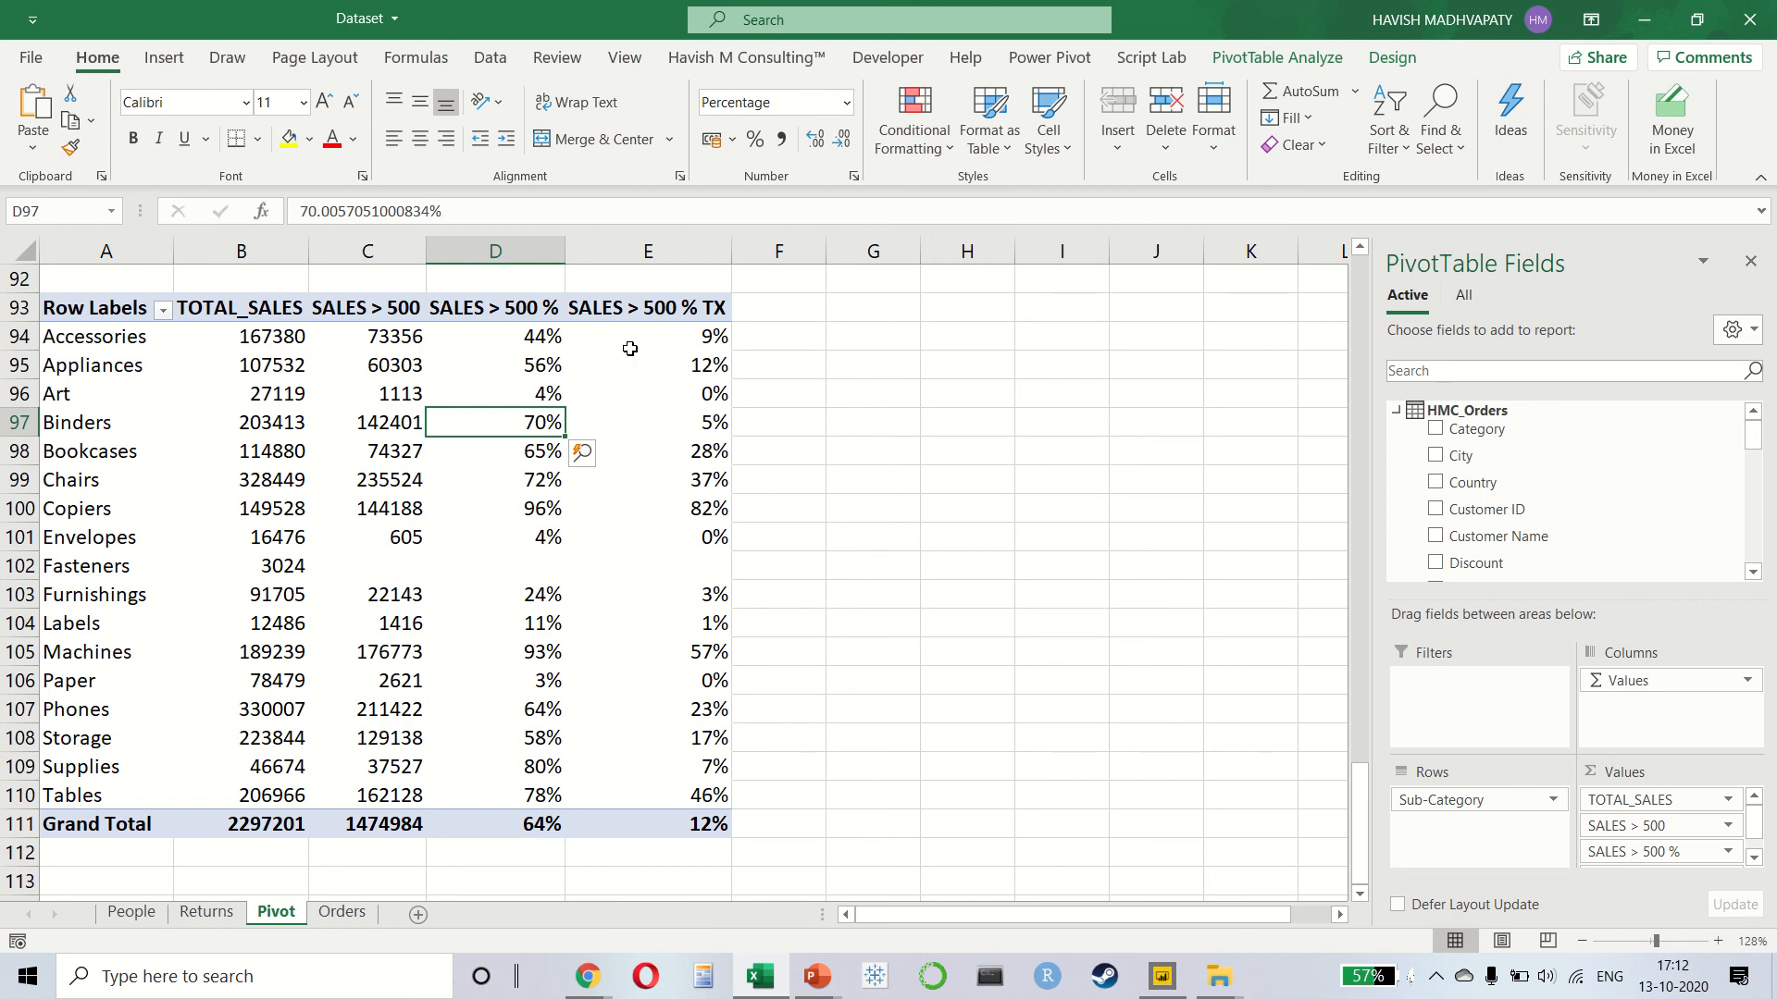
- Go through the sub-categories below Binders down to Tables, comparing their sales-value and transaction shares
{"action": "key", "text": "Down"}
{"action": "key", "text": "Down"}
{"action": "key", "text": "Down"}
{"action": "key", "text": "Down"}
{"action": "key", "text": "Down"}
{"action": "key", "text": "Right"}
{"action": "key", "text": "Right"}
{"action": "key", "text": "Down"}
{"action": "key", "text": "Down"}
{"action": "key", "text": "Left"}
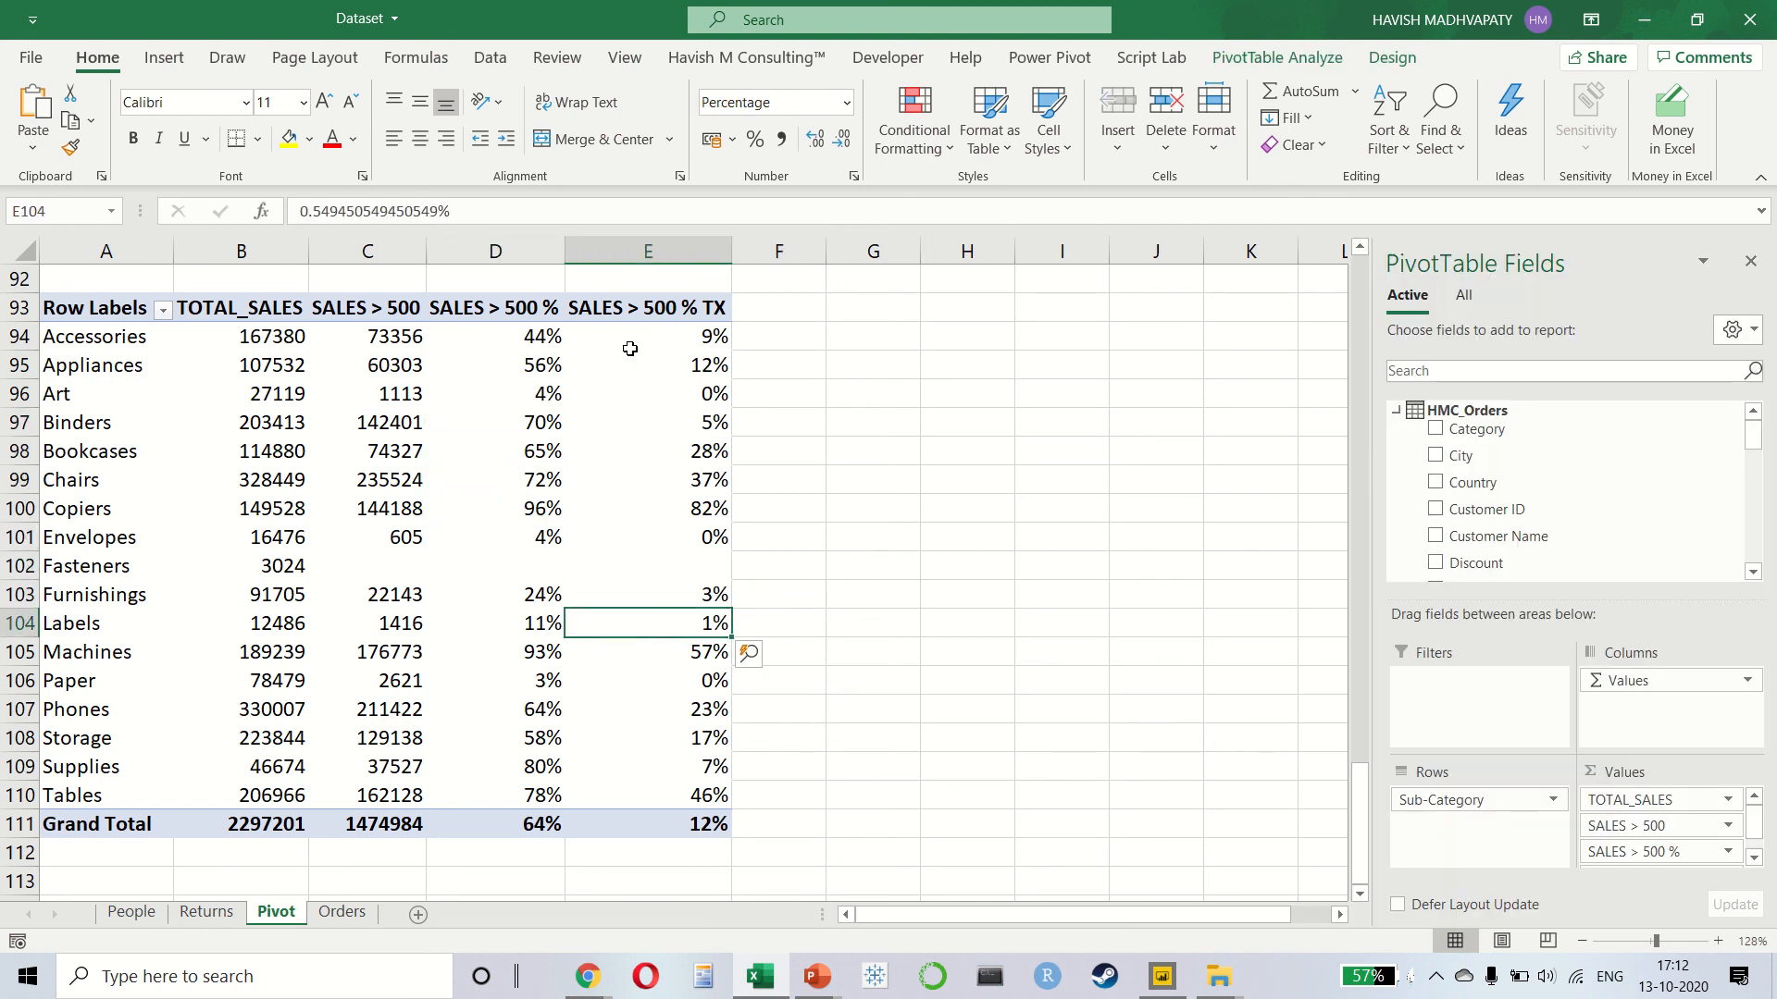
{"action": "key", "text": "Down"}
{"action": "key", "text": "Down"}
{"action": "key", "text": "Down"}
{"action": "key", "text": "Down"}
{"action": "key", "text": "Down"}
{"action": "key", "text": "Down"}
{"action": "key", "text": "Down"}
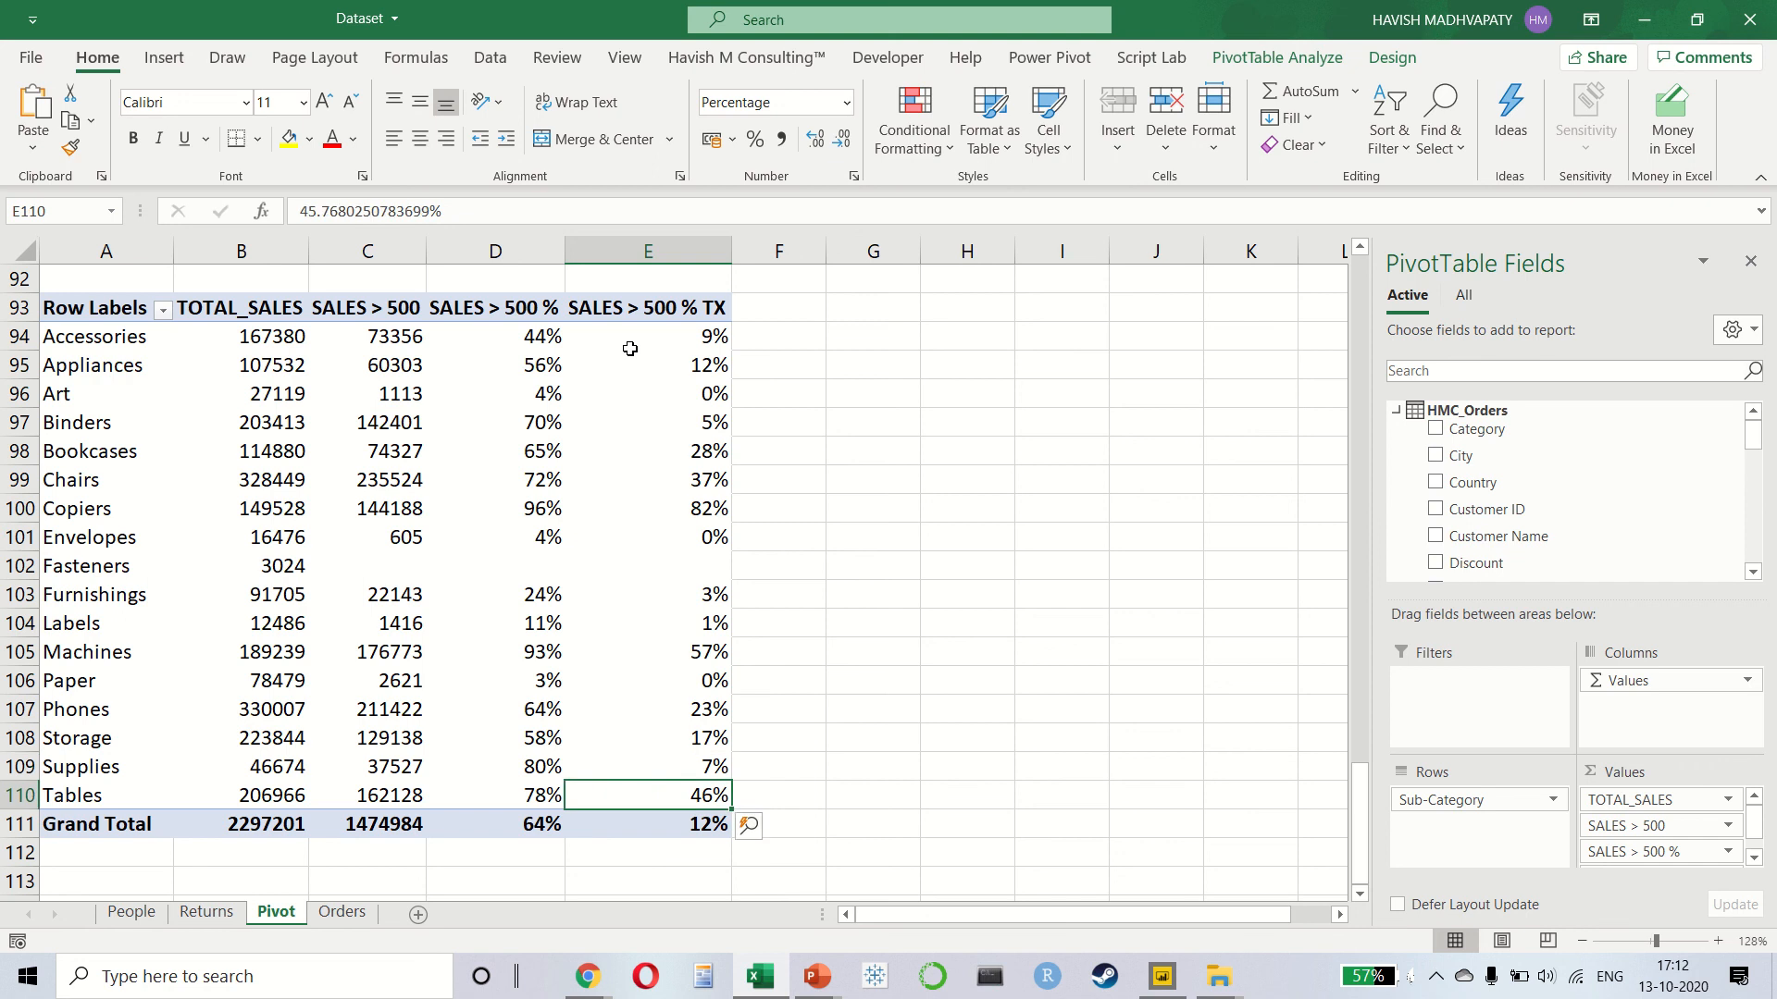
{"action": "key", "text": "Up"}
{"action": "key", "text": "Left"}
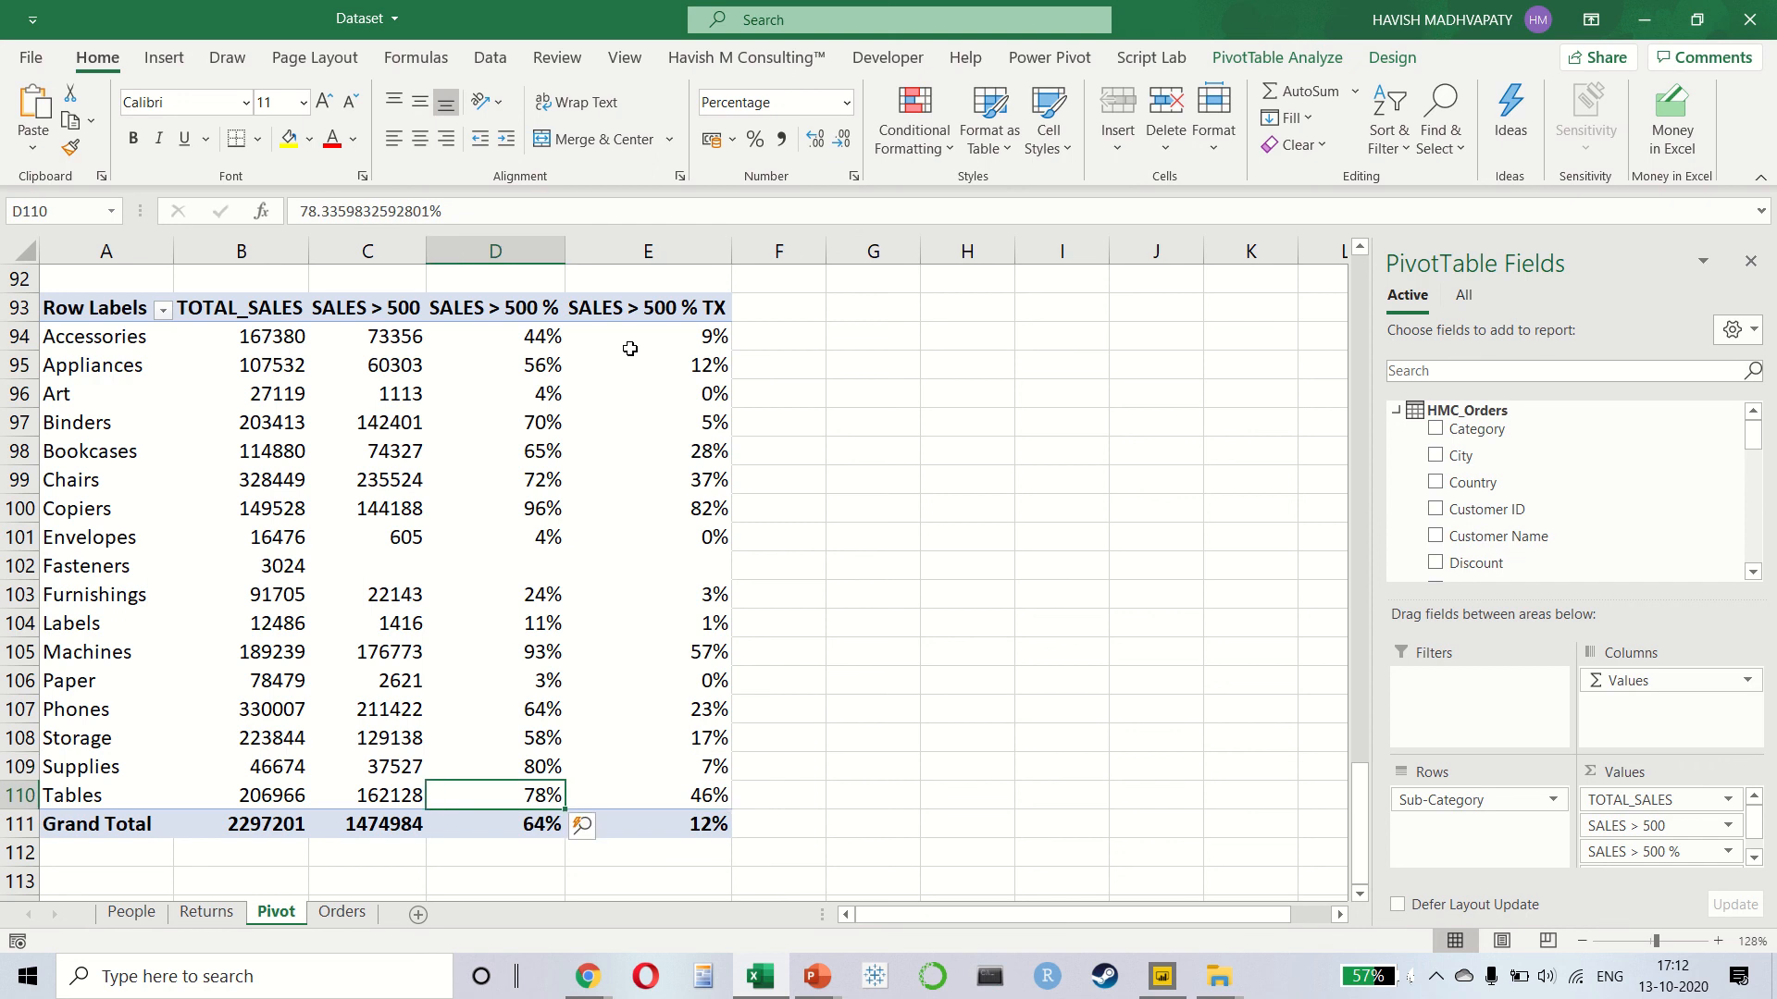